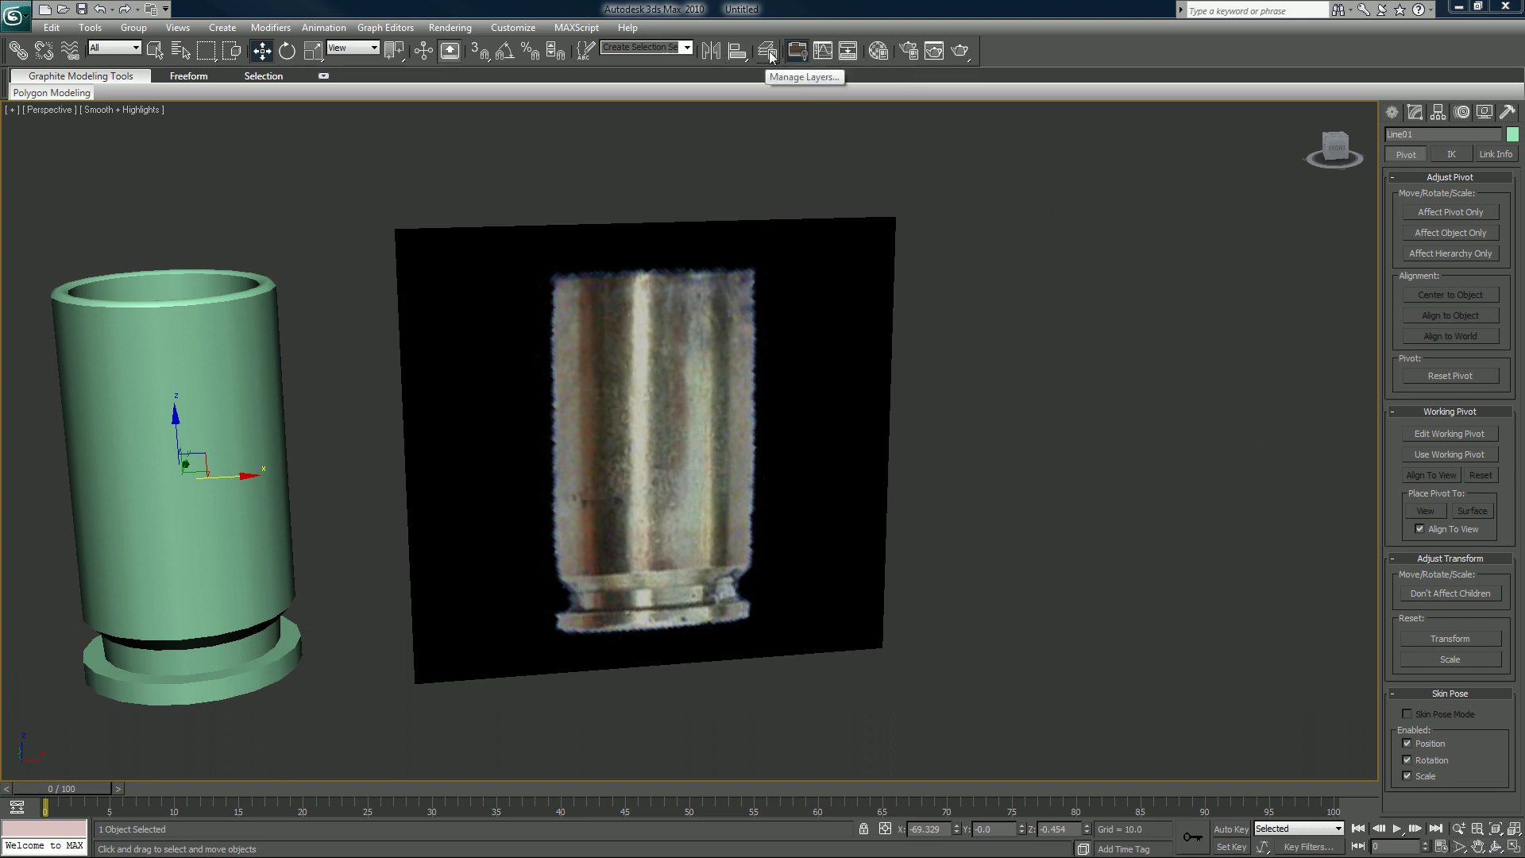
- In the layer manager, rename the Shells layer to Shells_lathe
{"action": "left_click", "coordinate": [768, 52]}
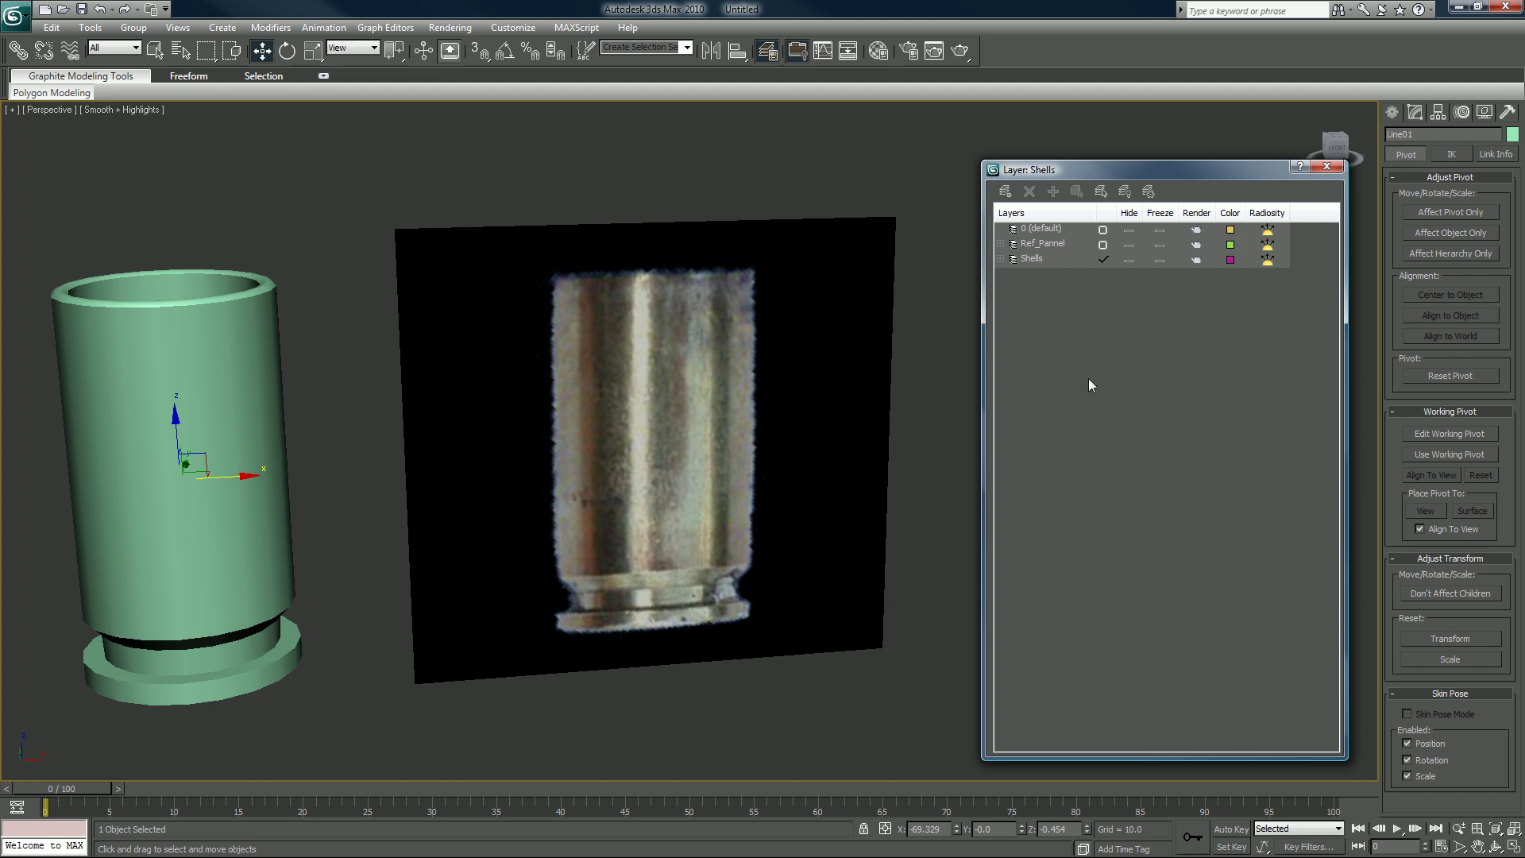
{"action": "left_click", "coordinate": [1022, 259]}
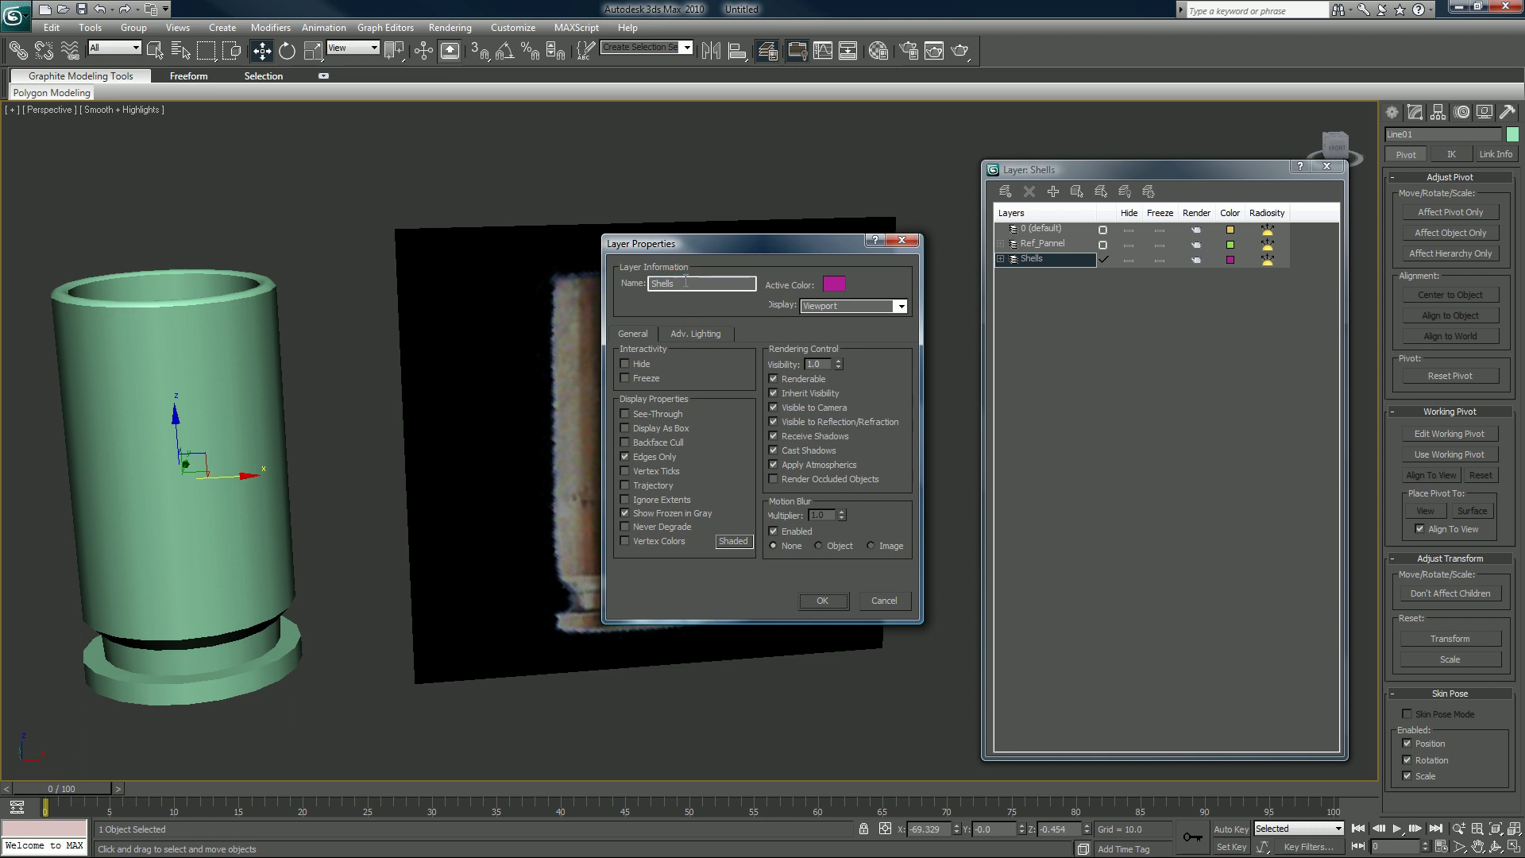
{"action": "left_click_drag", "start_coordinate": [687, 283], "coordinate": [609, 283]}
{"action": "key", "text": "Return"}
{"action": "left_click", "coordinate": [1022, 259]}
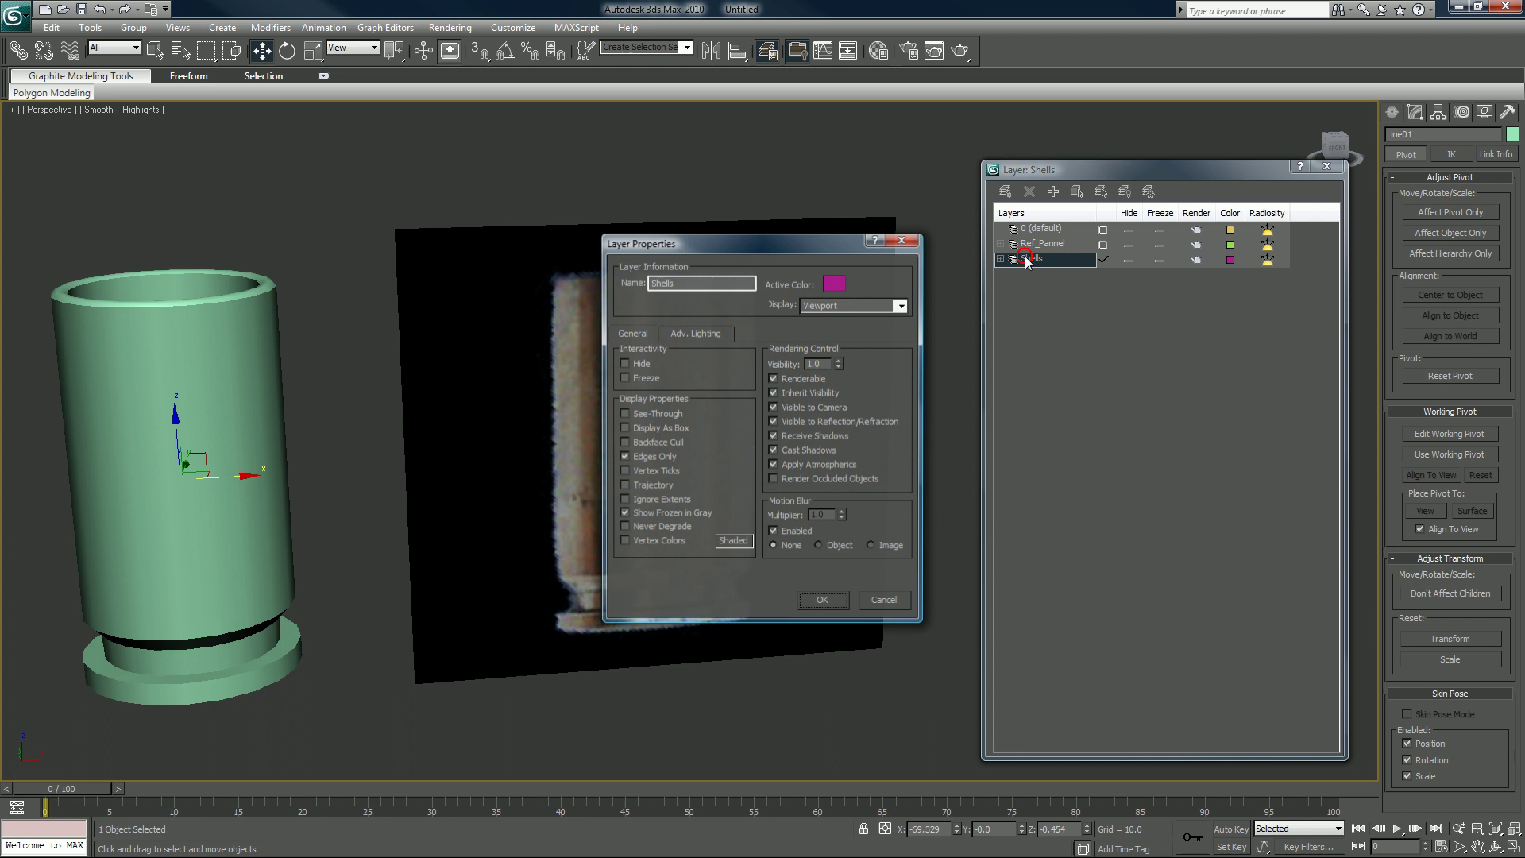
{"action": "left_click", "coordinate": [881, 599]}
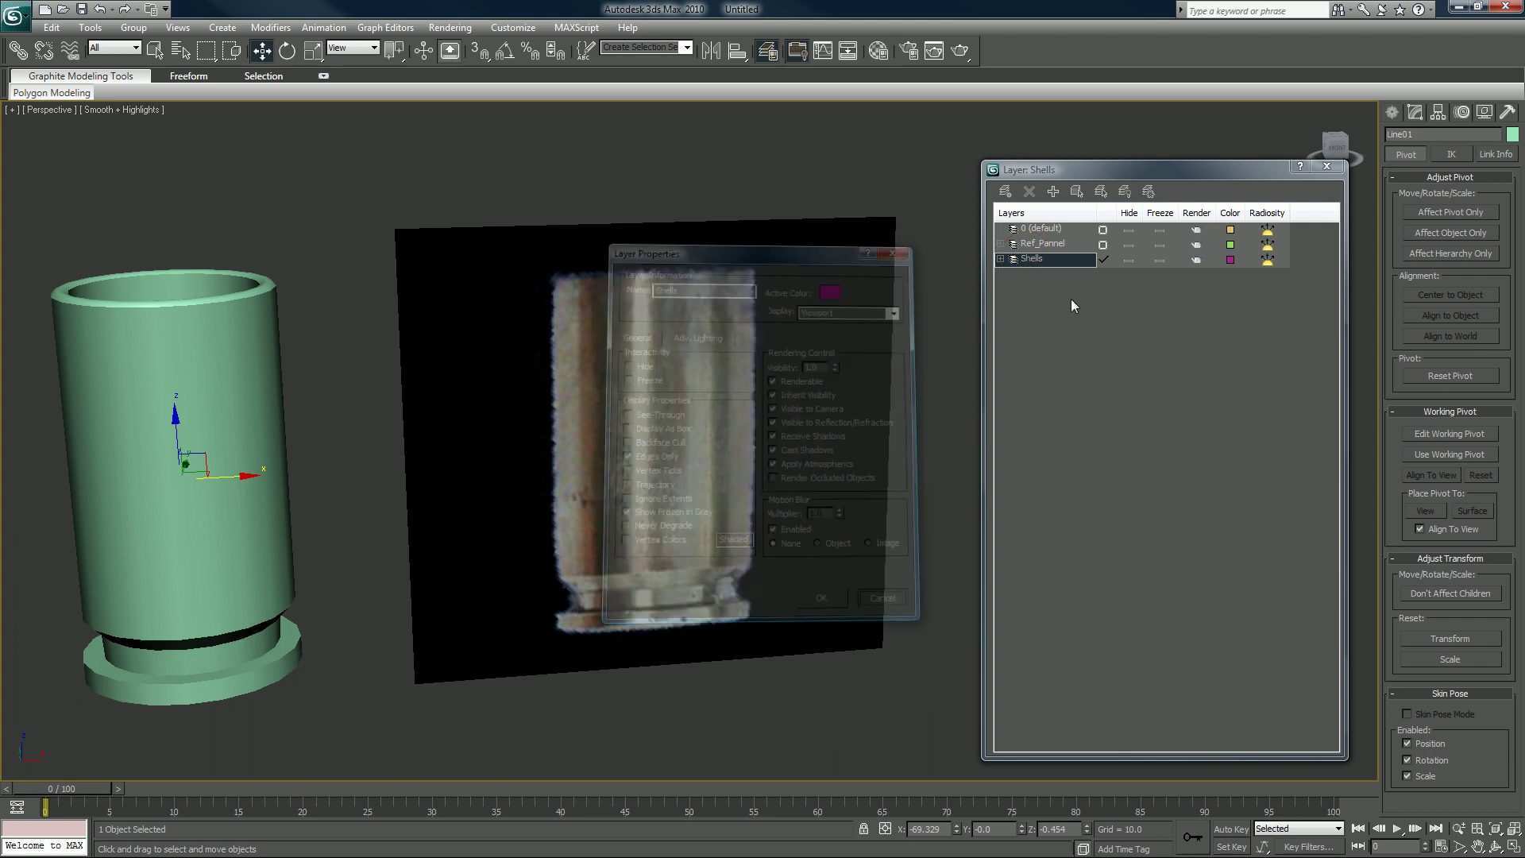
{"action": "left_click", "coordinate": [1040, 259]}
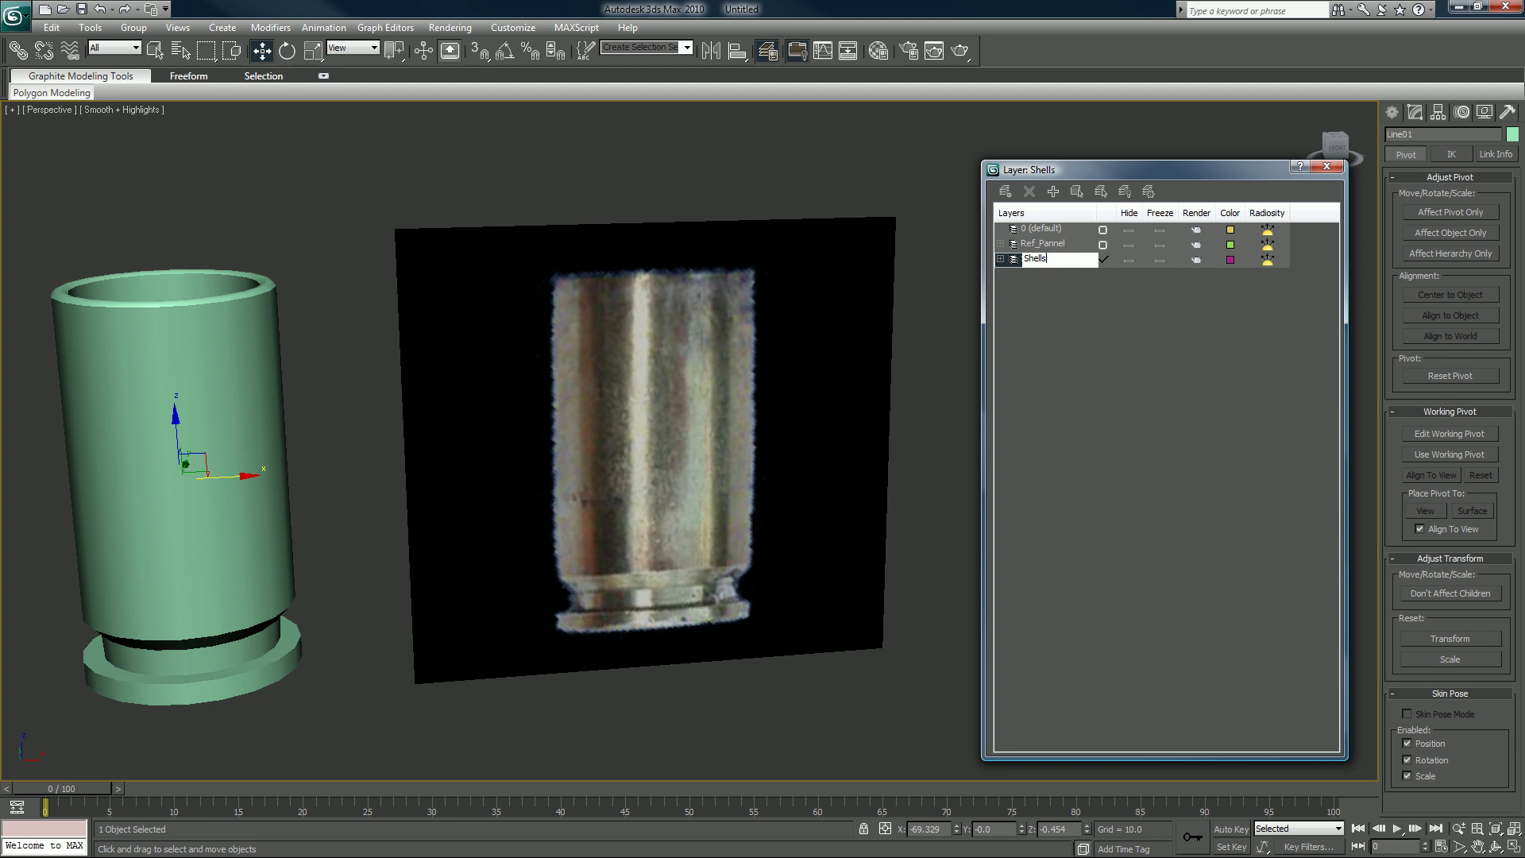
{"action": "type", "text": "_lathe"}
{"action": "key", "text": "Return"}
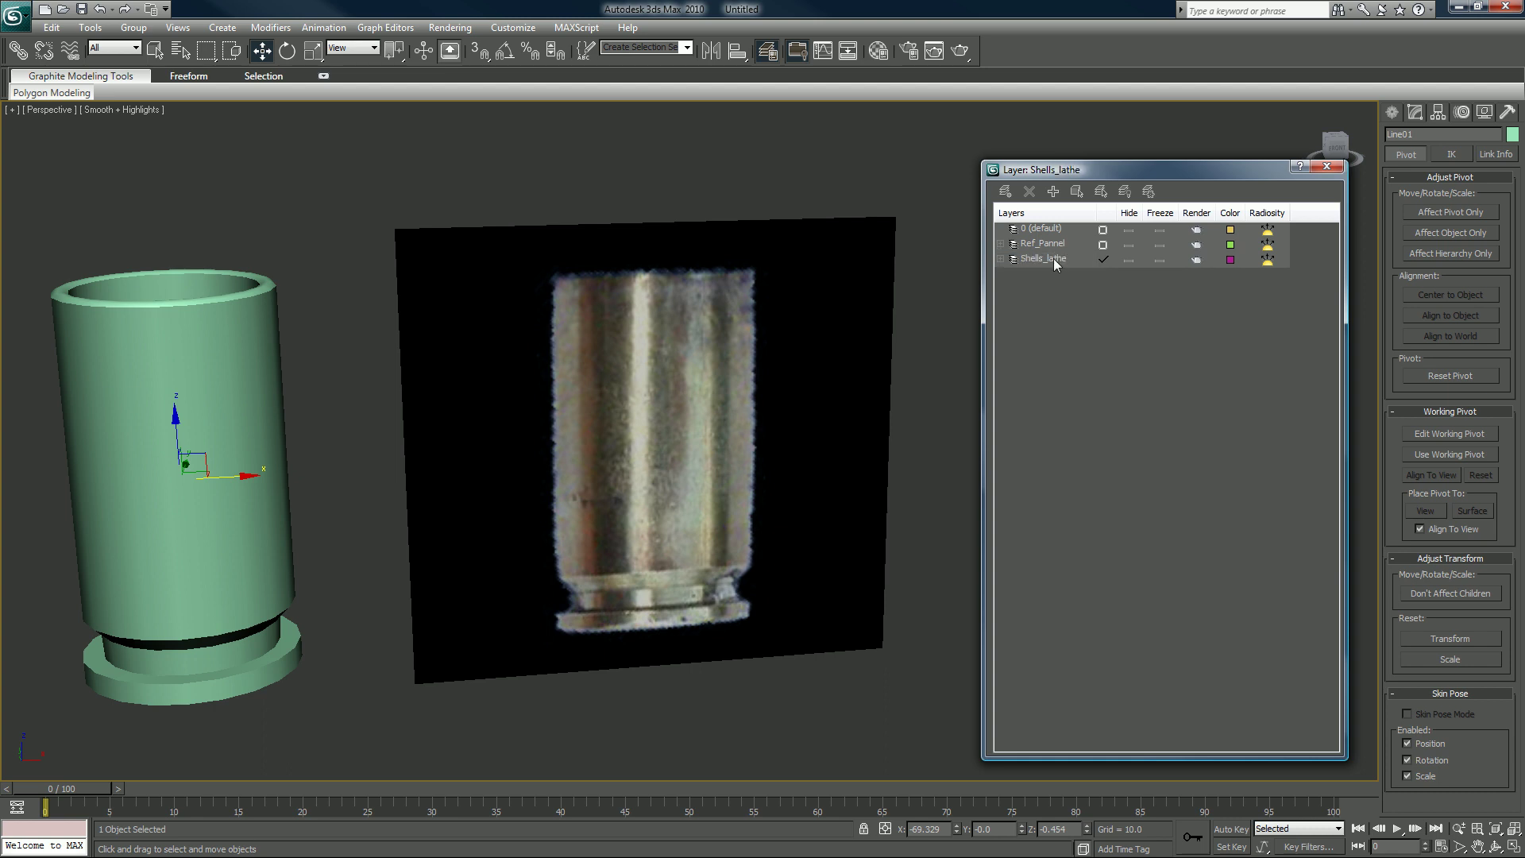
- With nothing selected, create a new layer named Shells_Model and close the layer manager
{"action": "left_click", "coordinate": [940, 350]}
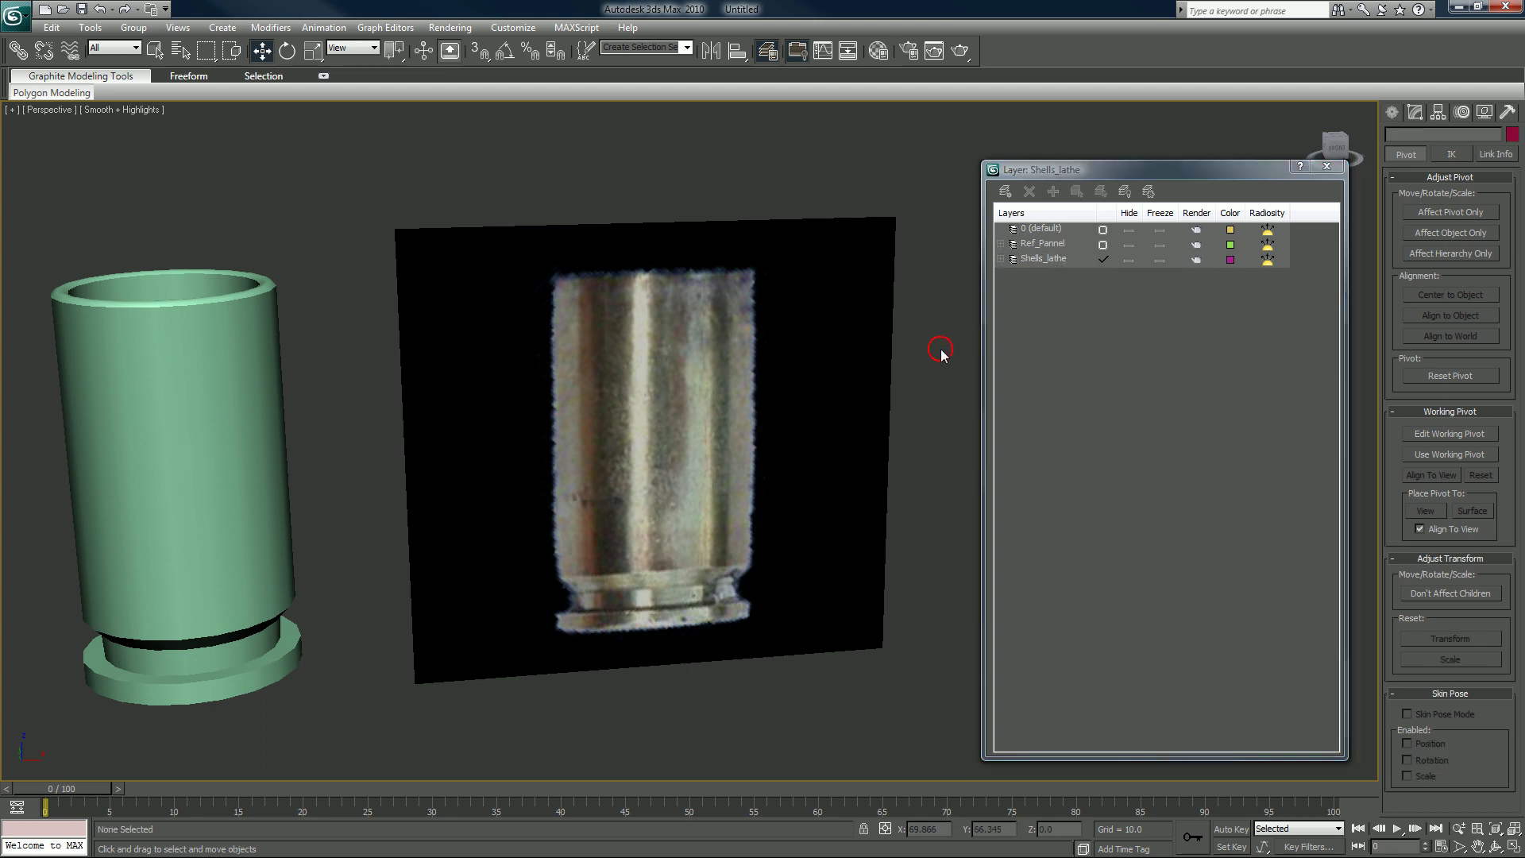
{"action": "left_click", "coordinate": [1005, 191]}
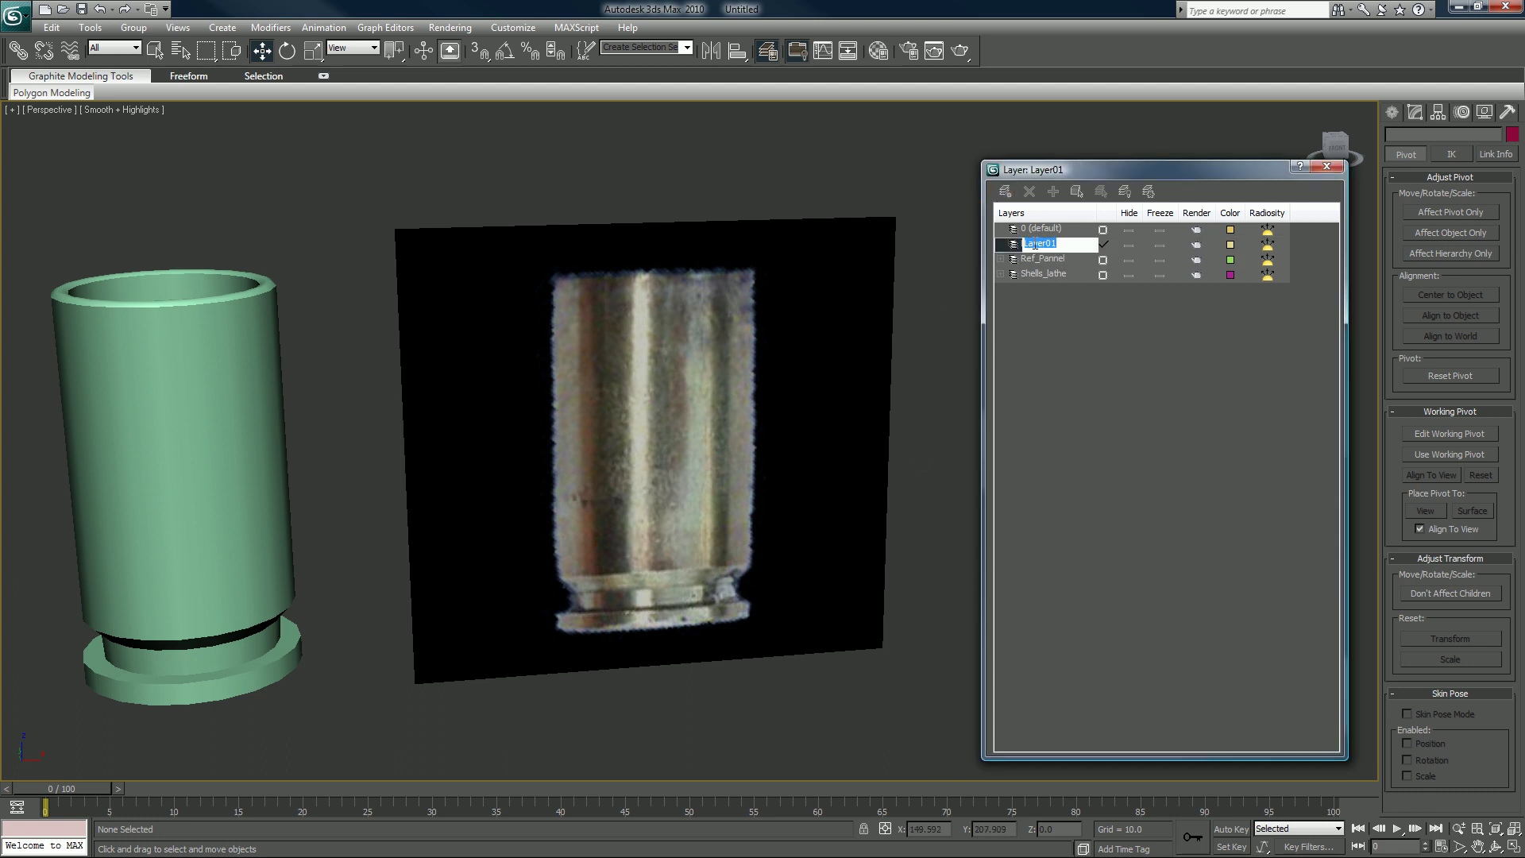
{"action": "type", "text": "Shells _"}
{"action": "type", "text": "Cy"}
{"action": "key", "text": "BackSpace"}
{"action": "type", "text": "Model"}
{"action": "key", "text": "Return"}
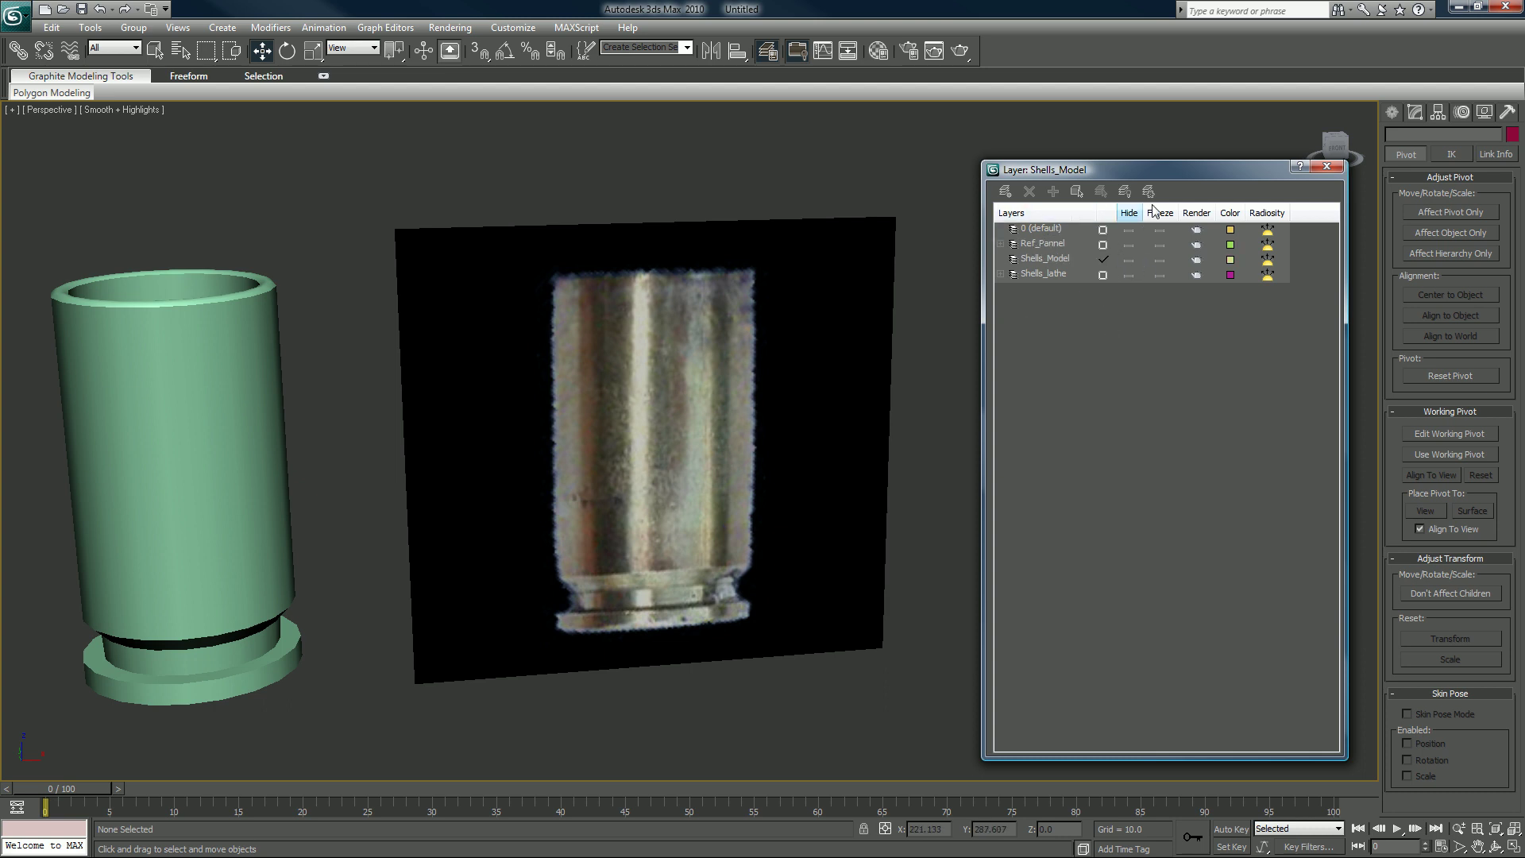
{"action": "left_click", "coordinate": [1328, 166]}
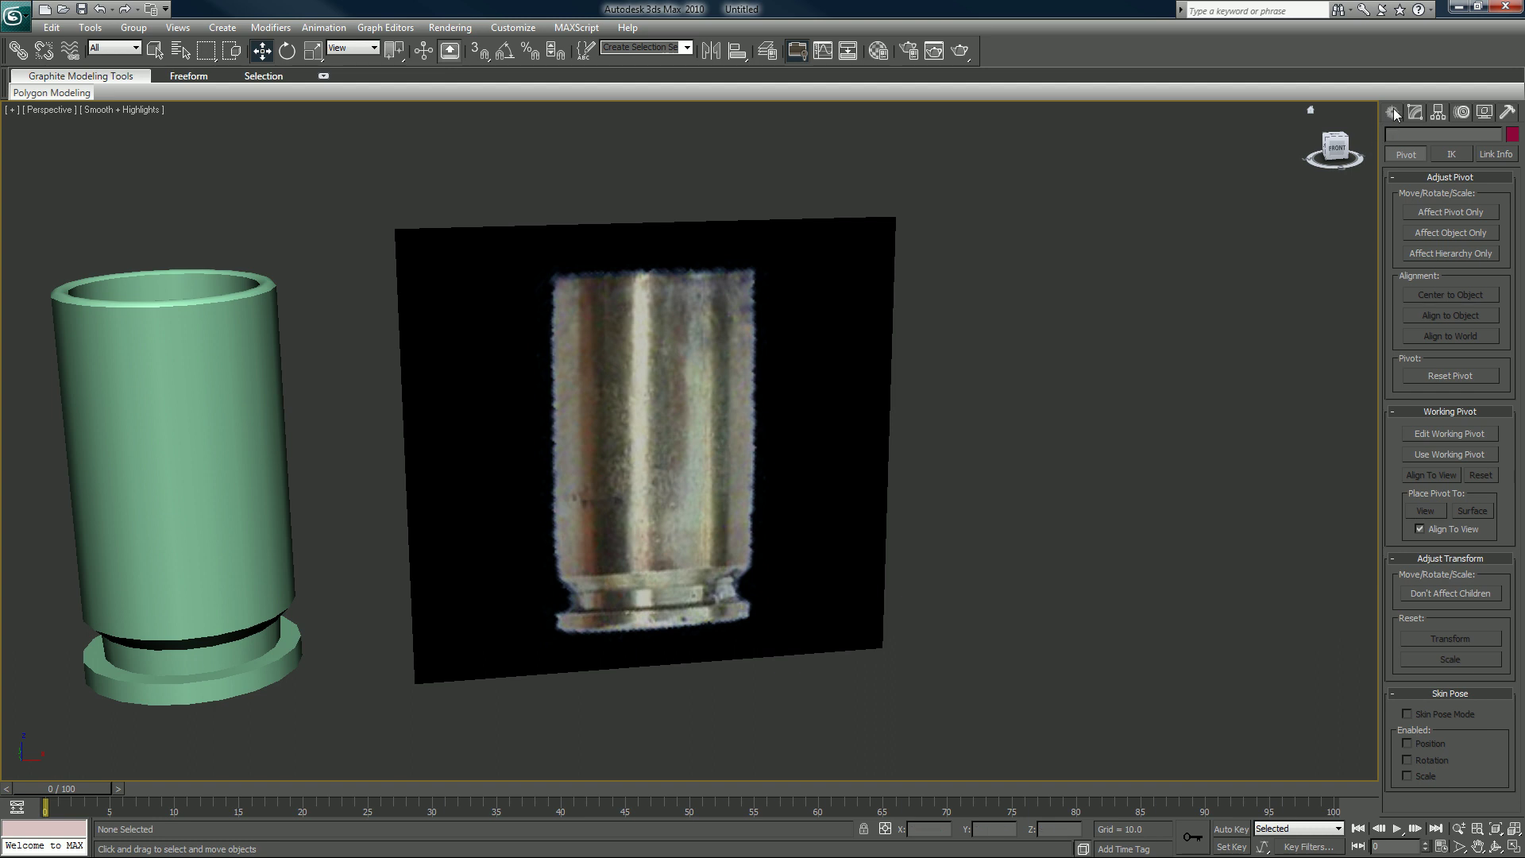
- Draw a Standard Primitives cylinder of radius 11.142 and height 39.144 below the shell image
{"action": "left_click", "coordinate": [1392, 112]}
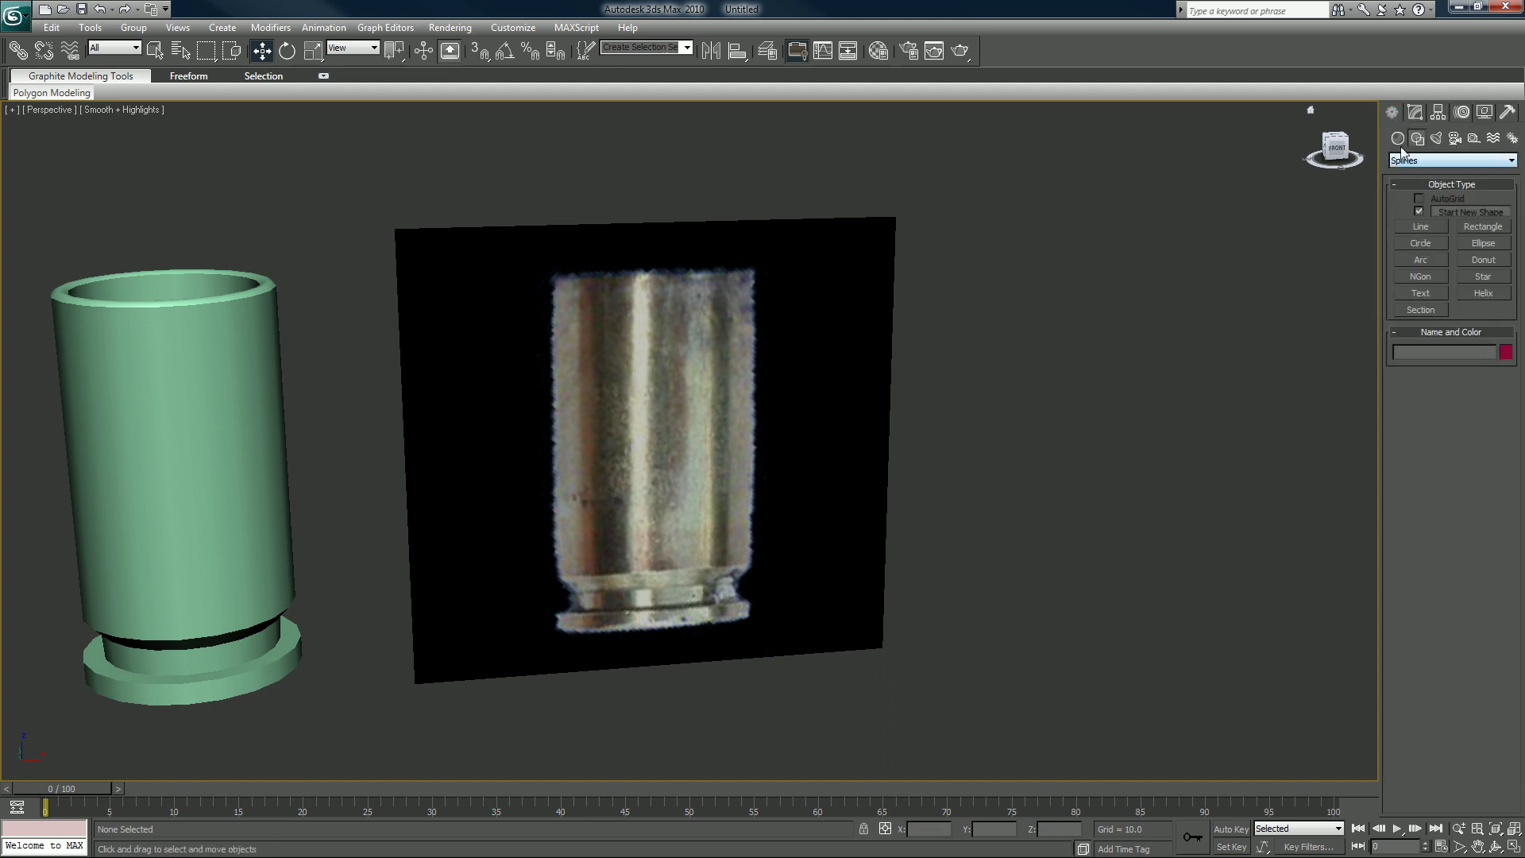
{"action": "left_click", "coordinate": [1398, 139]}
{"action": "left_click", "coordinate": [1422, 247]}
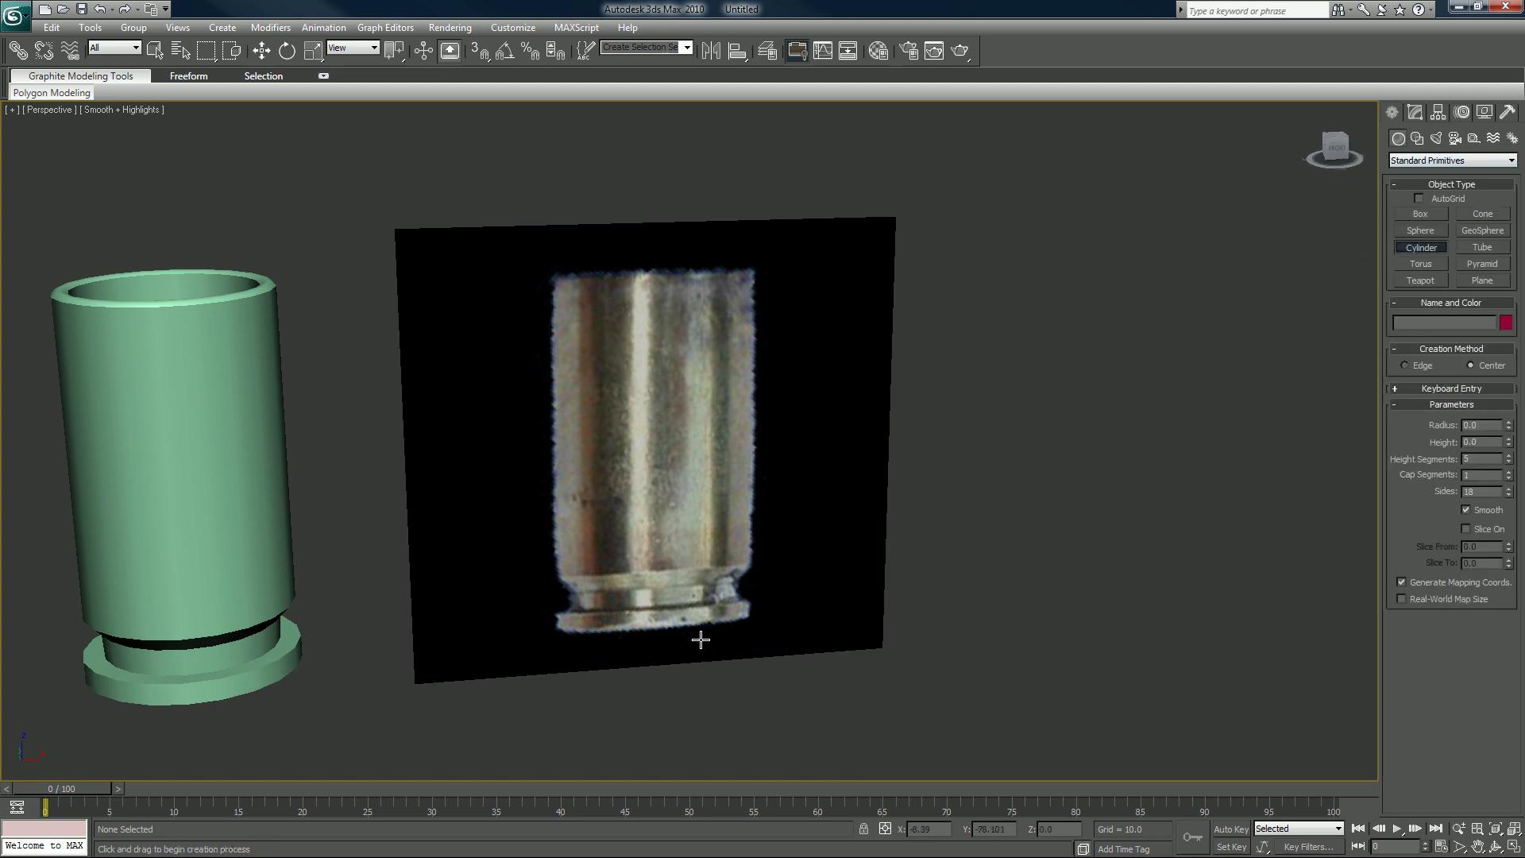
{"action": "left_click_drag", "start_coordinate": [677, 653], "coordinate": [724, 695]}
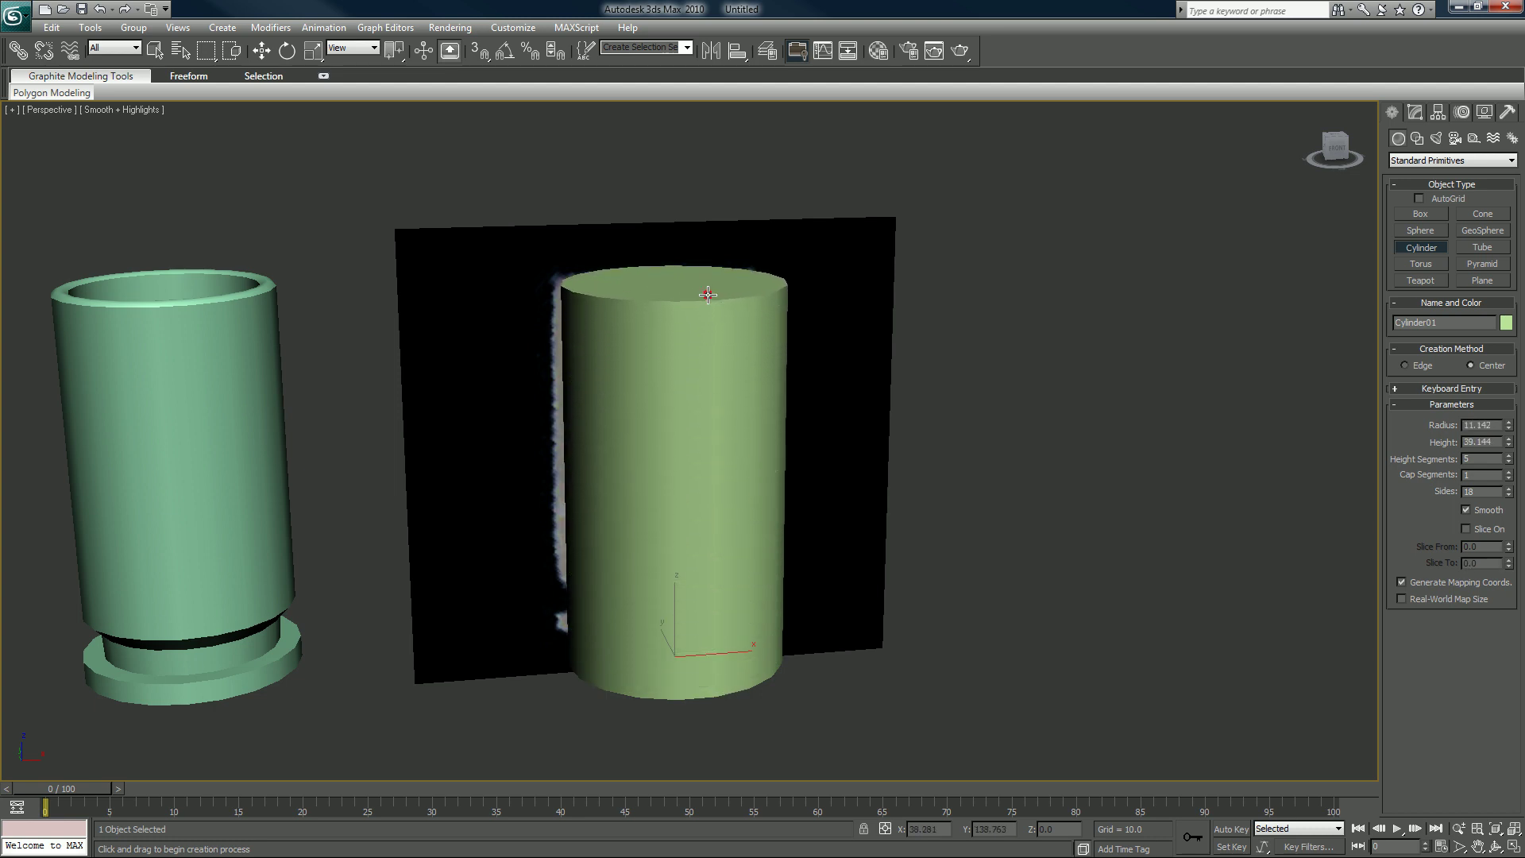
{"action": "left_click", "coordinate": [708, 295]}
{"action": "middle_click_drag", "start_coordinate": [861, 527], "coordinate": [759, 508], "text": "alt"}
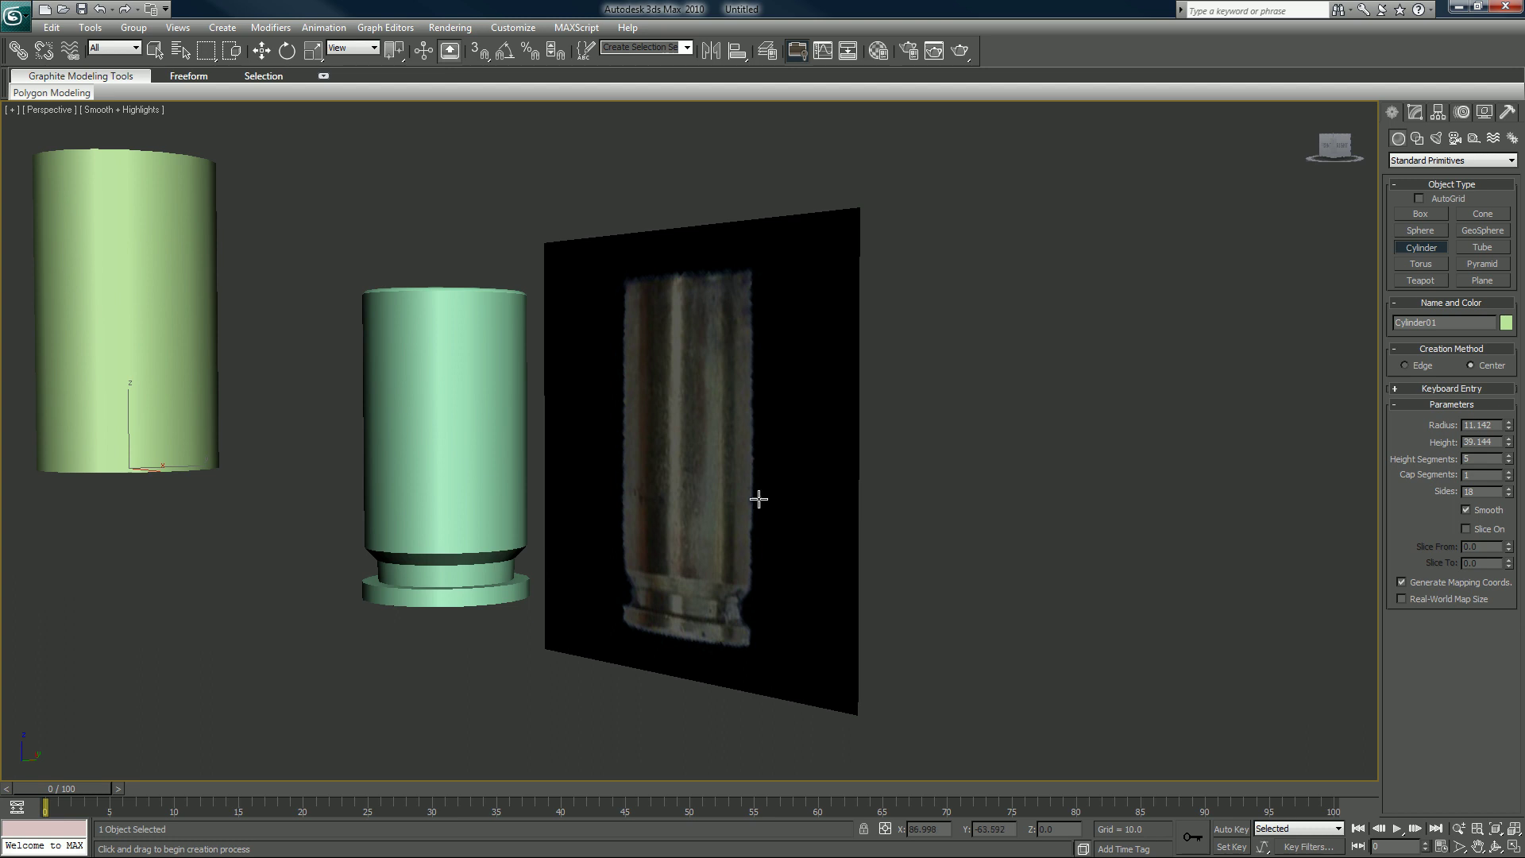
- Return to the four-viewport layout with the Front view shaded
{"action": "key", "text": "alt+w"}
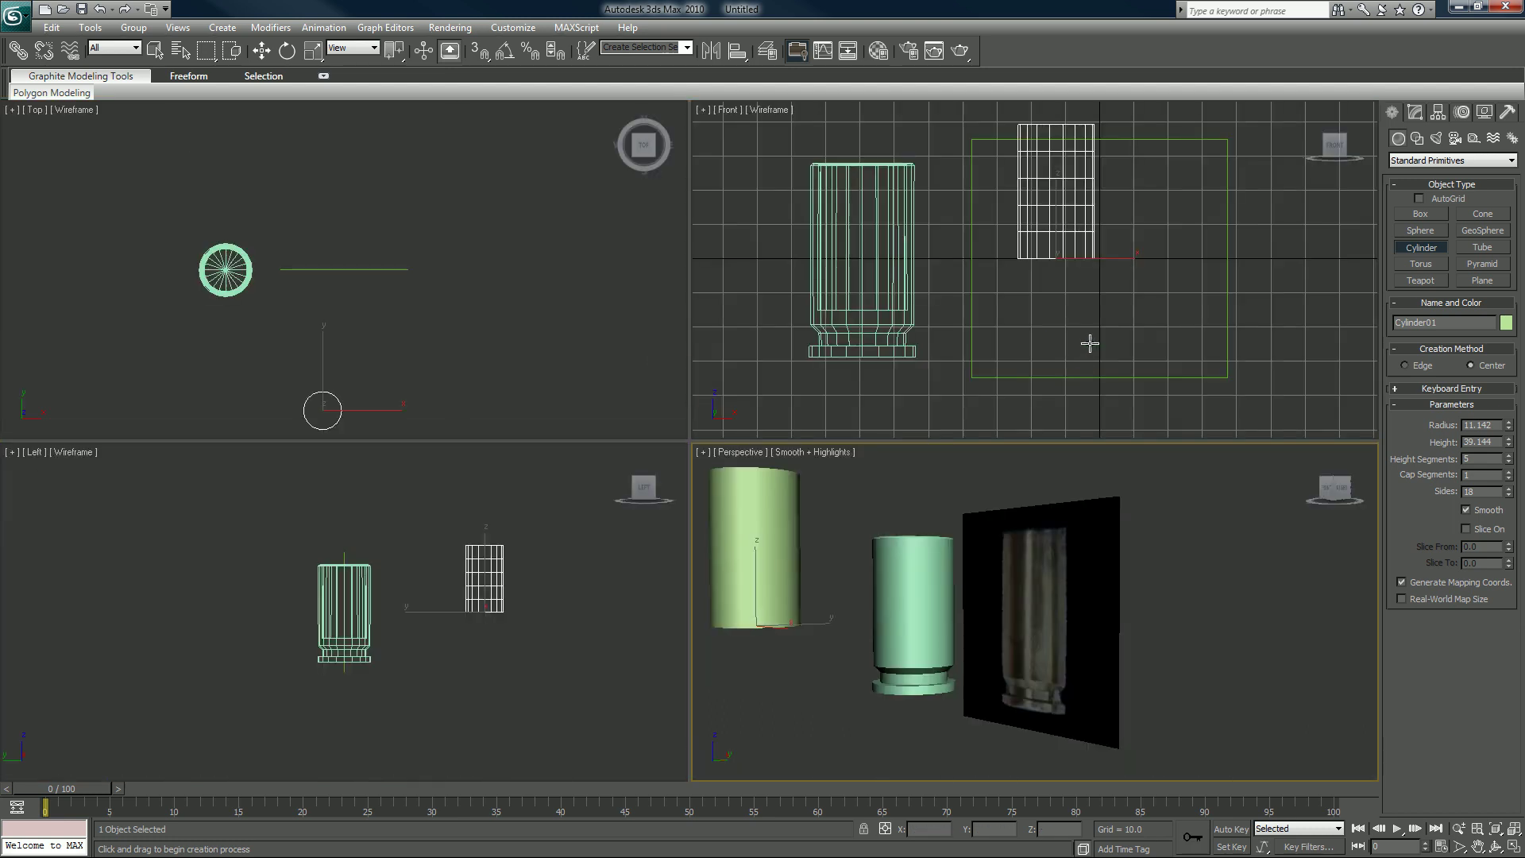
{"action": "middle_click_drag", "start_coordinate": [1062, 353], "coordinate": [1018, 368]}
{"action": "key", "text": "F3"}
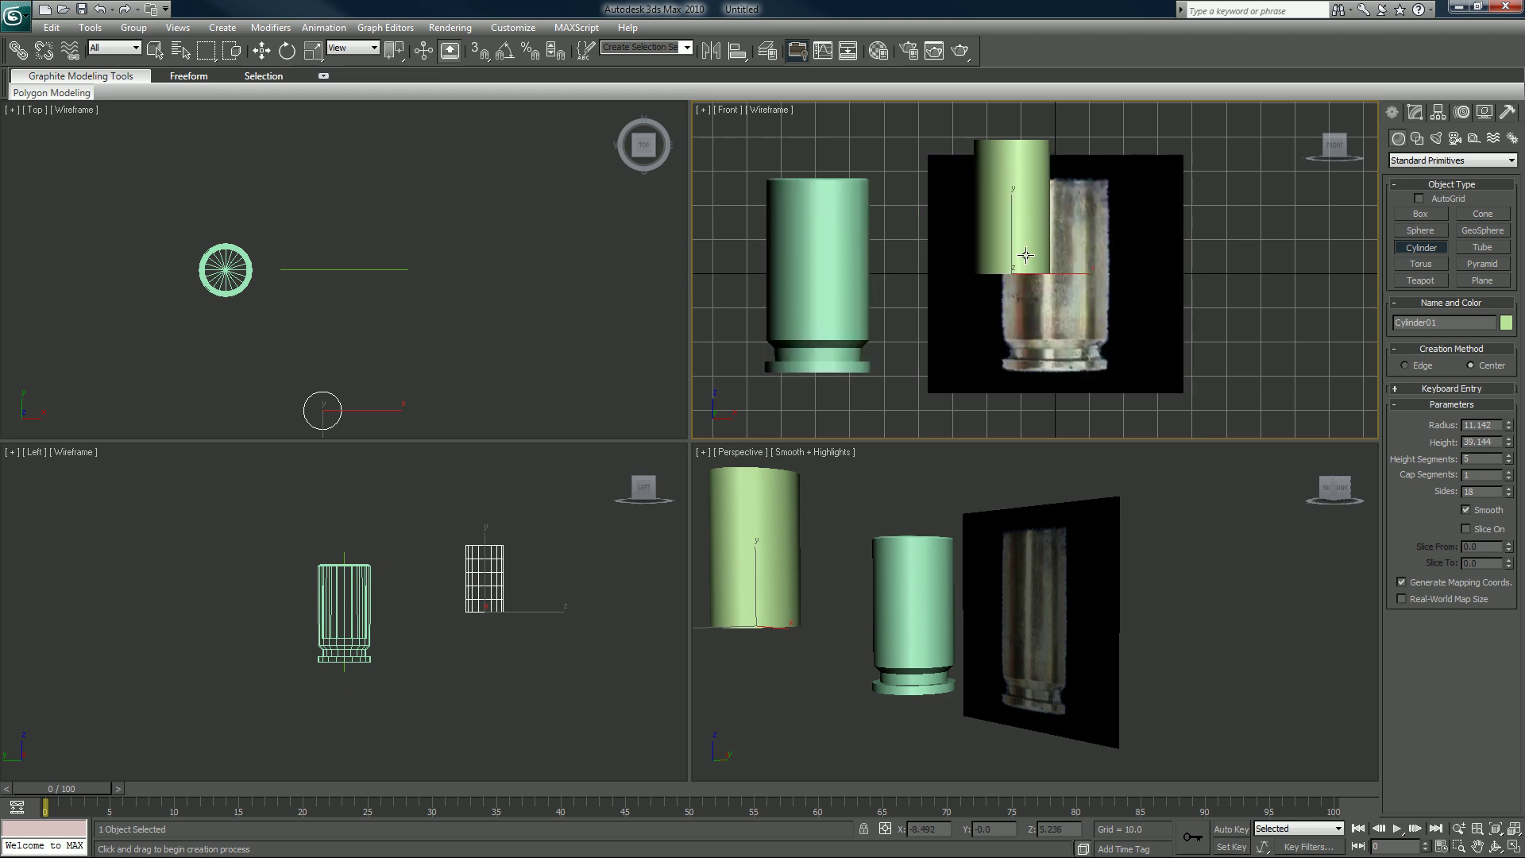
- Zero the cylinder's X and Y position and lower it to the shell photo's base
{"action": "key", "text": "w"}
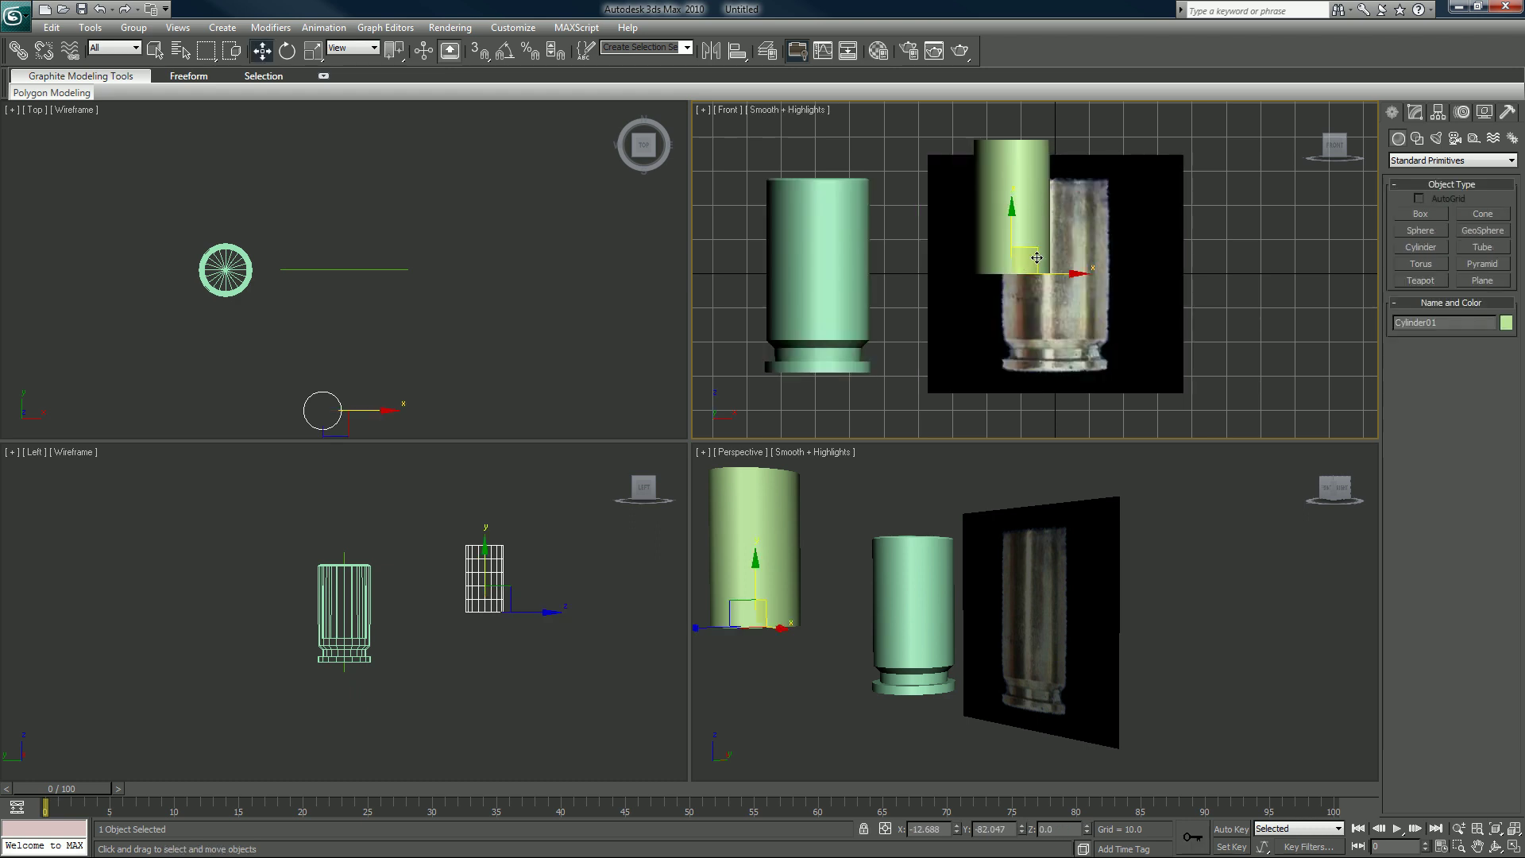
{"action": "right_click", "coordinate": [957, 831]}
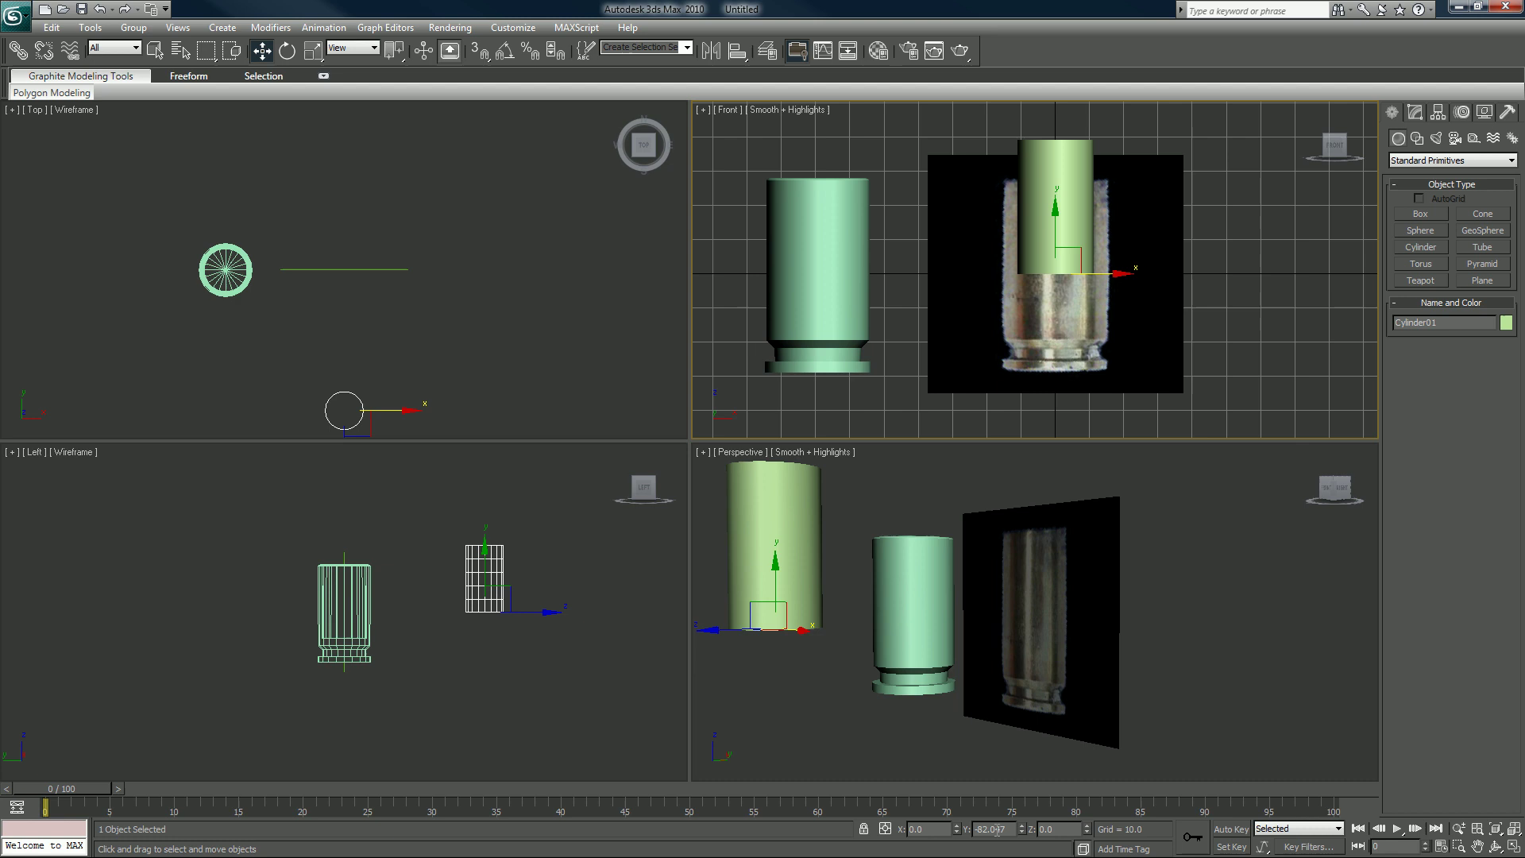
{"action": "right_click", "coordinate": [1021, 830]}
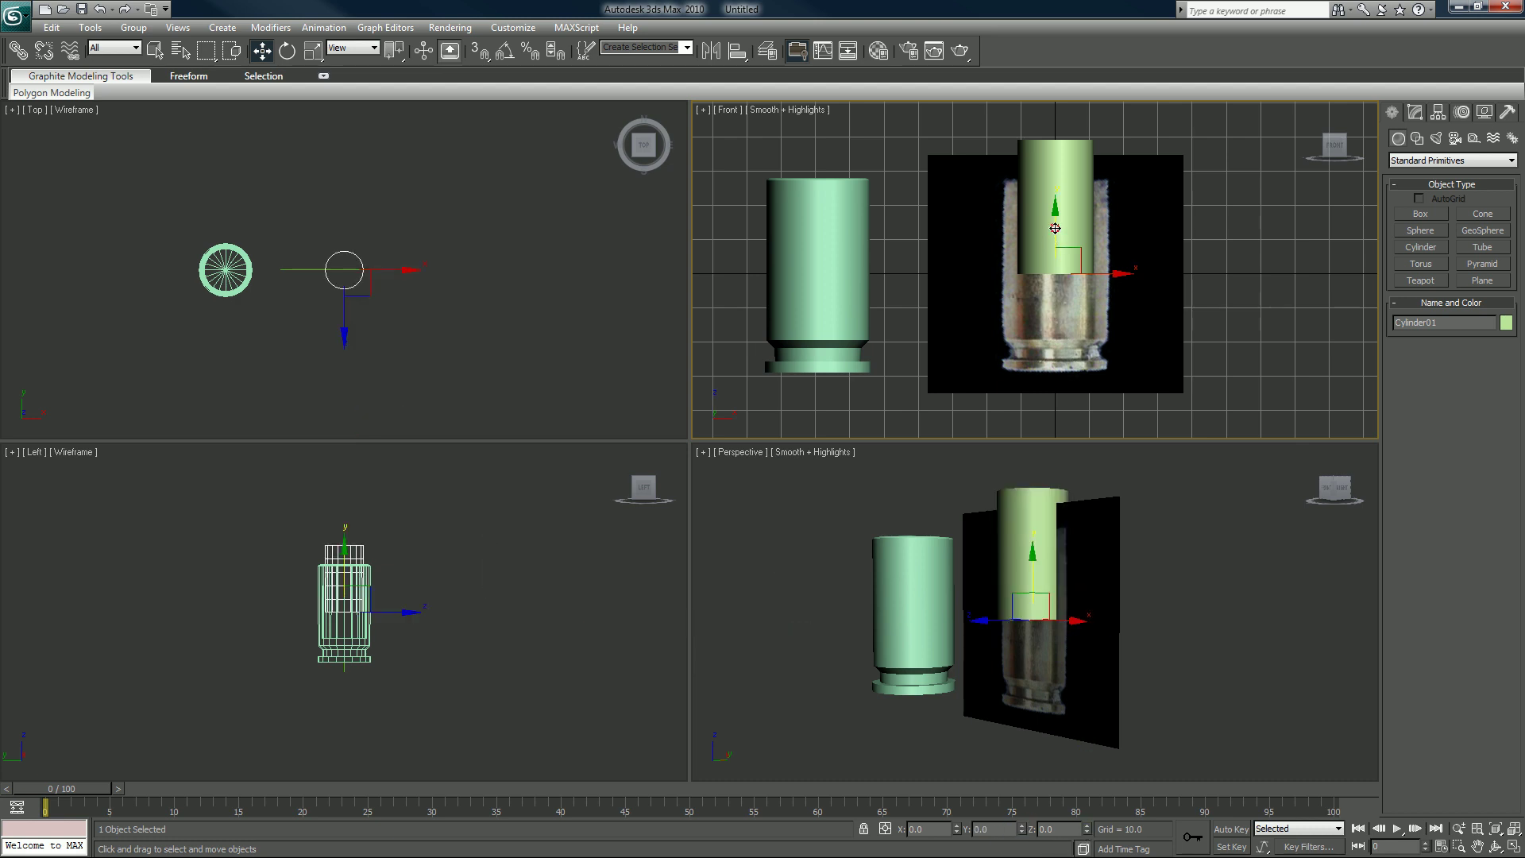
{"action": "left_click_drag", "start_coordinate": [1056, 229], "coordinate": [1068, 324]}
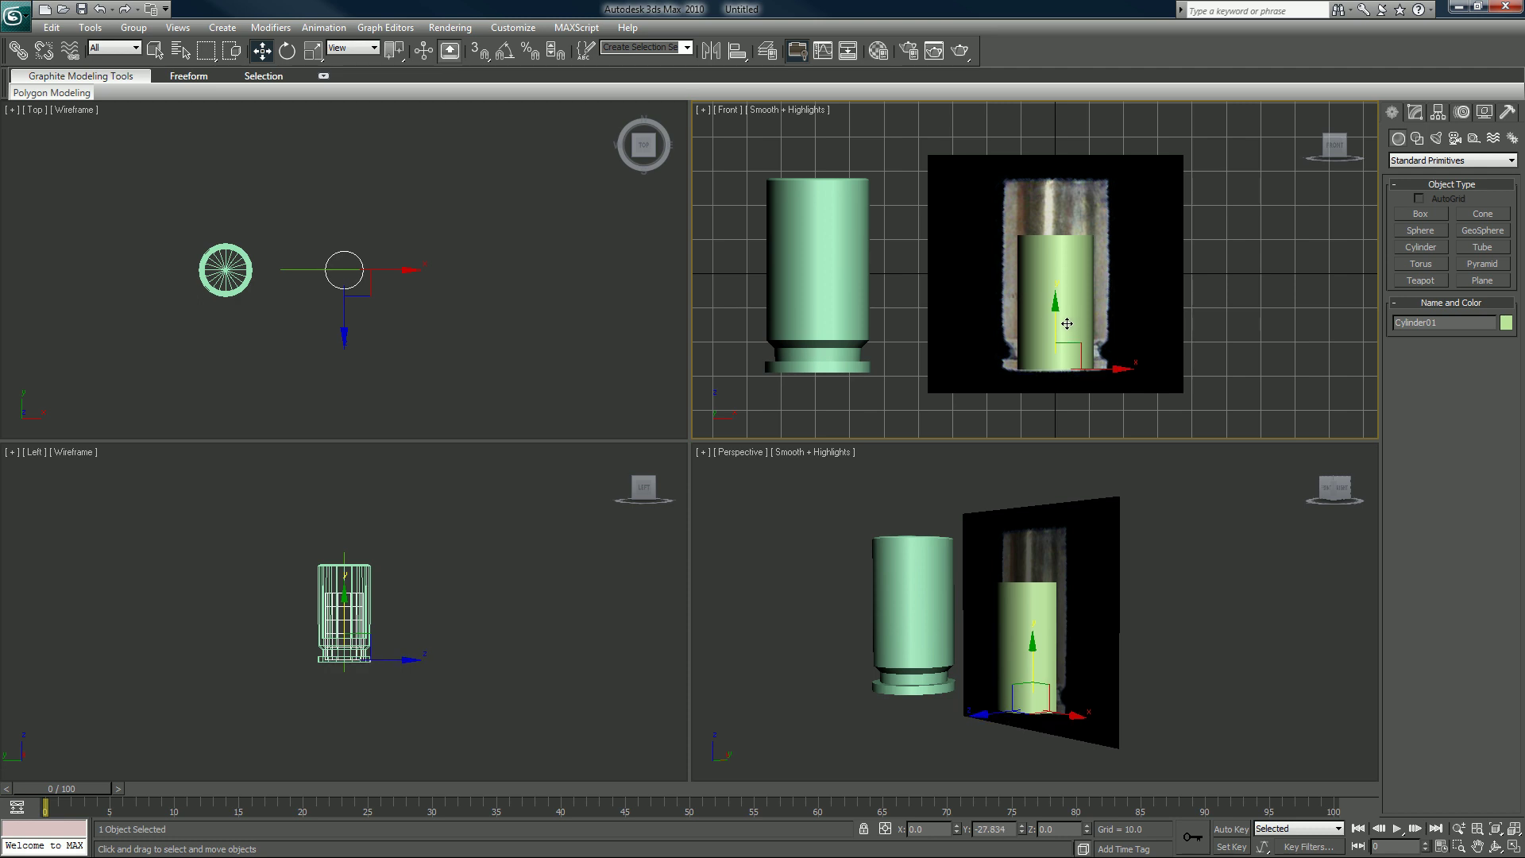
- In the Modify panel, set the cylinder's radius to 15.599 and height to 54.802
{"action": "left_click", "coordinate": [1415, 112]}
{"action": "left_click", "coordinate": [1423, 181]}
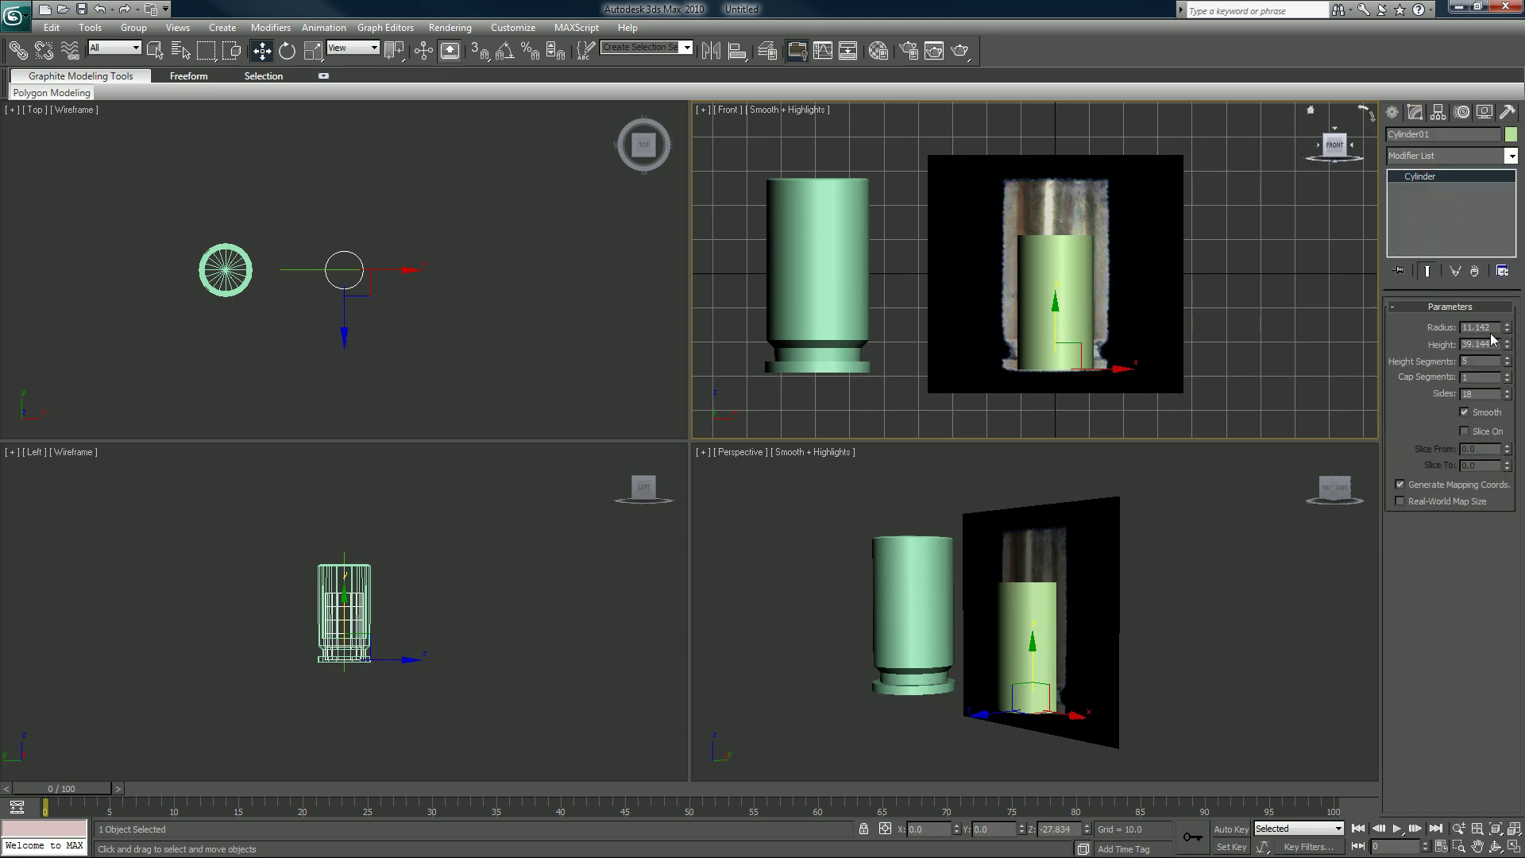
{"action": "left_click_drag", "start_coordinate": [1507, 327], "coordinate": [1503, 293]}
{"action": "left_click_drag", "start_coordinate": [1507, 354], "coordinate": [1503, 321]}
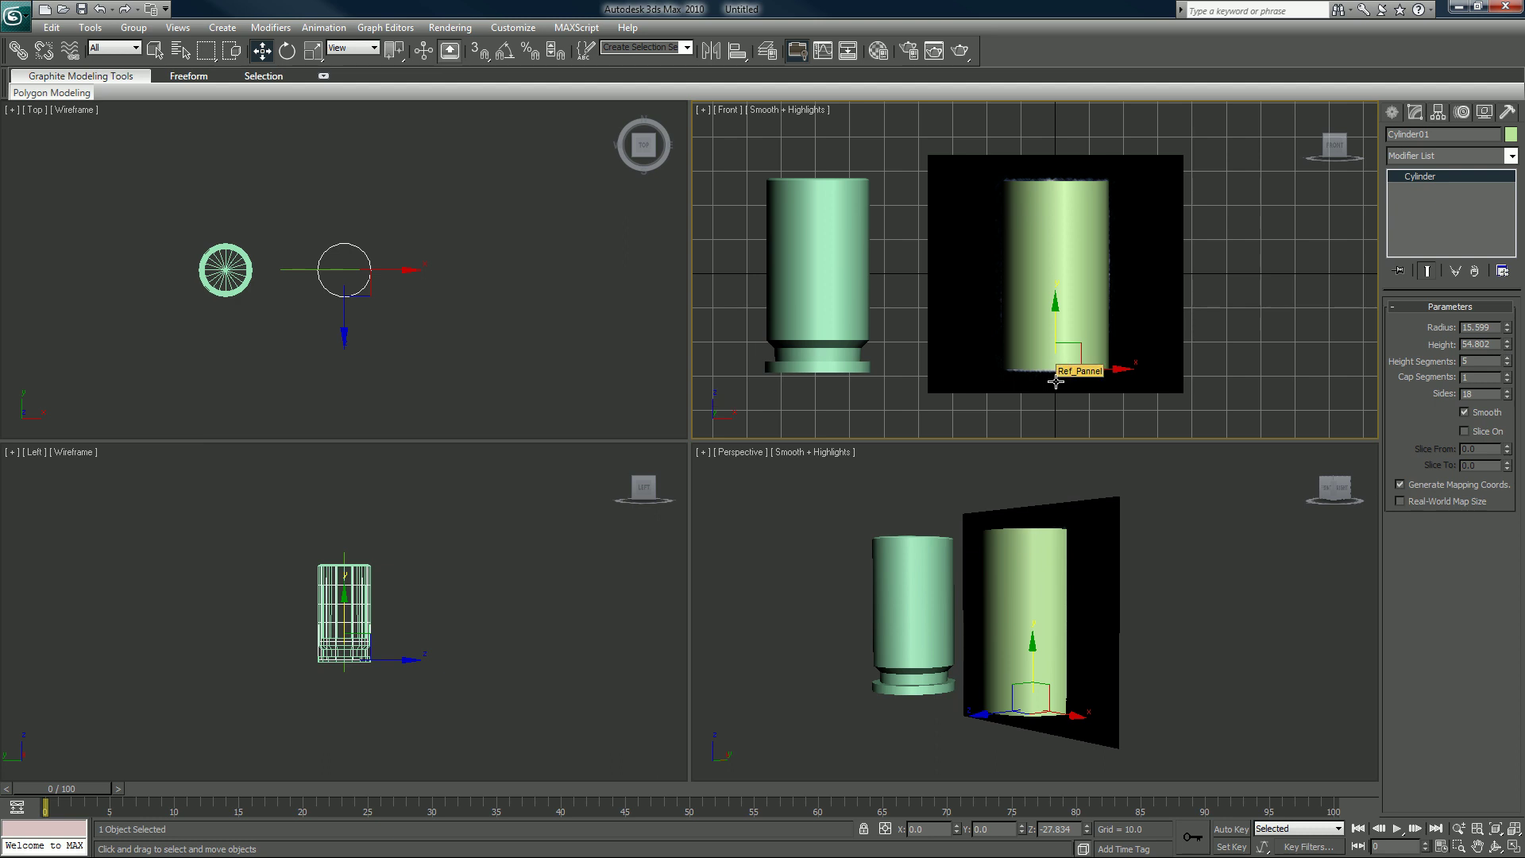
{"action": "key", "text": "F3"}
- Maximize the Front view, zoom onto the cylinder, and show it shaded with edged faces
{"action": "key", "text": "alt+w"}
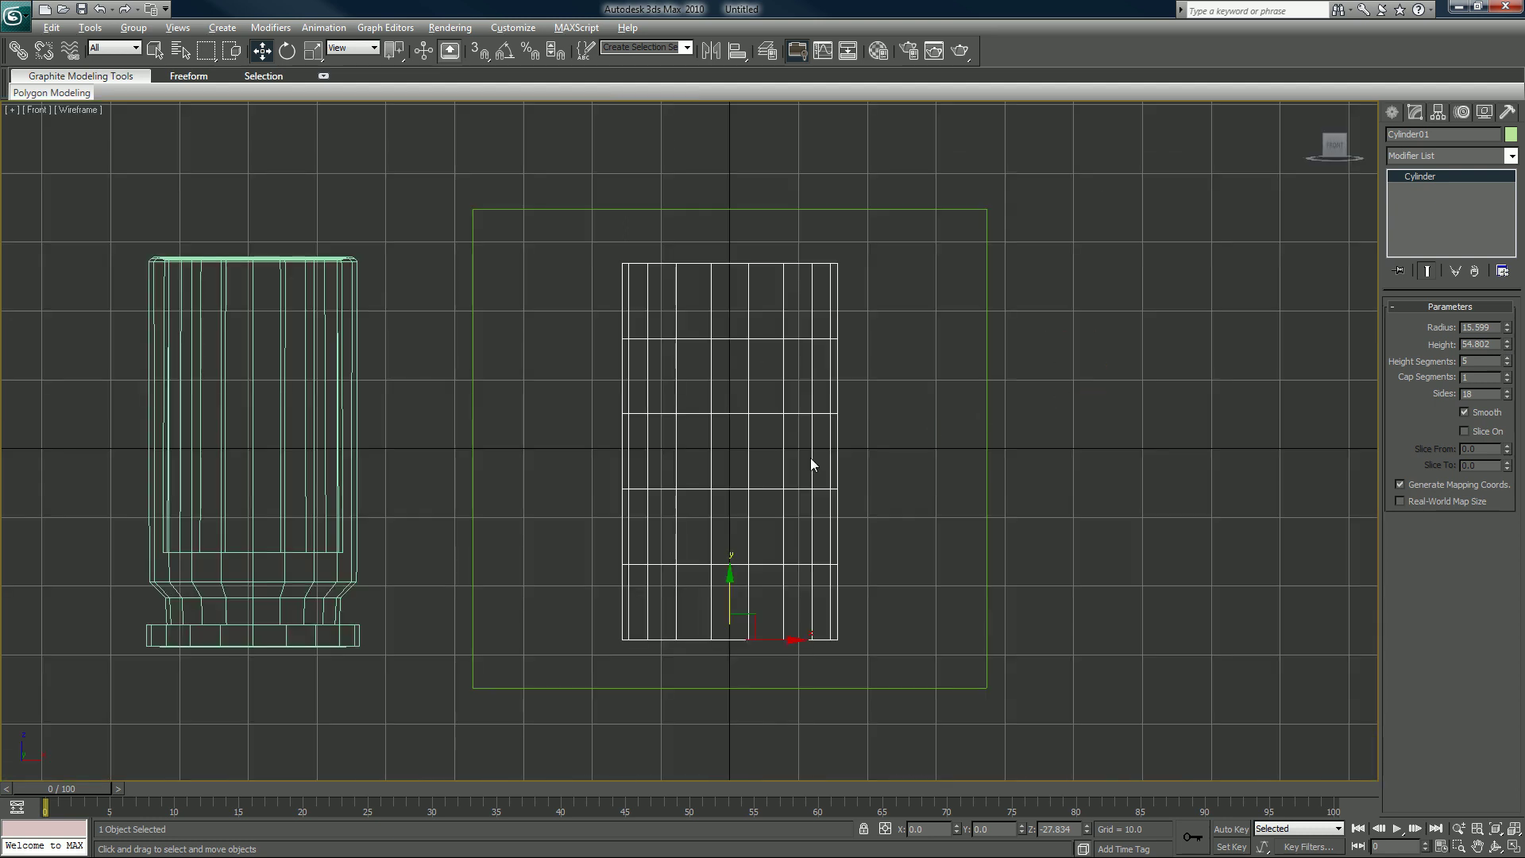
{"action": "middle_click_drag", "start_coordinate": [813, 466], "coordinate": [851, 443]}
{"action": "scroll", "coordinate": [851, 442], "scroll_direction": "up", "scroll_amount": 2}
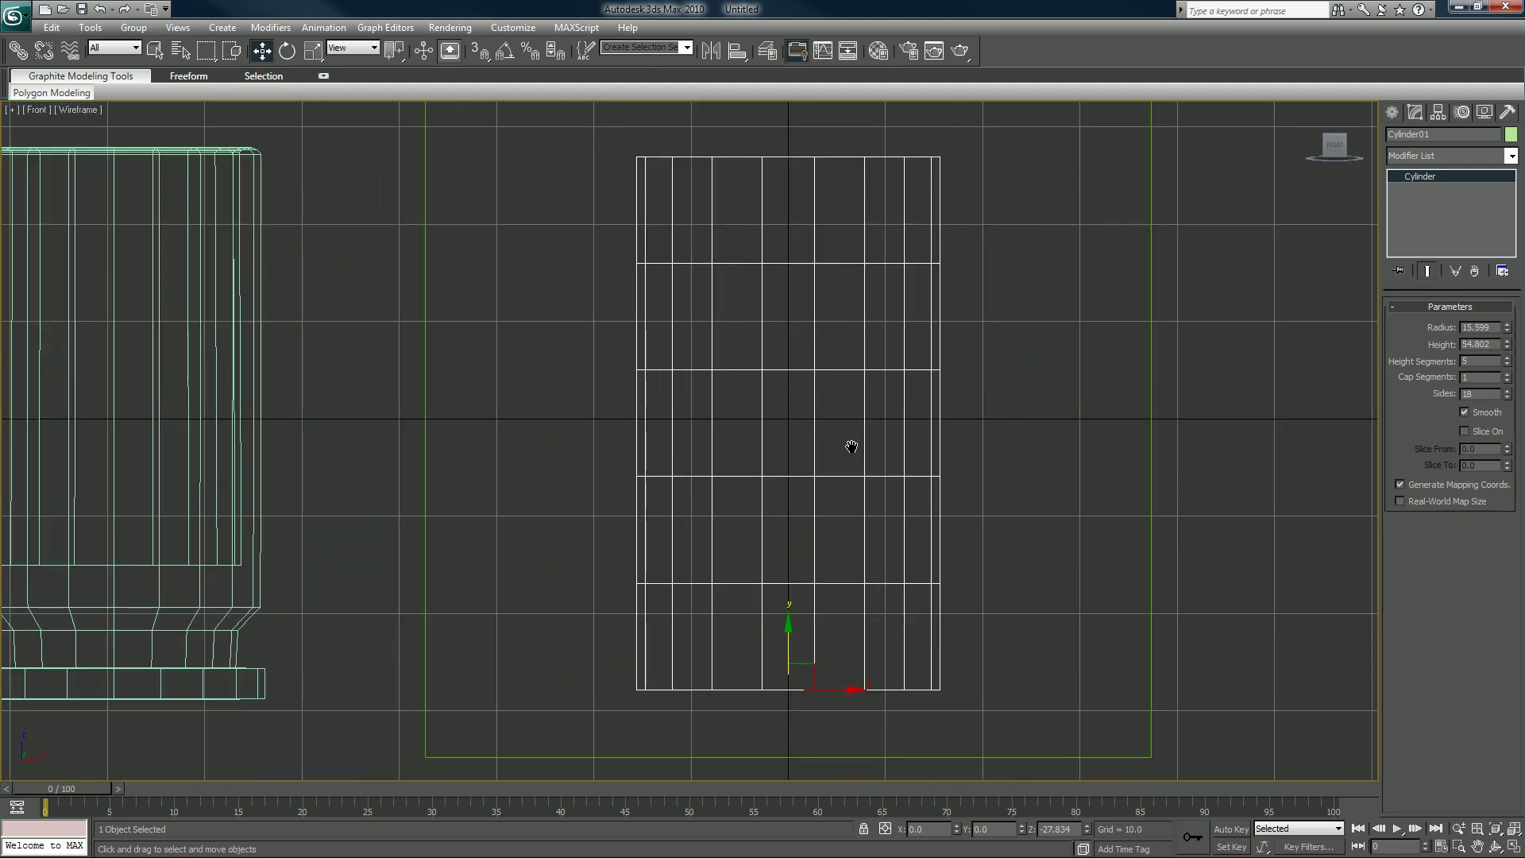
{"action": "key", "text": "F3"}
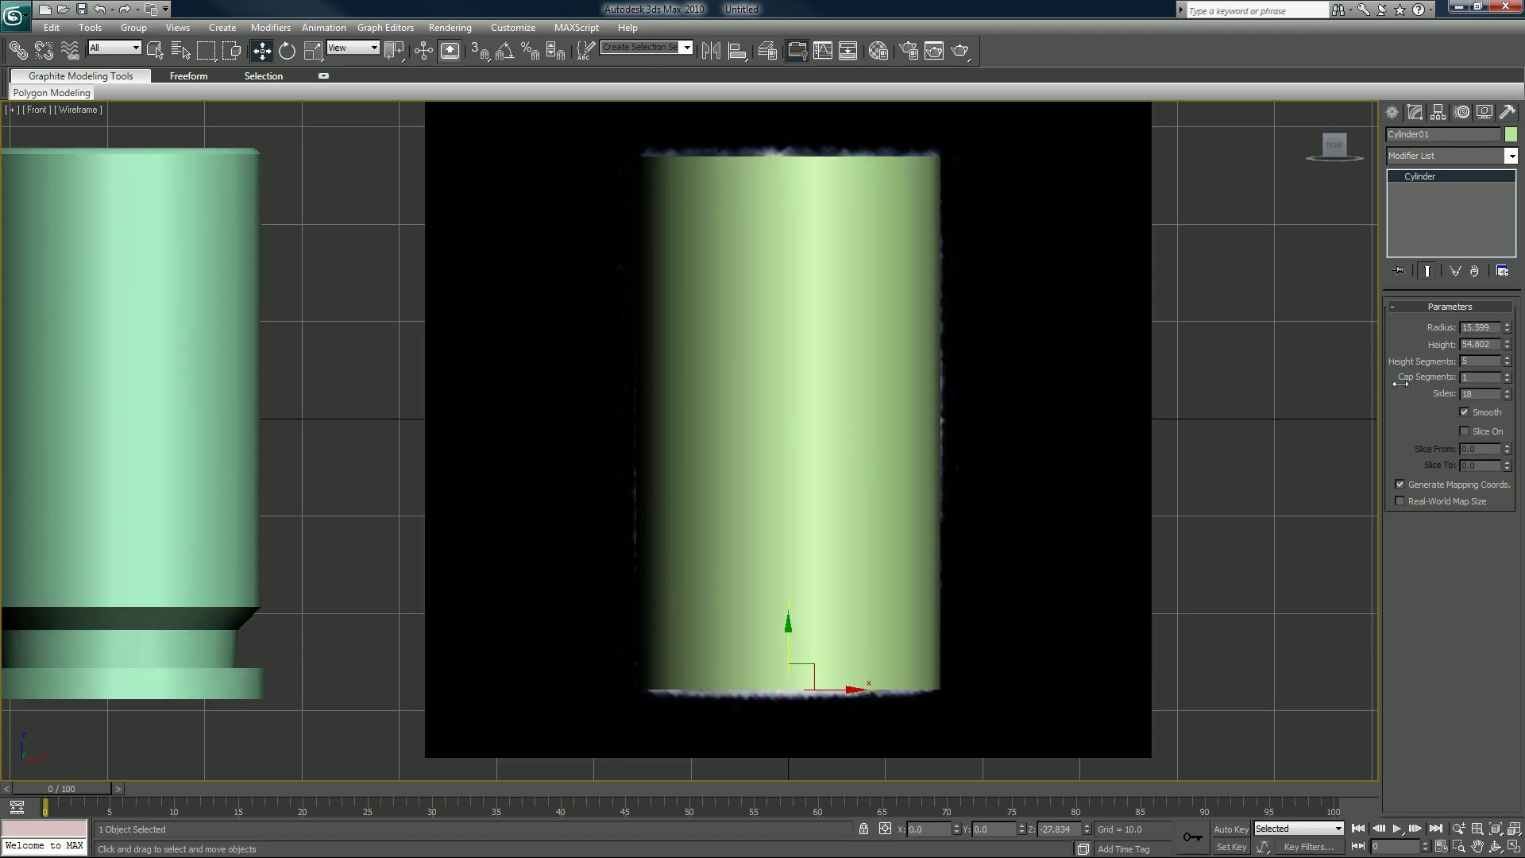
{"action": "key", "text": "F3"}
{"action": "key", "text": "F4"}
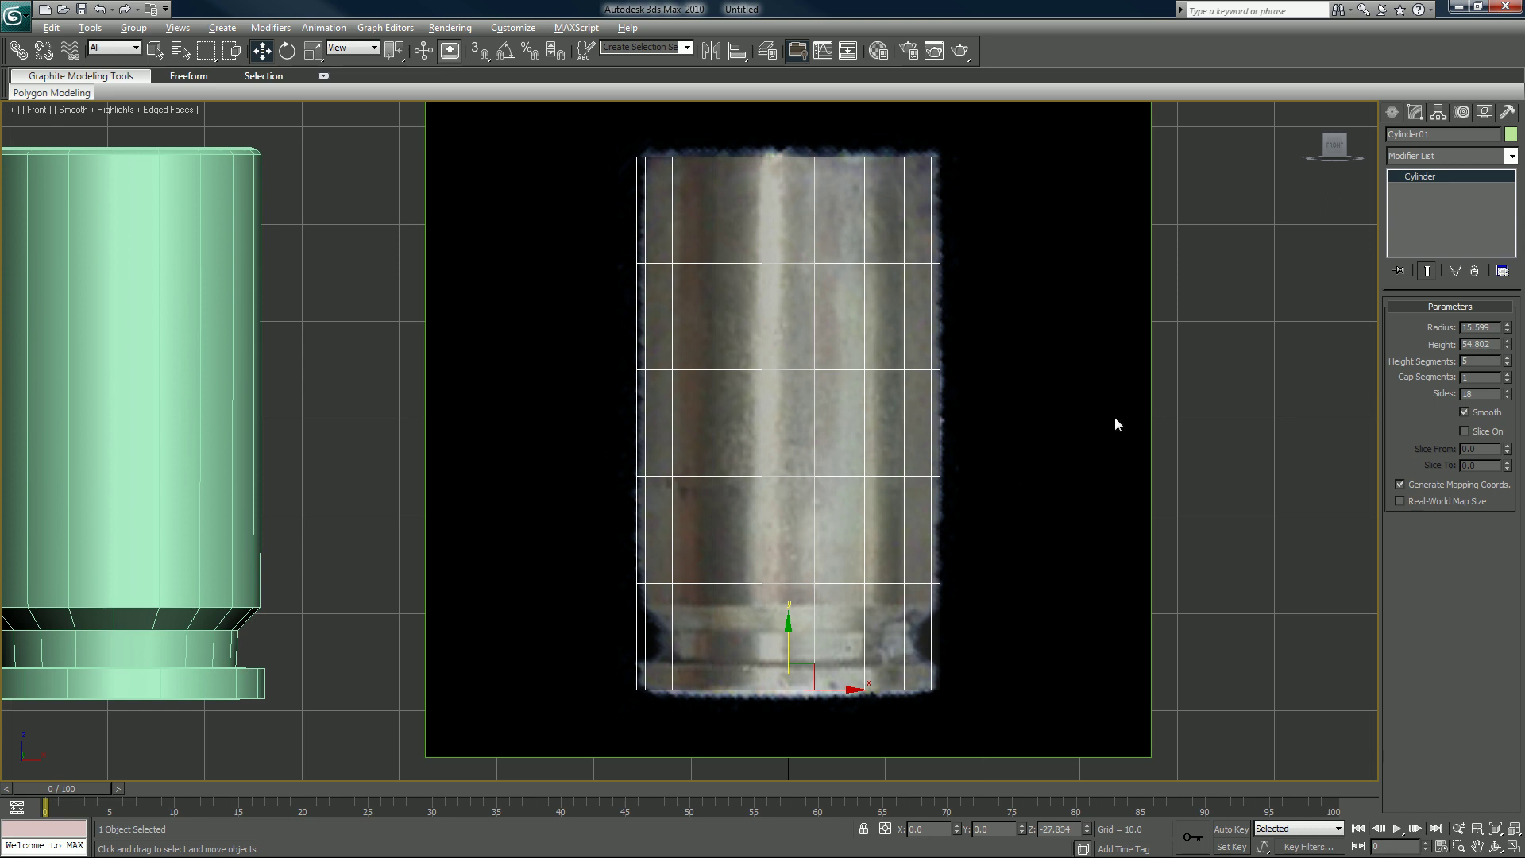
- Convert the cylinder to an Editable Poly
{"action": "right_click", "coordinate": [870, 427]}
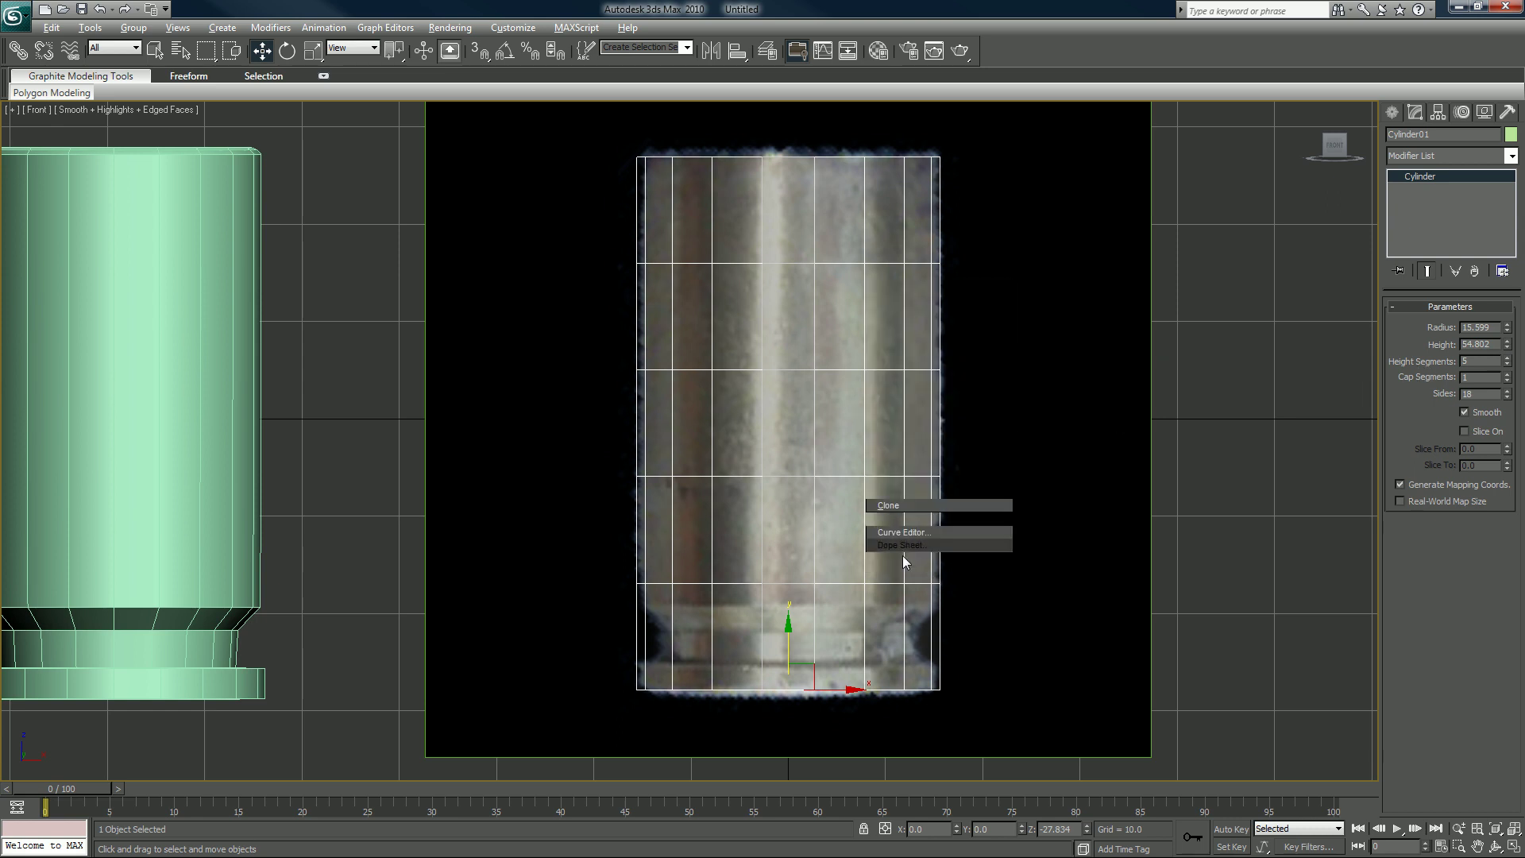
{"action": "mouse_move", "coordinate": [914, 574]}
{"action": "left_click", "coordinate": [1042, 584]}
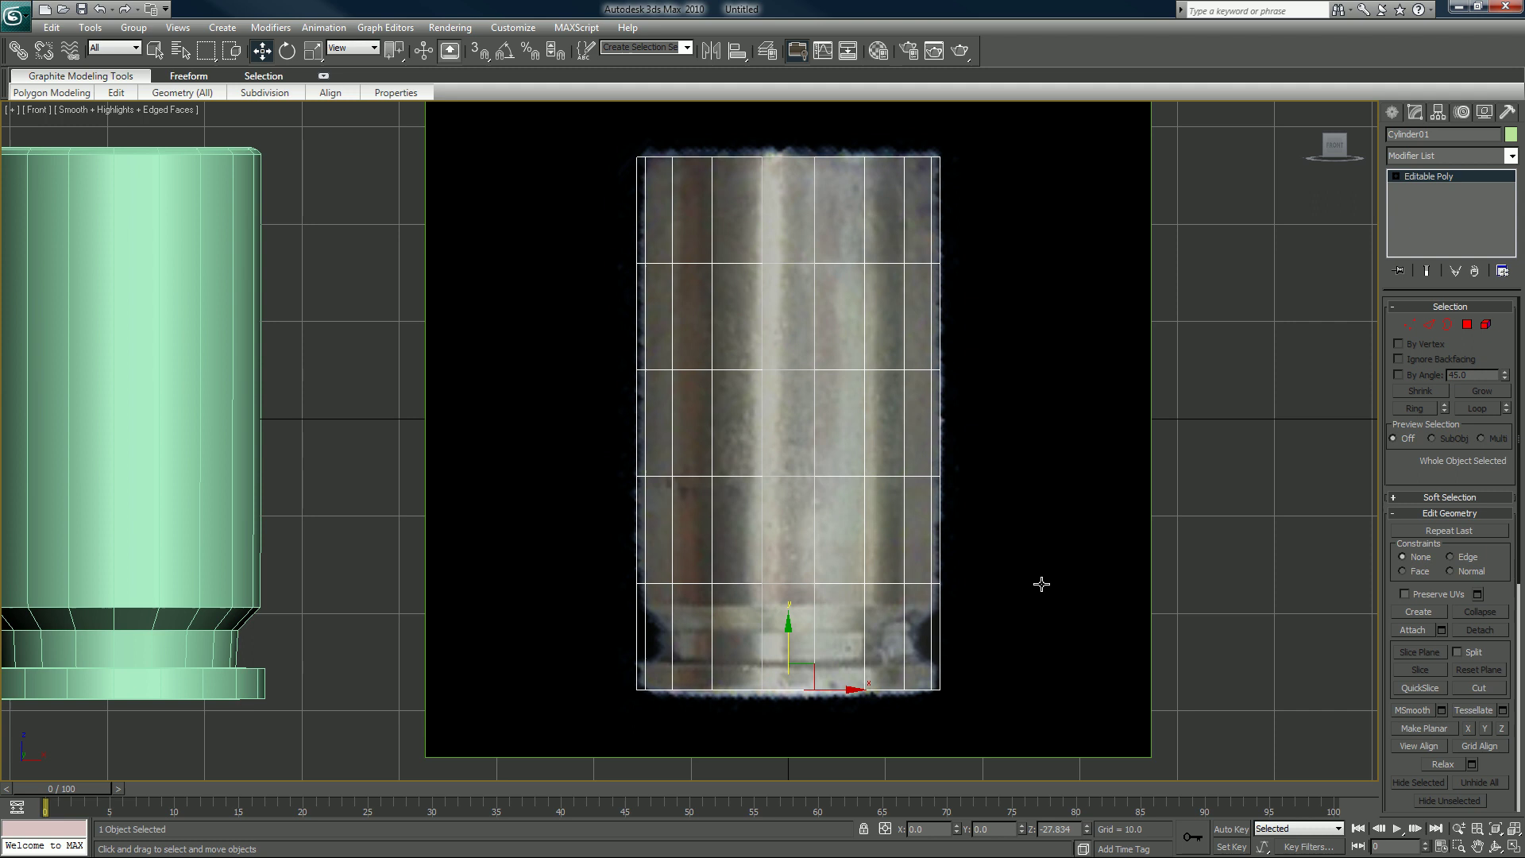
- Select the lower vertex ring and move it down to the shell's base ridge
{"action": "left_click", "coordinate": [1409, 325]}
{"action": "left_click_drag", "start_coordinate": [967, 548], "coordinate": [567, 616]}
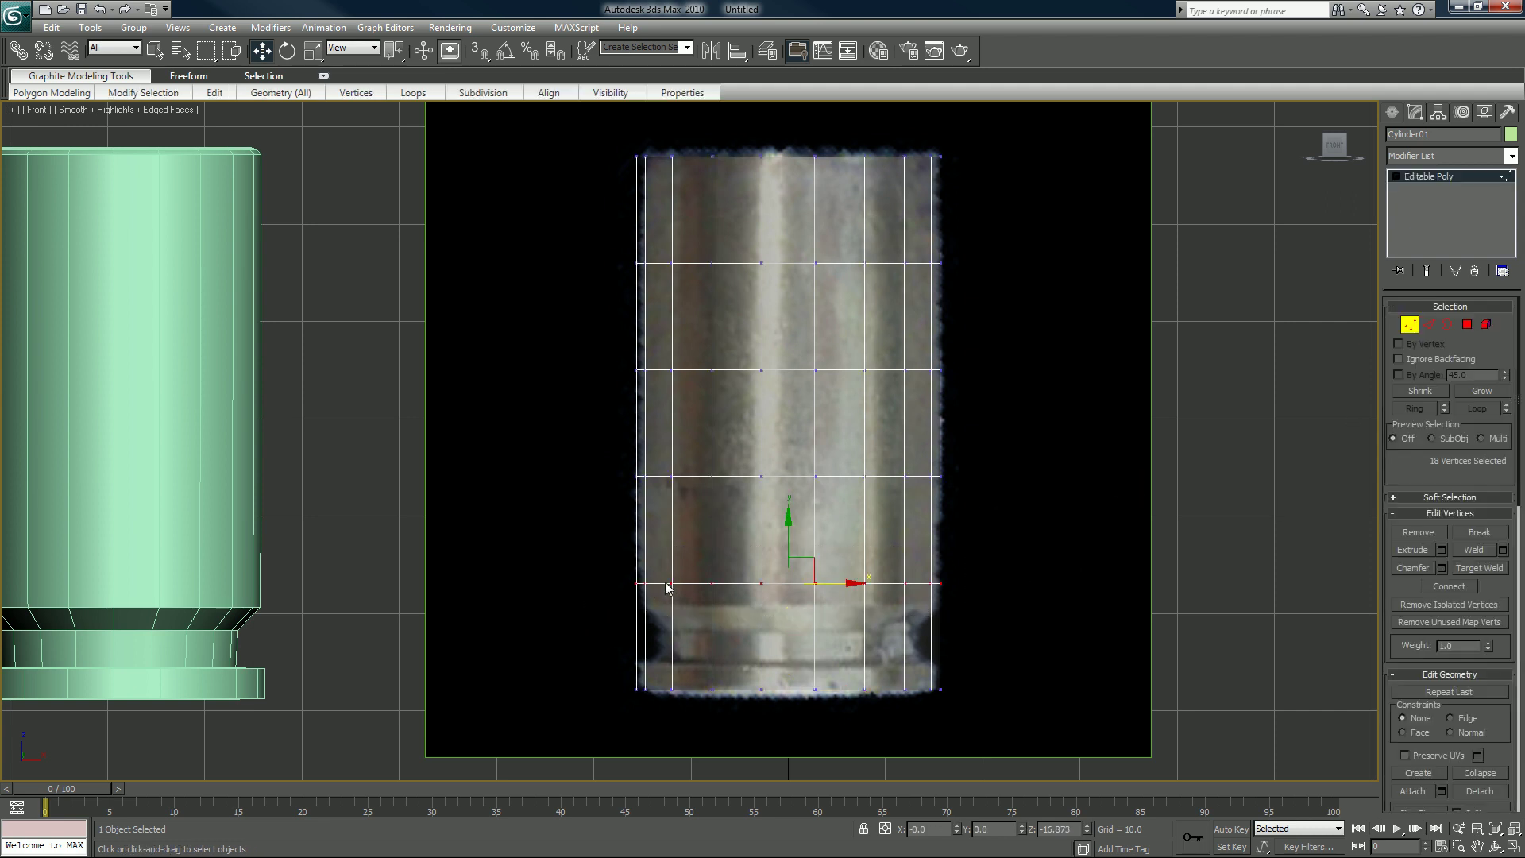
{"action": "left_click_drag", "start_coordinate": [787, 539], "coordinate": [786, 599]}
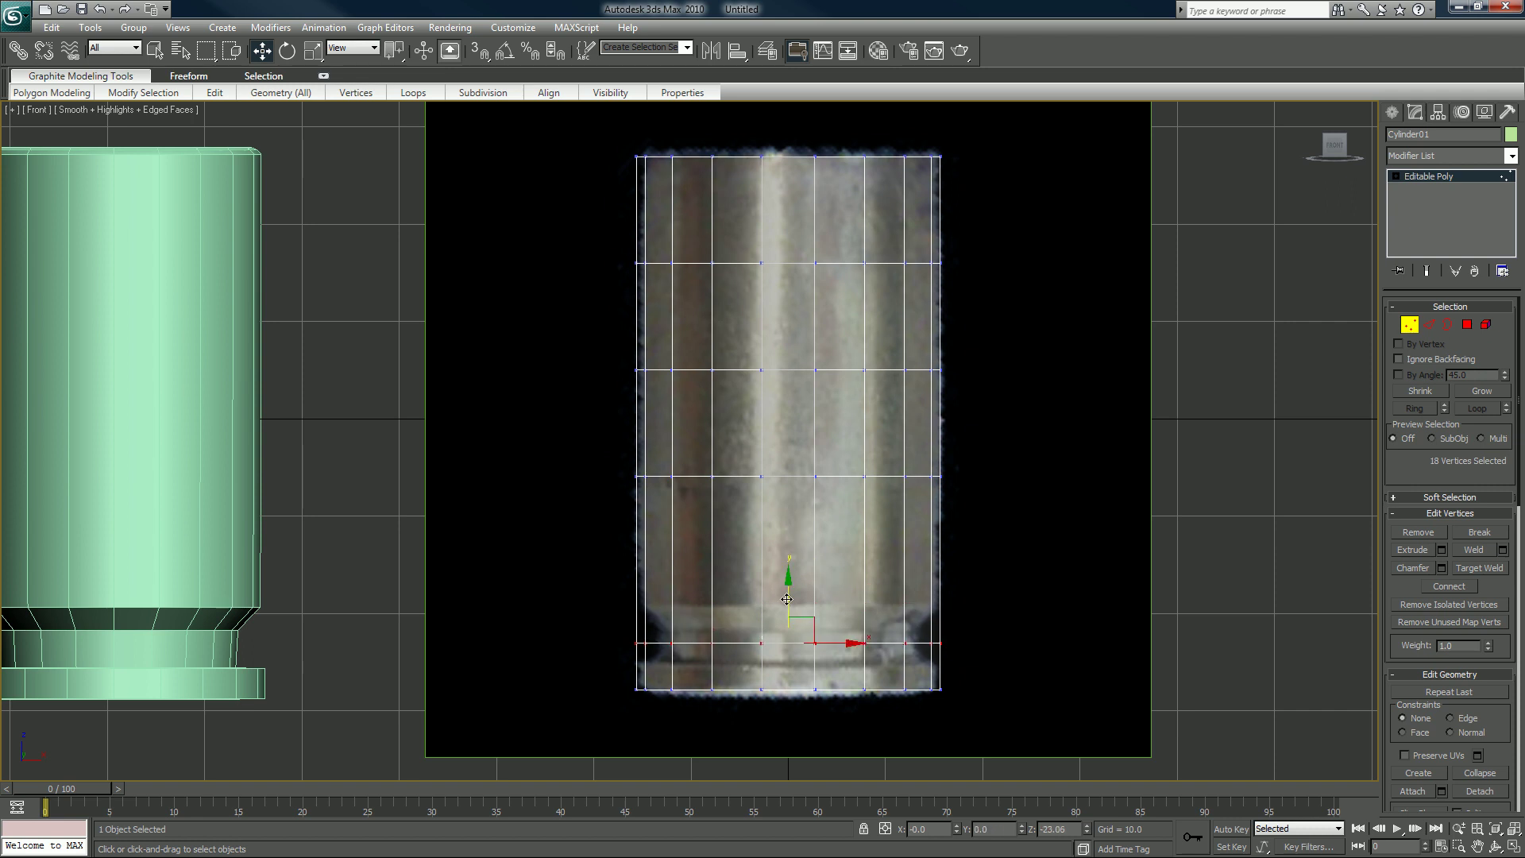
- Select the lower edge loop and chamfer it with an amount of 1.0
{"action": "left_click", "coordinate": [1429, 324]}
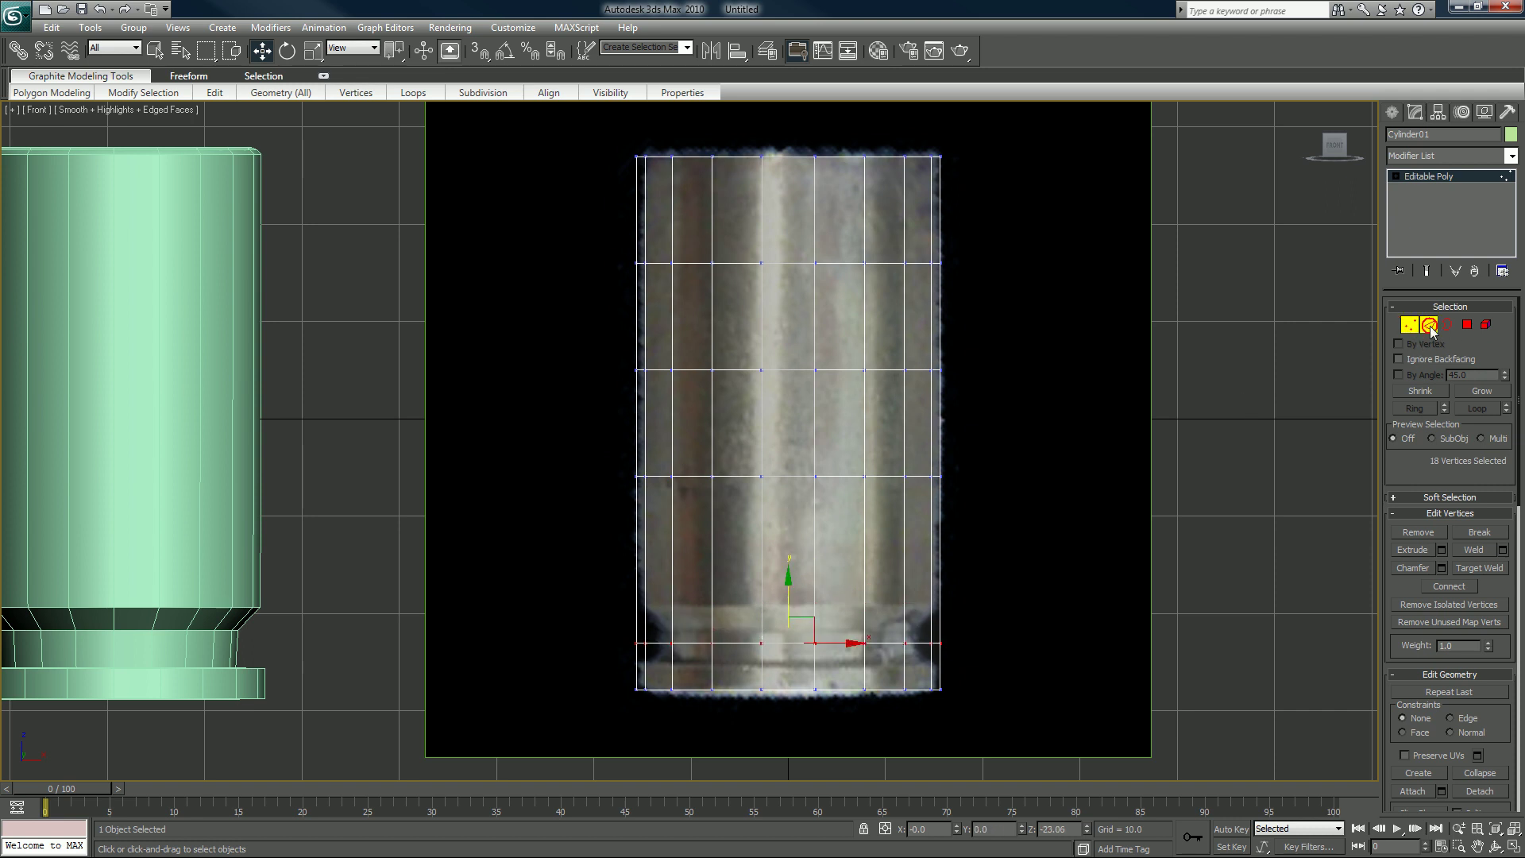
{"action": "left_click", "coordinate": [893, 643]}
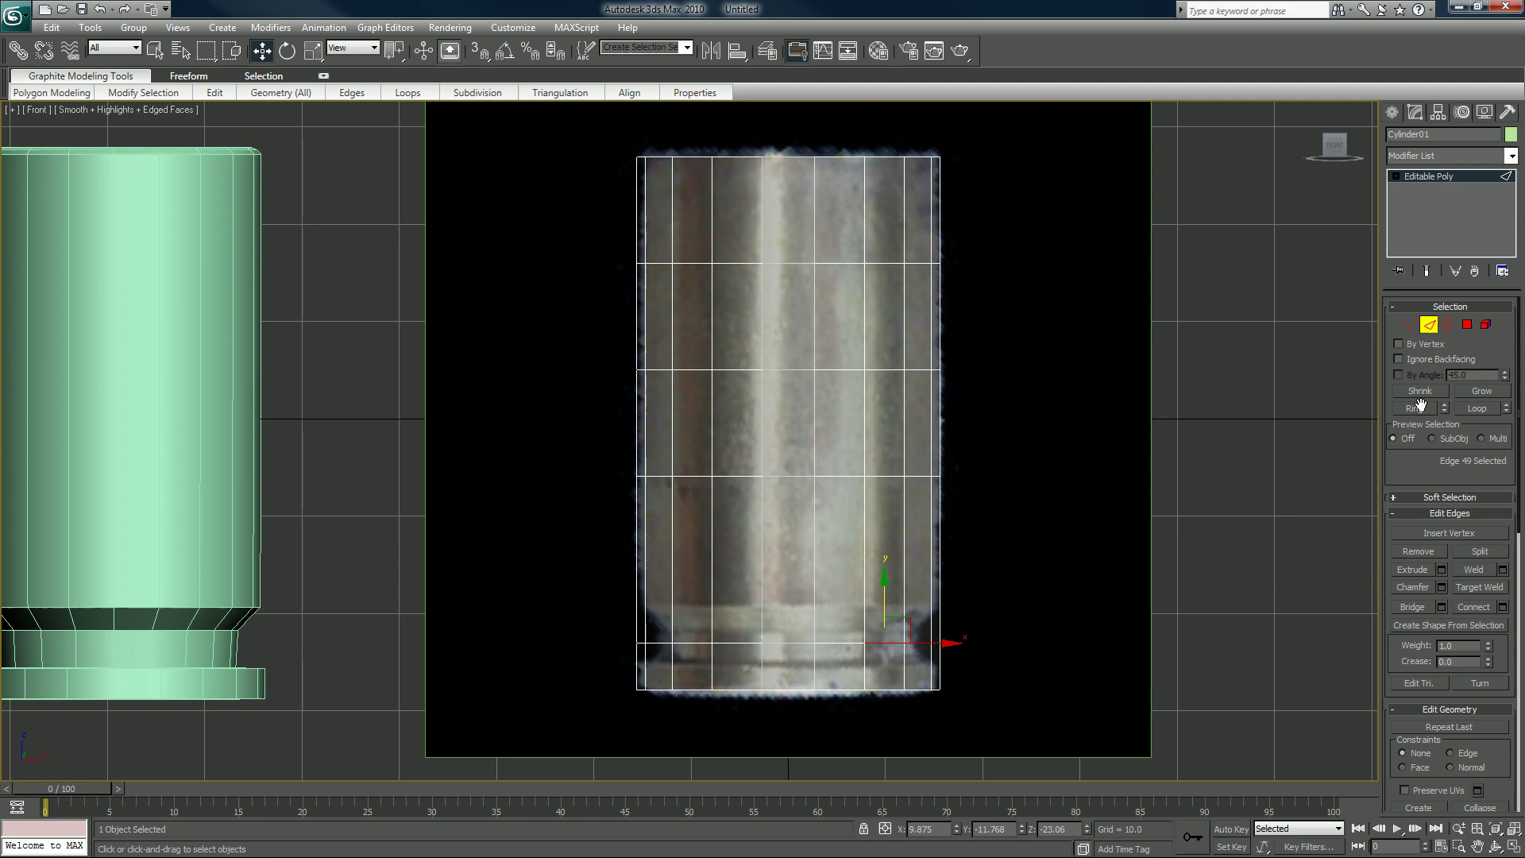
{"action": "left_click_drag", "start_coordinate": [1380, 568], "coordinate": [1320, 564]}
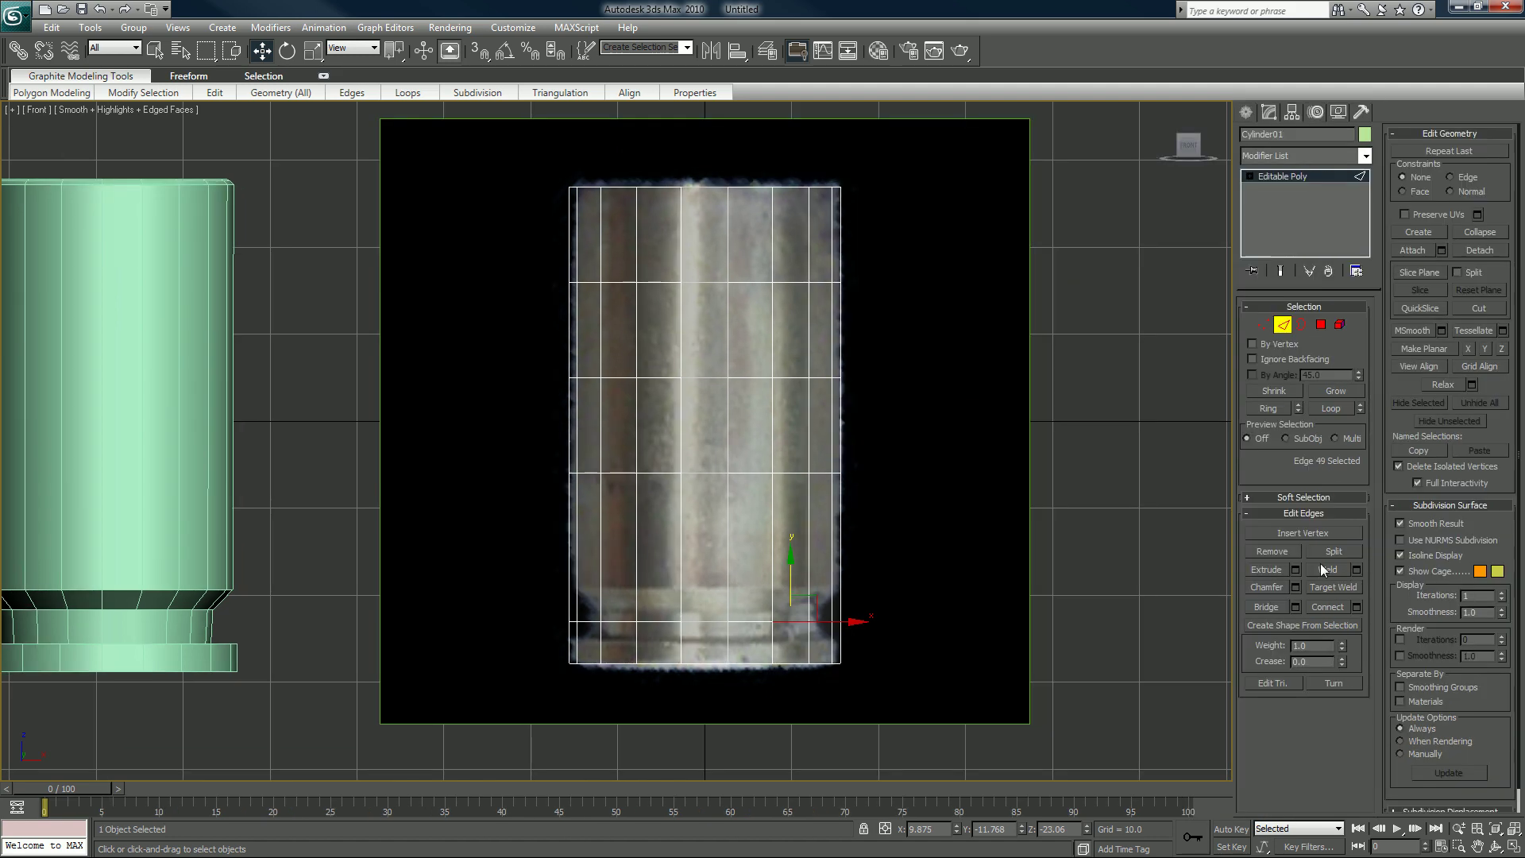
{"action": "left_click", "coordinate": [1331, 409]}
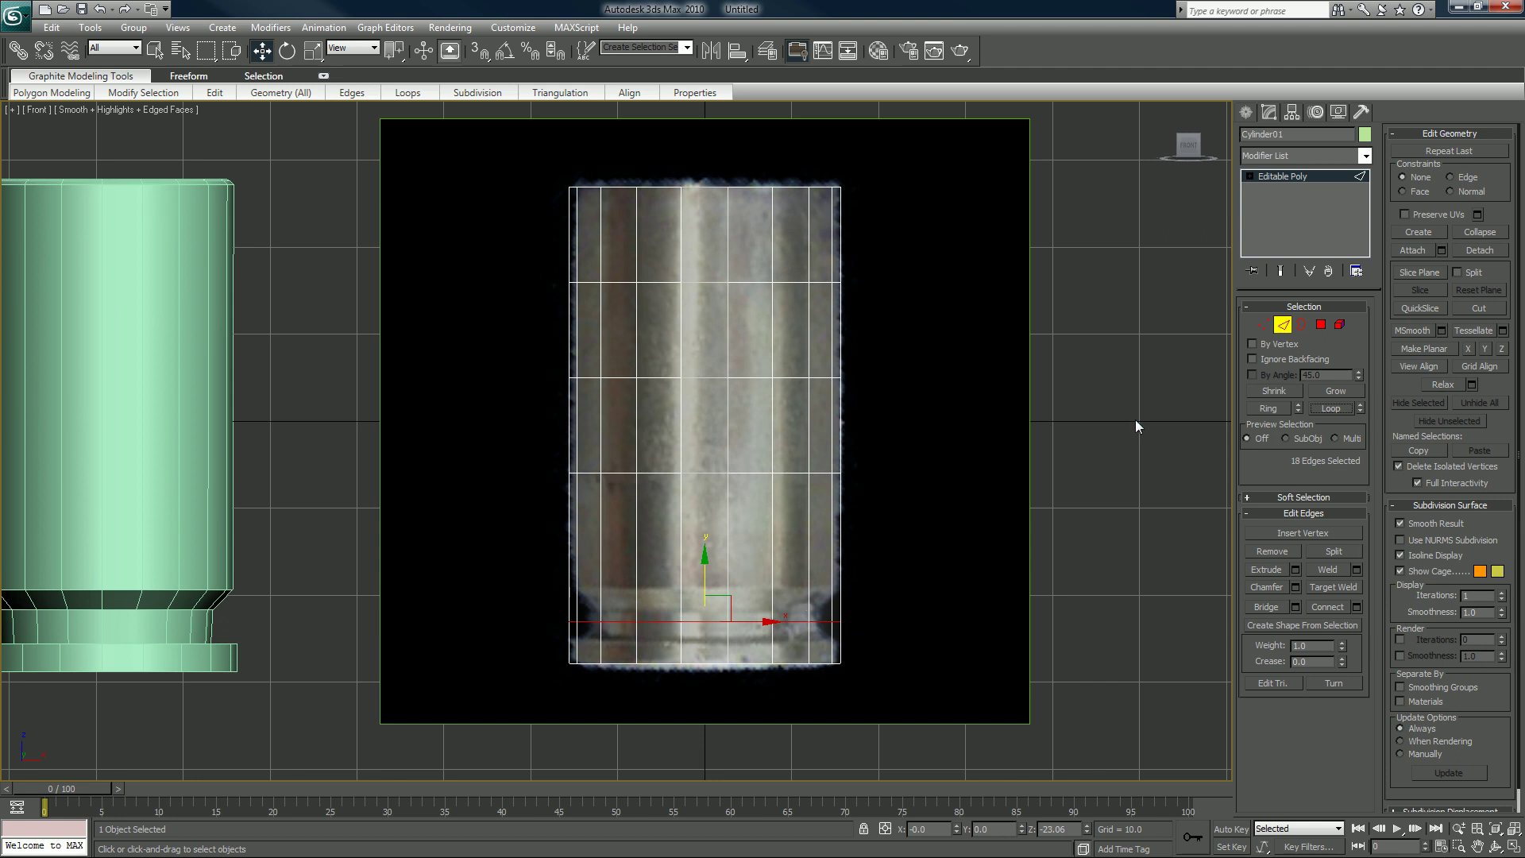
{"action": "left_click", "coordinate": [1295, 588]}
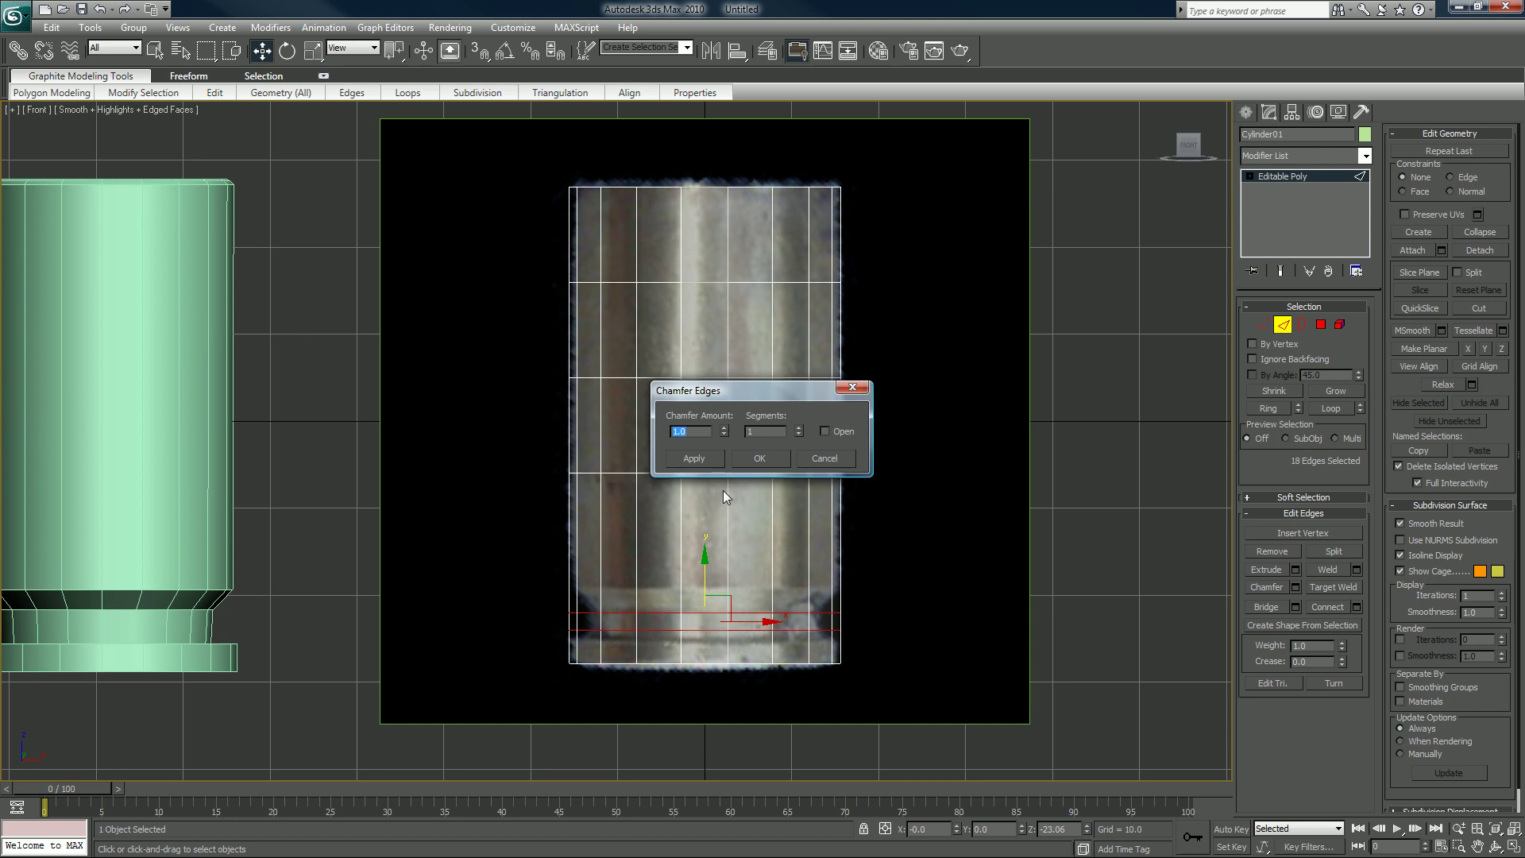
{"action": "left_click", "coordinate": [758, 459]}
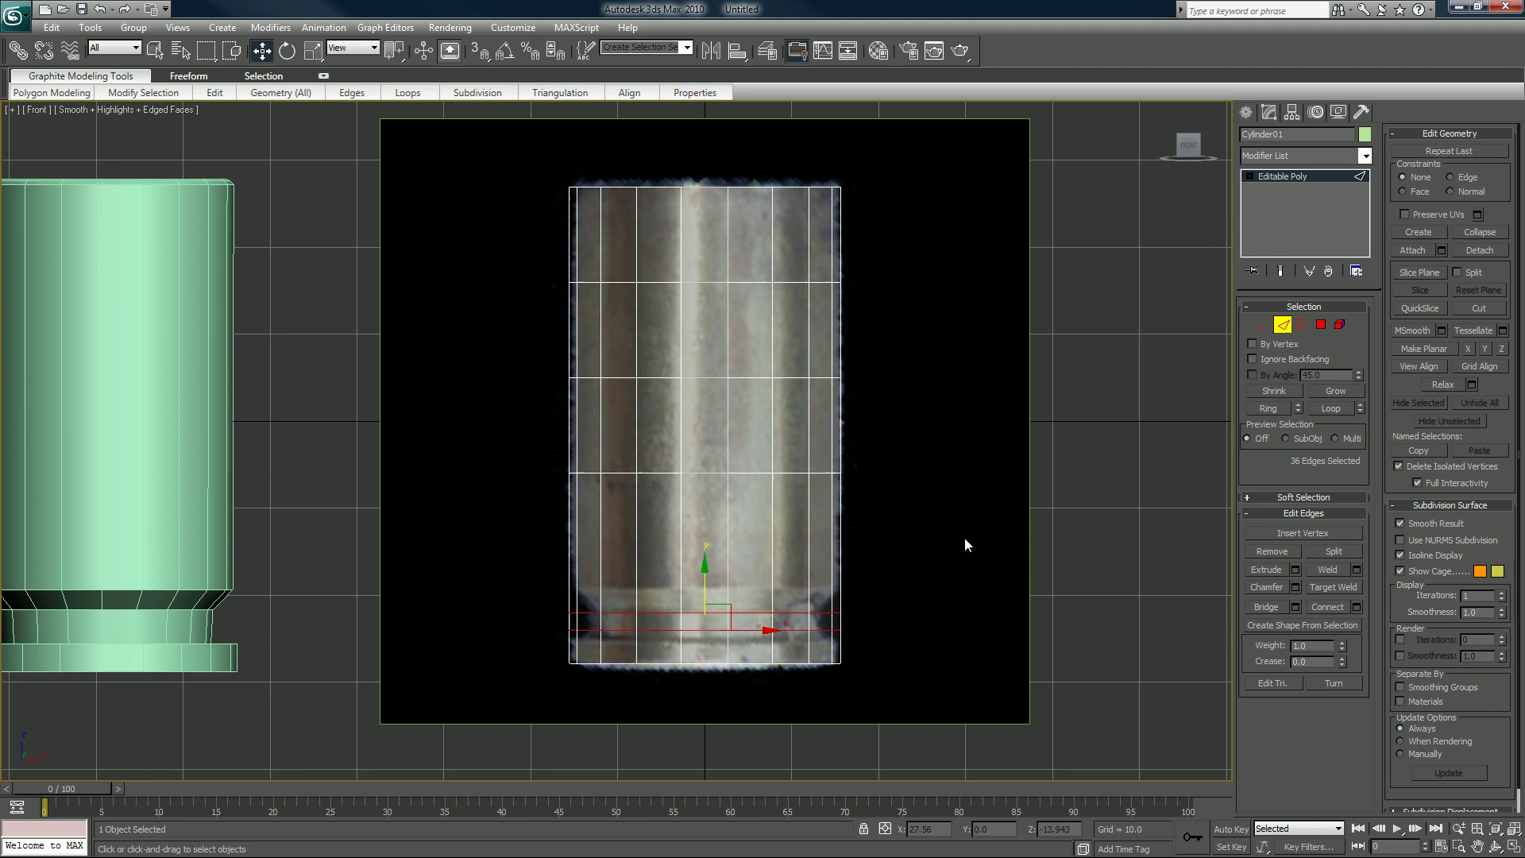
- Bevel the band by Local Normal, height -2.2, outline -0.24; then select the groove's vertex rings
{"action": "left_click", "coordinate": [1321, 324]}
{"action": "left_click_drag", "start_coordinate": [860, 616], "coordinate": [542, 623]}
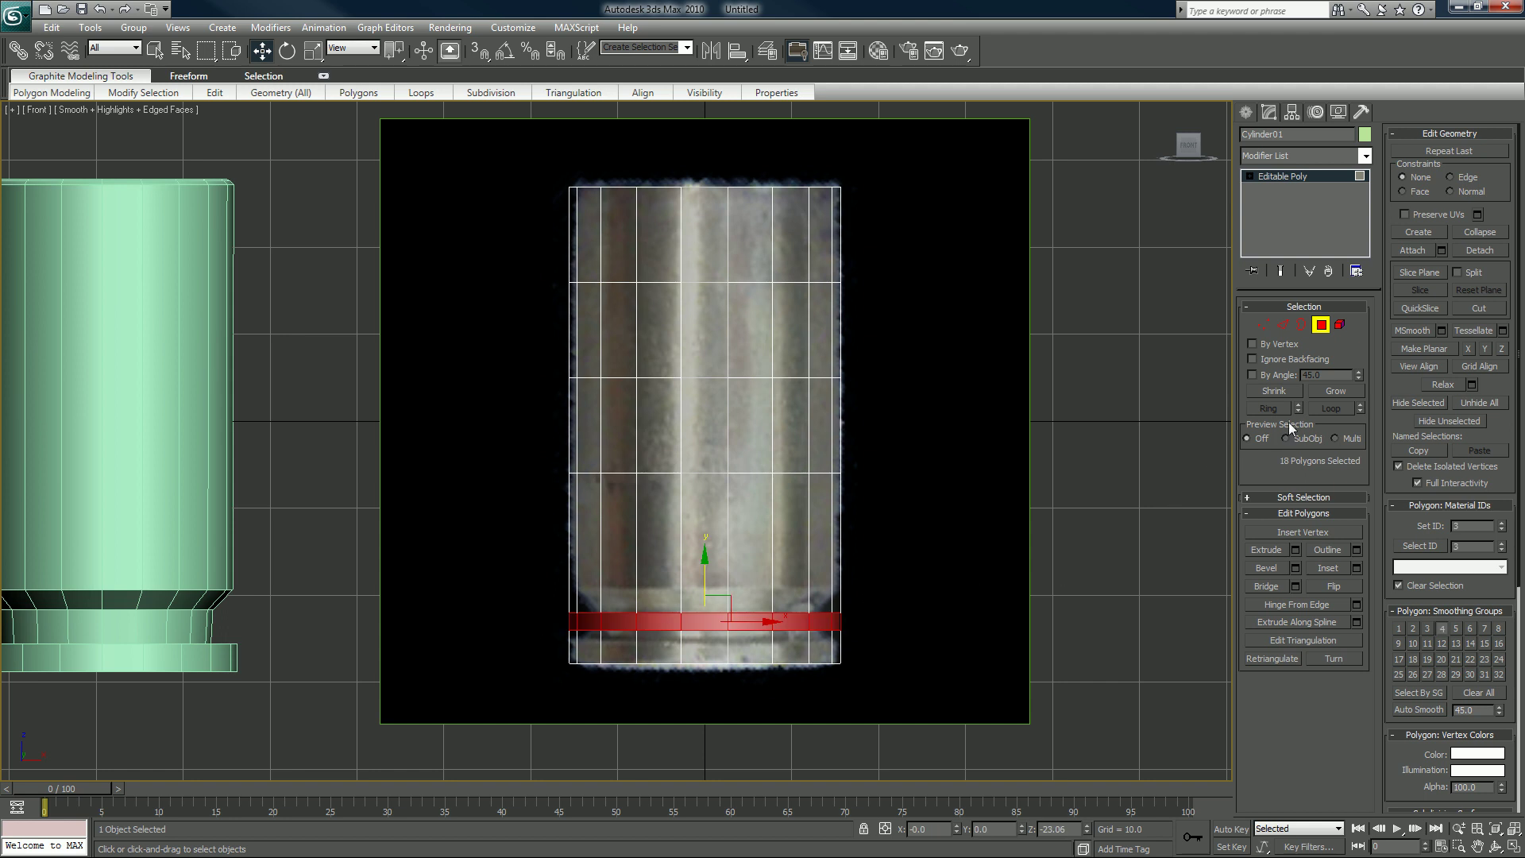
{"action": "left_click", "coordinate": [1294, 569]}
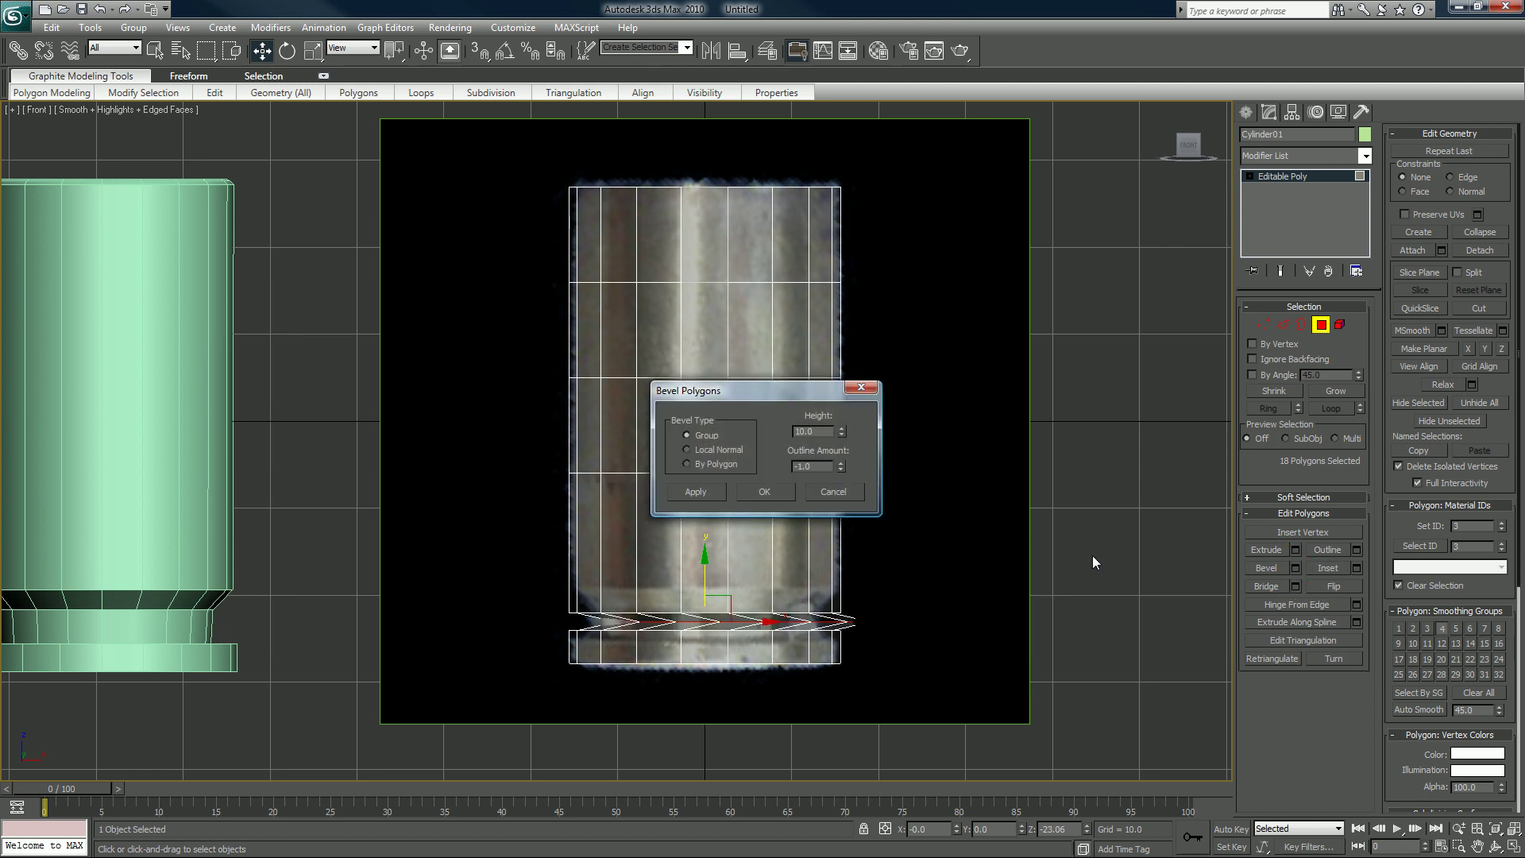
{"action": "left_click", "coordinate": [700, 449]}
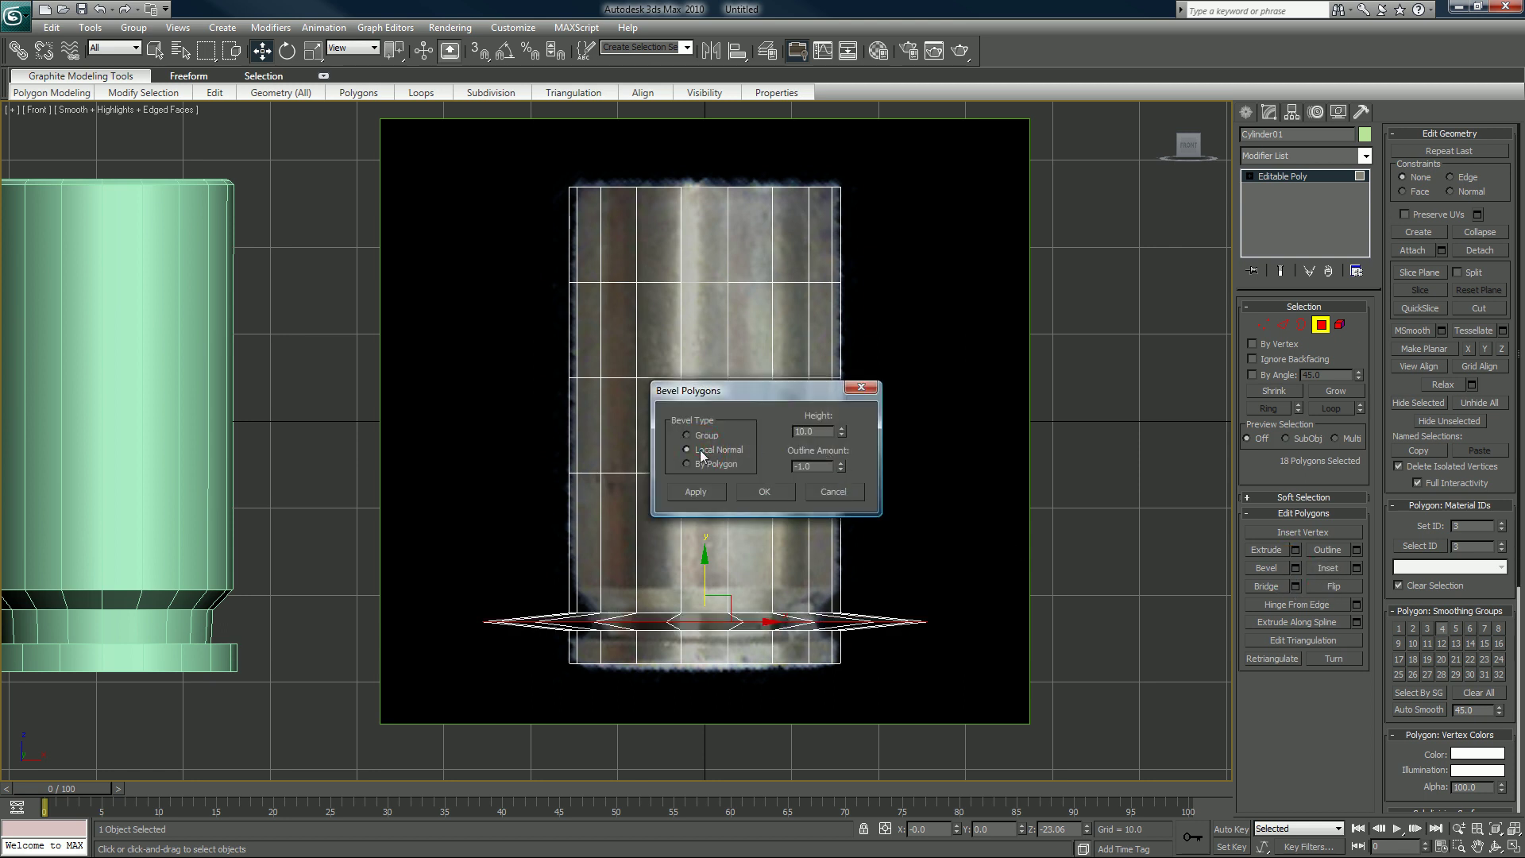
{"action": "right_click", "coordinate": [842, 469]}
{"action": "left_click_drag", "start_coordinate": [842, 429], "coordinate": [850, 454]}
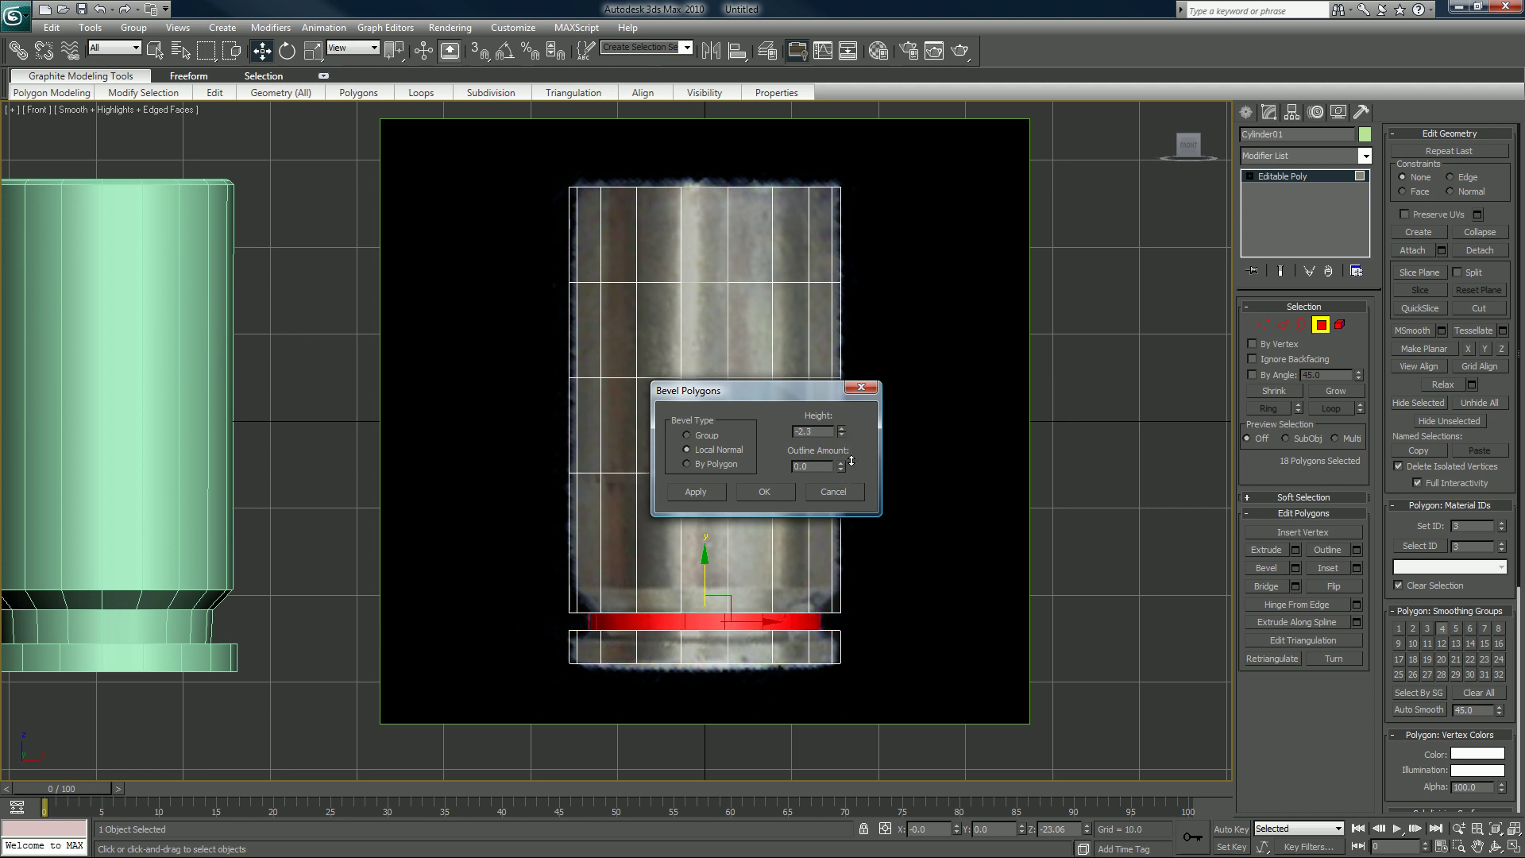
{"action": "left_click_drag", "start_coordinate": [841, 469], "coordinate": [831, 513]}
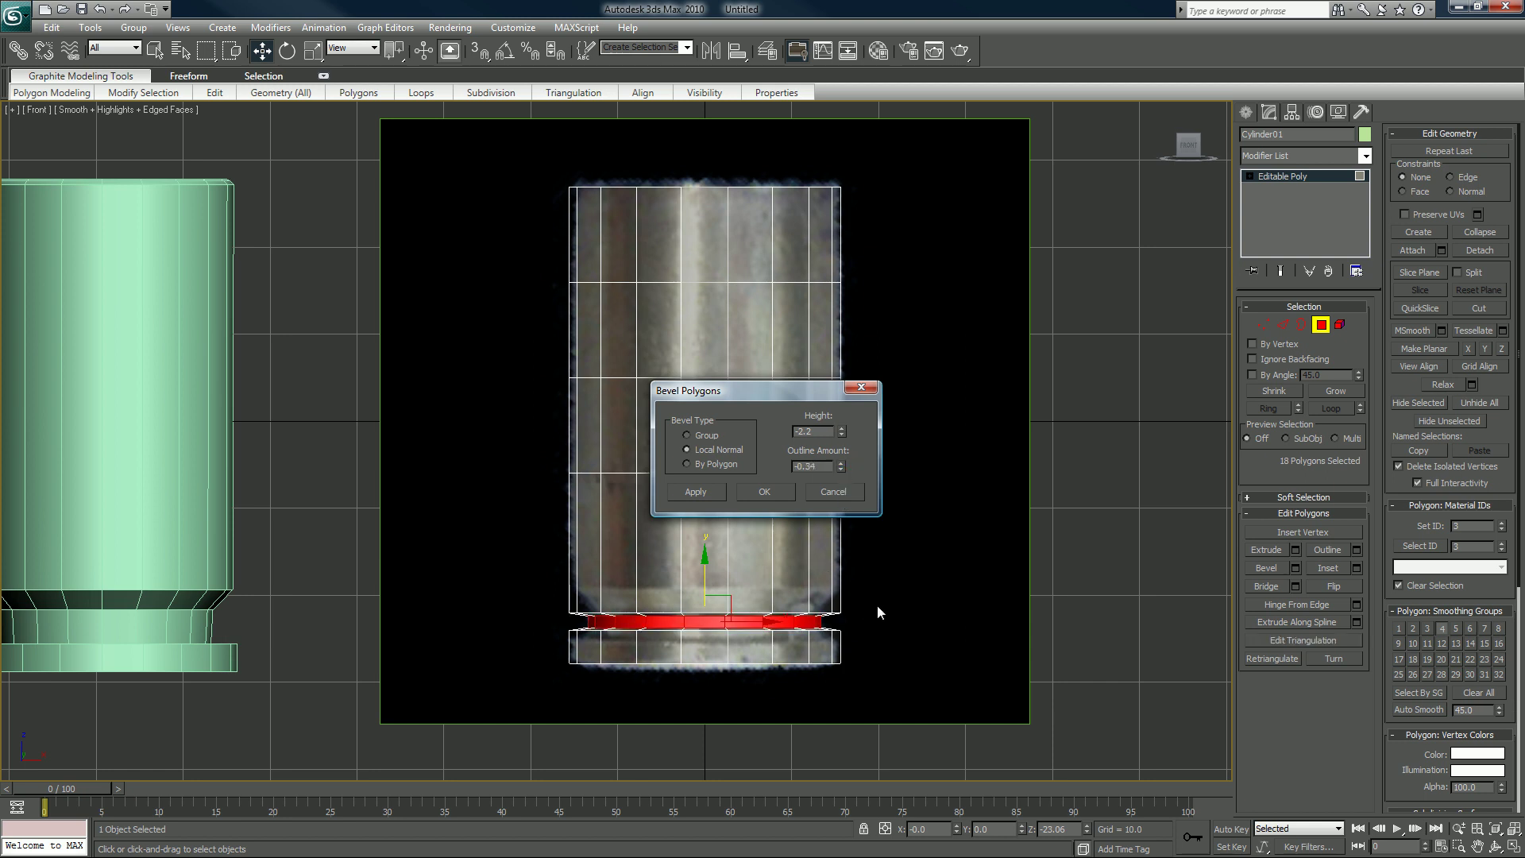
{"action": "left_click", "coordinate": [763, 497]}
{"action": "left_click", "coordinate": [1263, 324]}
{"action": "left_click_drag", "start_coordinate": [969, 492], "coordinate": [470, 615]}
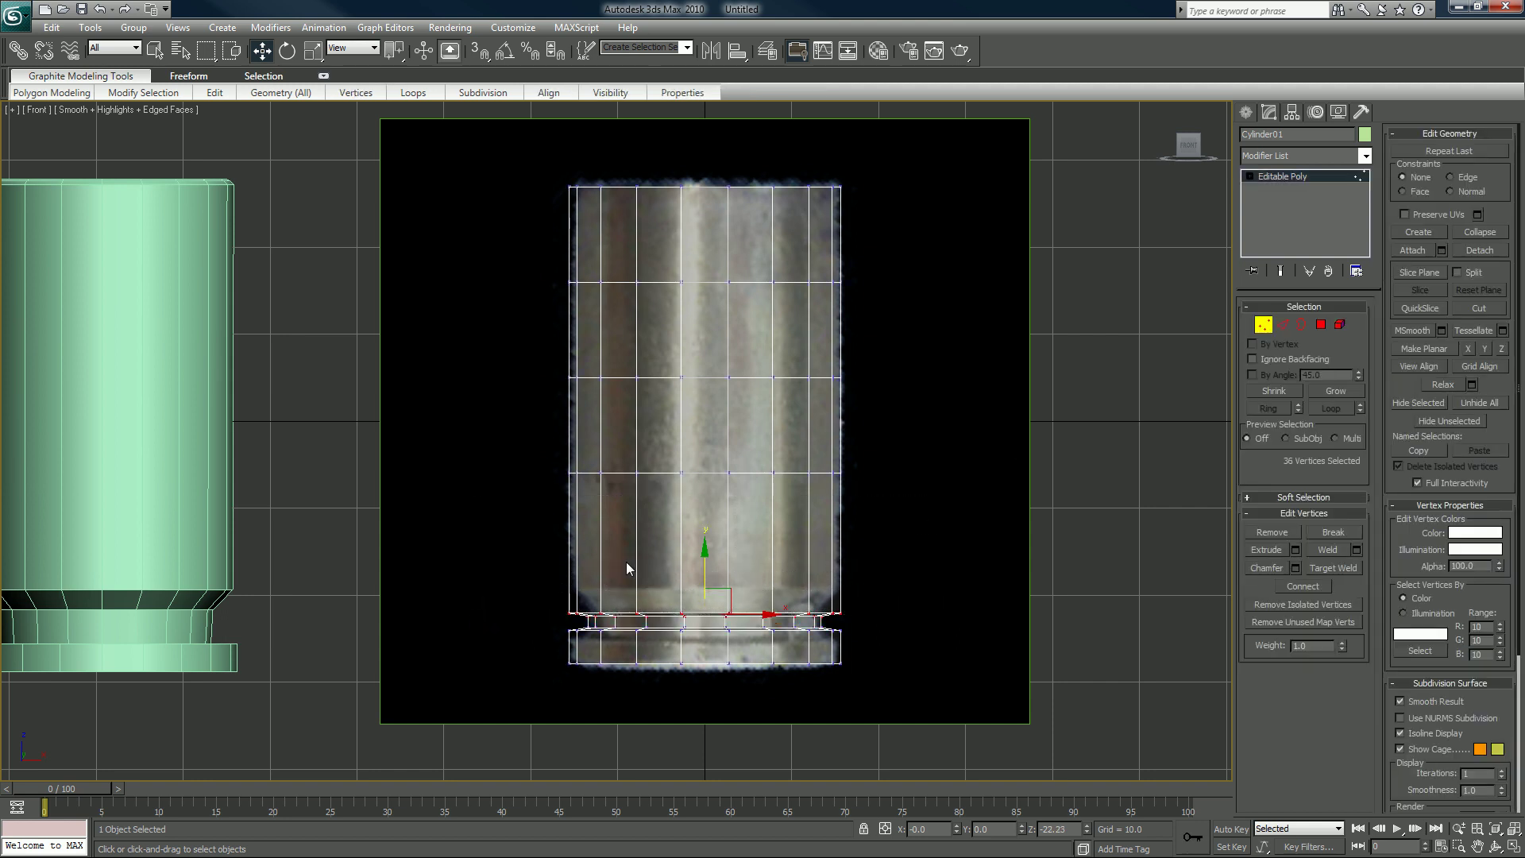
- Raise the lower vertex ring and nudge the two groove rings down so the casing tapers into the groove
{"action": "left_click_drag", "start_coordinate": [705, 554], "coordinate": [706, 534]}
{"action": "scroll", "coordinate": [700, 469], "scroll_direction": "up", "scroll_amount": 8}
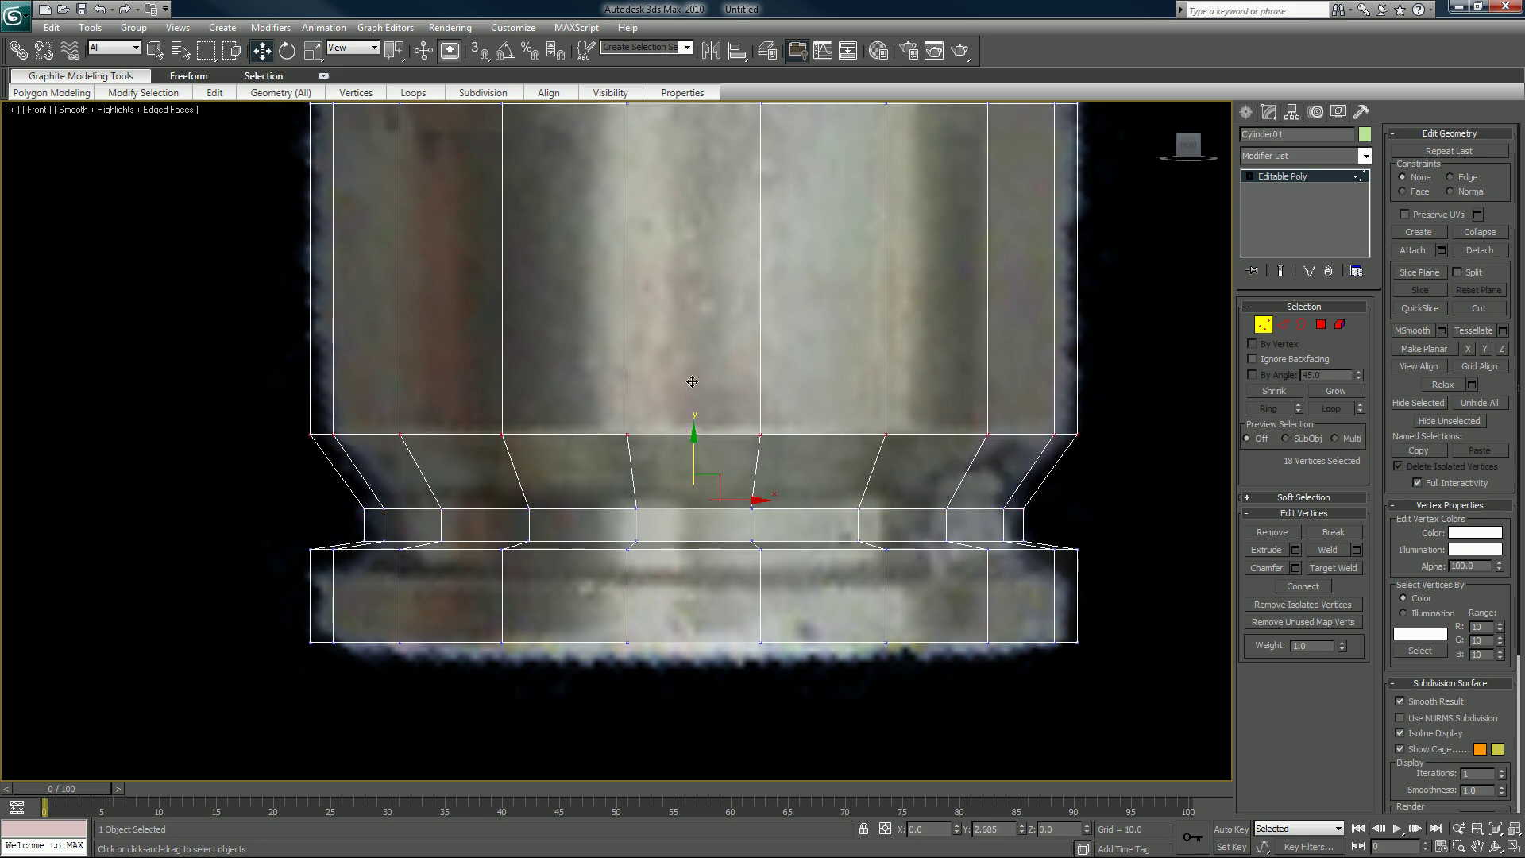
{"action": "scroll", "coordinate": [741, 455], "scroll_direction": "down", "scroll_amount": 2}
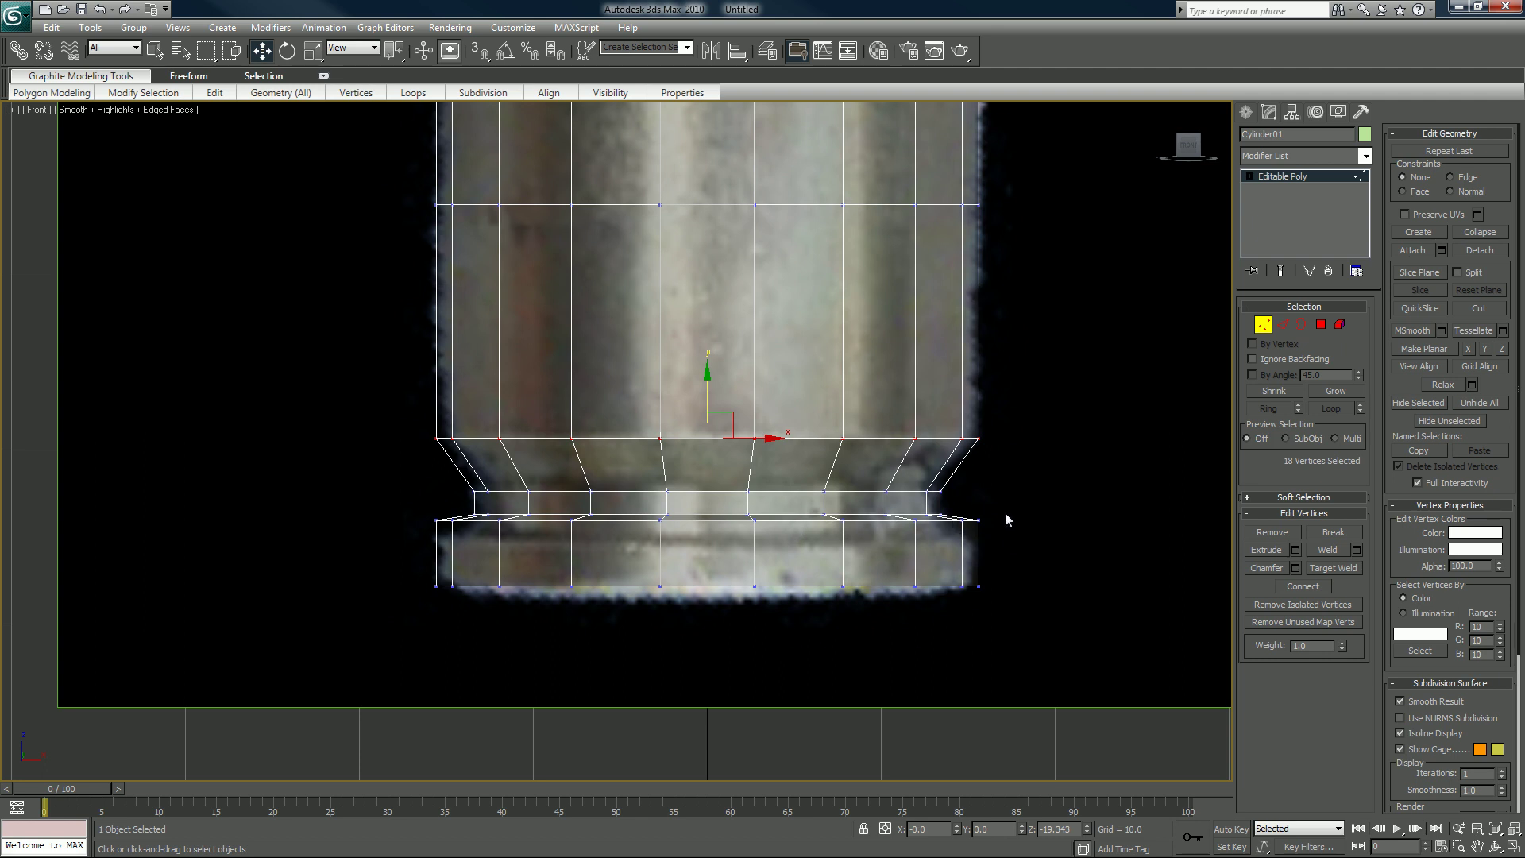
{"action": "left_click_drag", "start_coordinate": [1004, 505], "coordinate": [394, 550]}
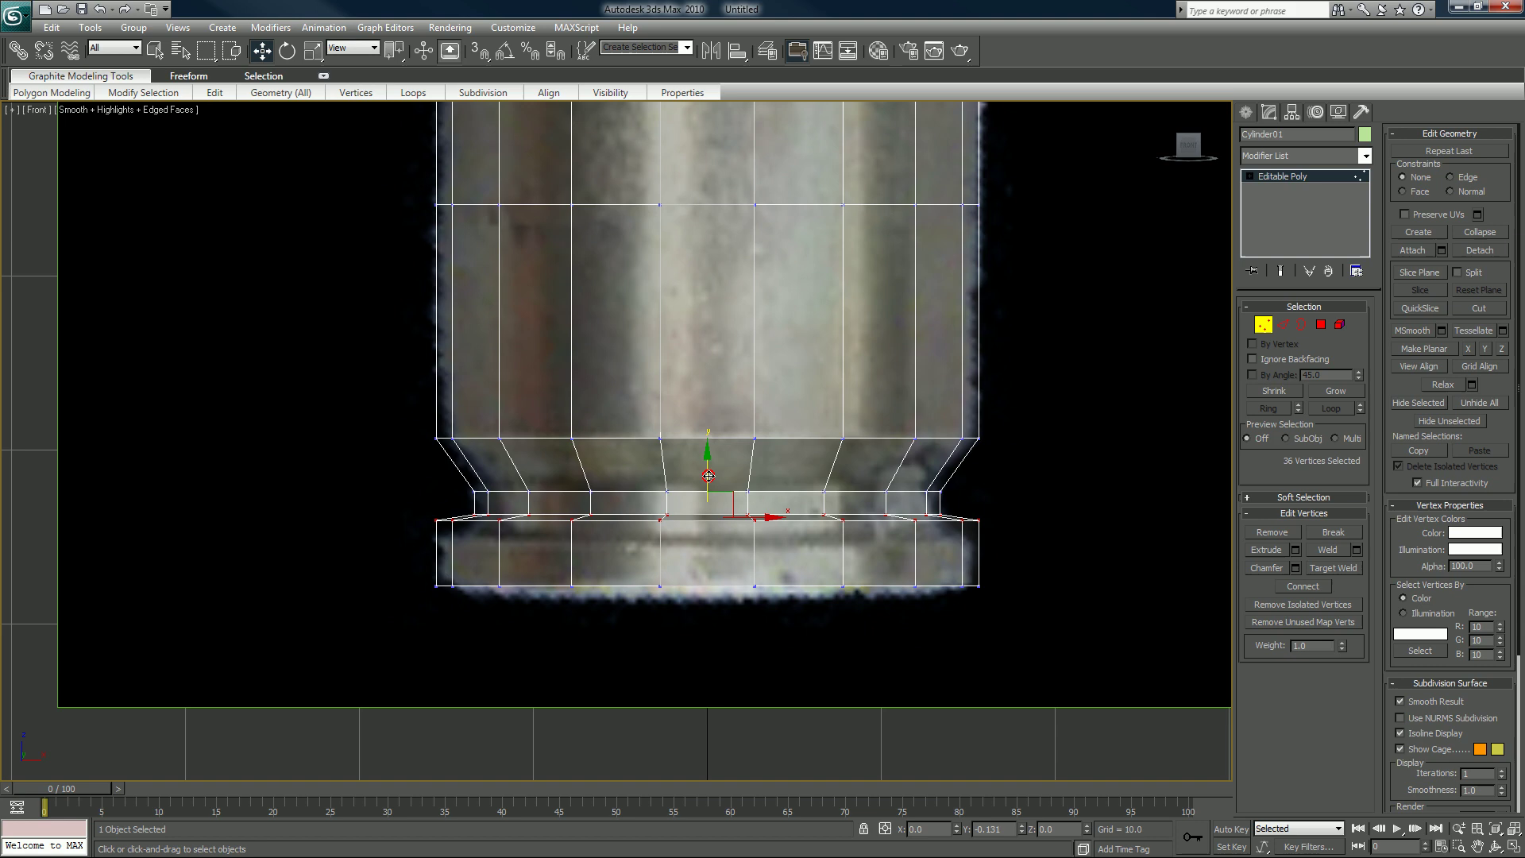
{"action": "left_click_drag", "start_coordinate": [708, 470], "coordinate": [709, 477]}
{"action": "scroll", "coordinate": [692, 504], "scroll_direction": "down", "scroll_amount": 3}
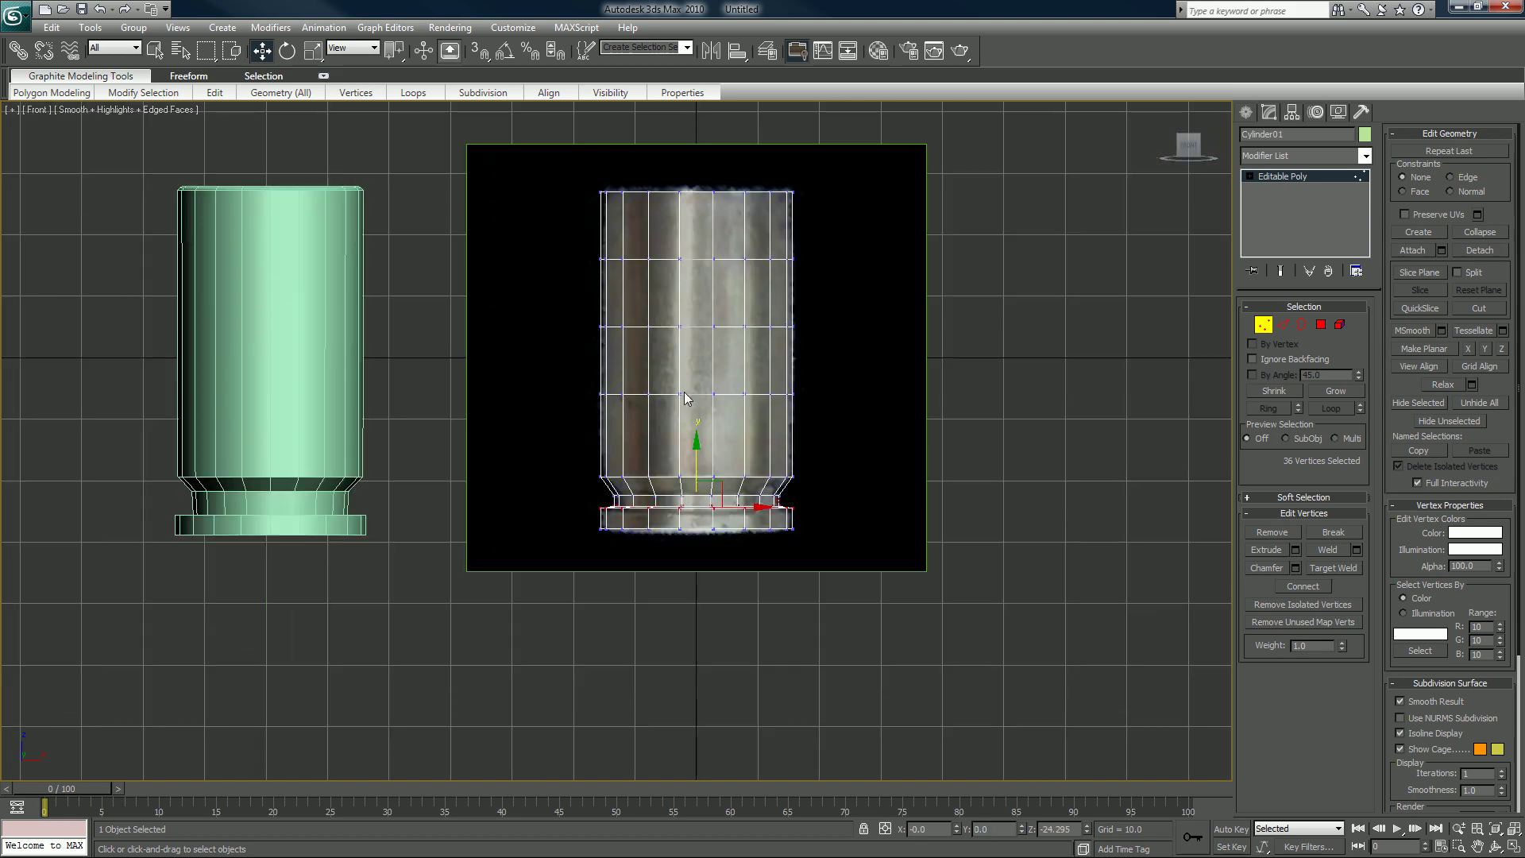
{"action": "scroll", "coordinate": [685, 539], "scroll_direction": "up", "scroll_amount": 1}
{"action": "middle_click_drag", "start_coordinate": [685, 538], "coordinate": [692, 554]}
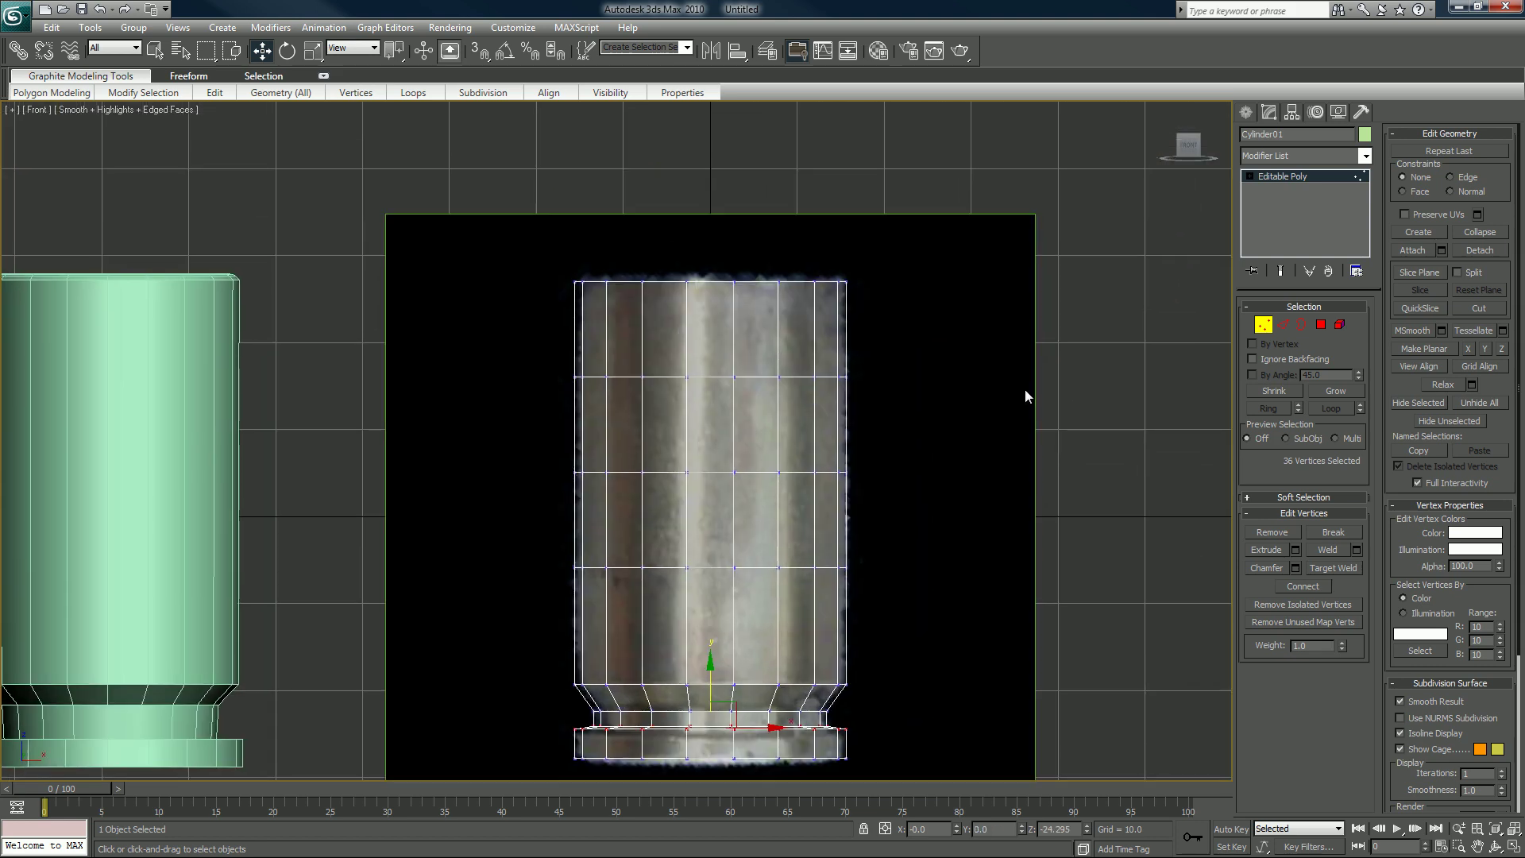
- Select the three middle vertex rings and scale them closer together vertically
{"action": "left_click_drag", "start_coordinate": [940, 351], "coordinate": [523, 609]}
{"action": "key", "text": "e"}
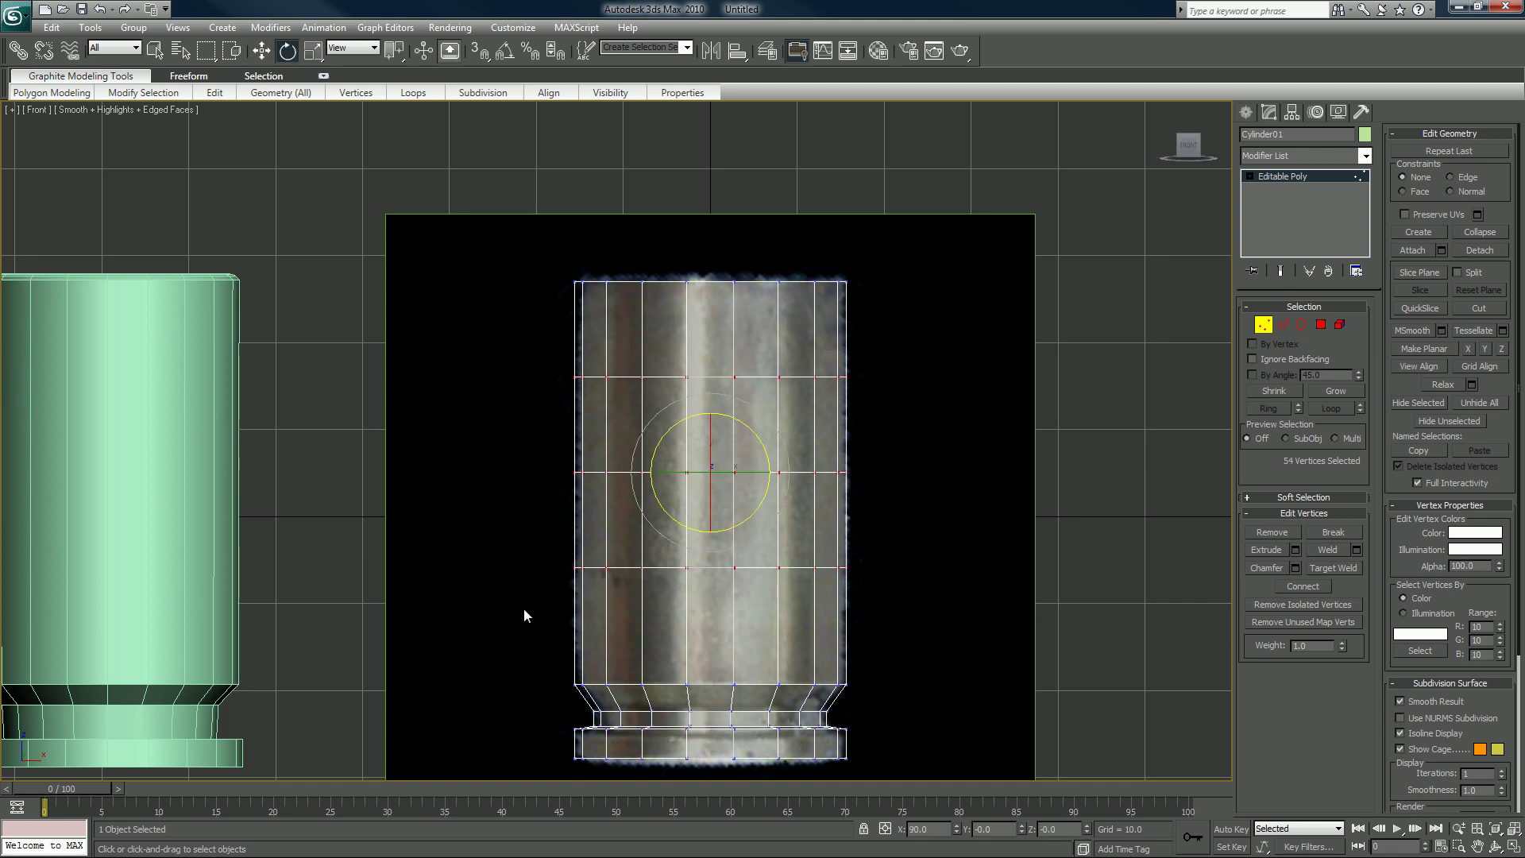
{"action": "key", "text": "r"}
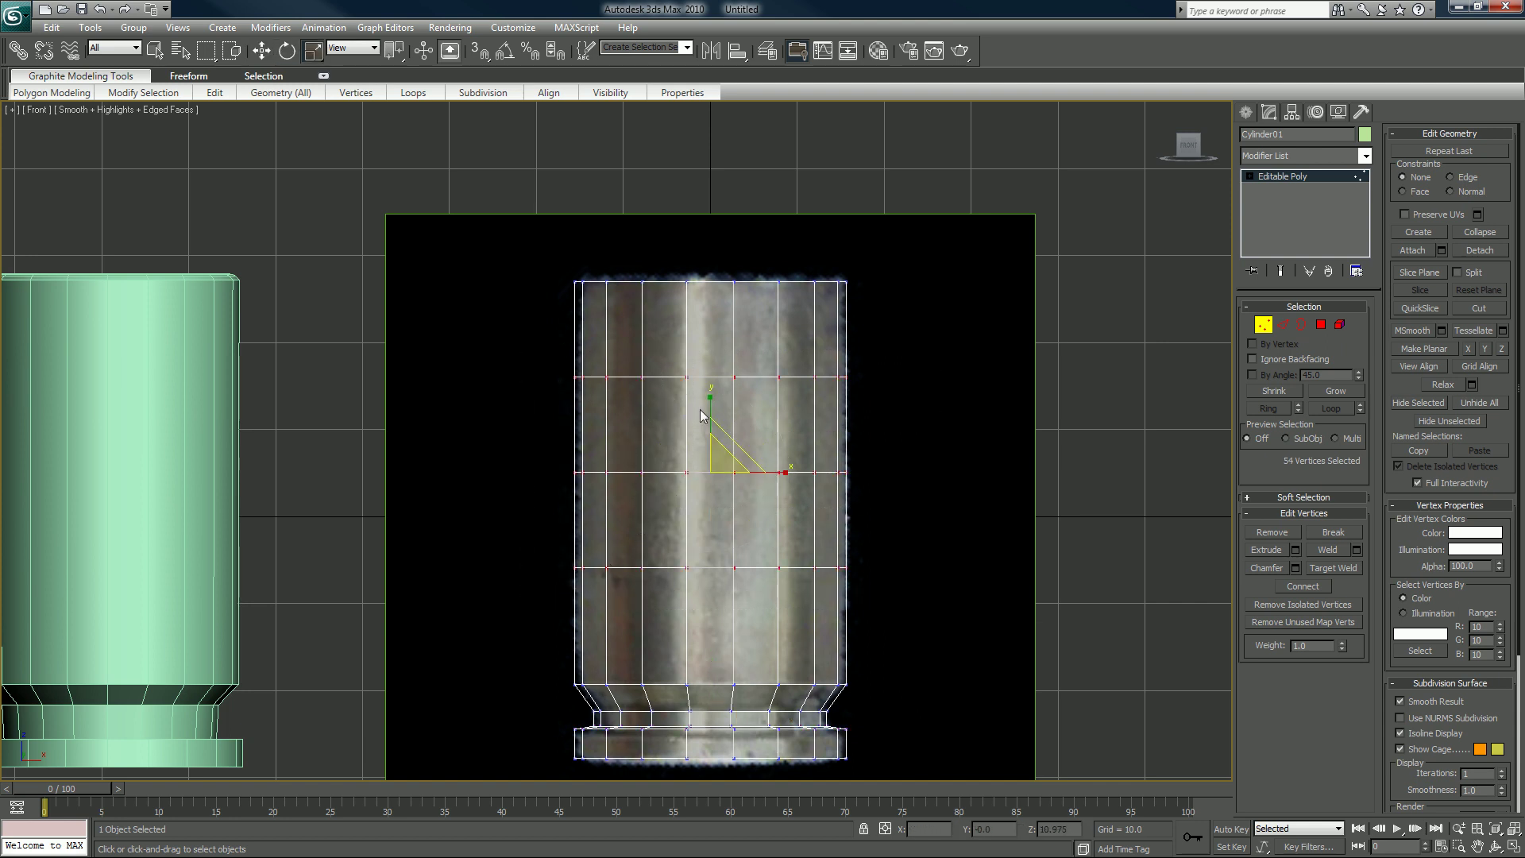
{"action": "left_click_drag", "start_coordinate": [710, 414], "coordinate": [683, 718]}
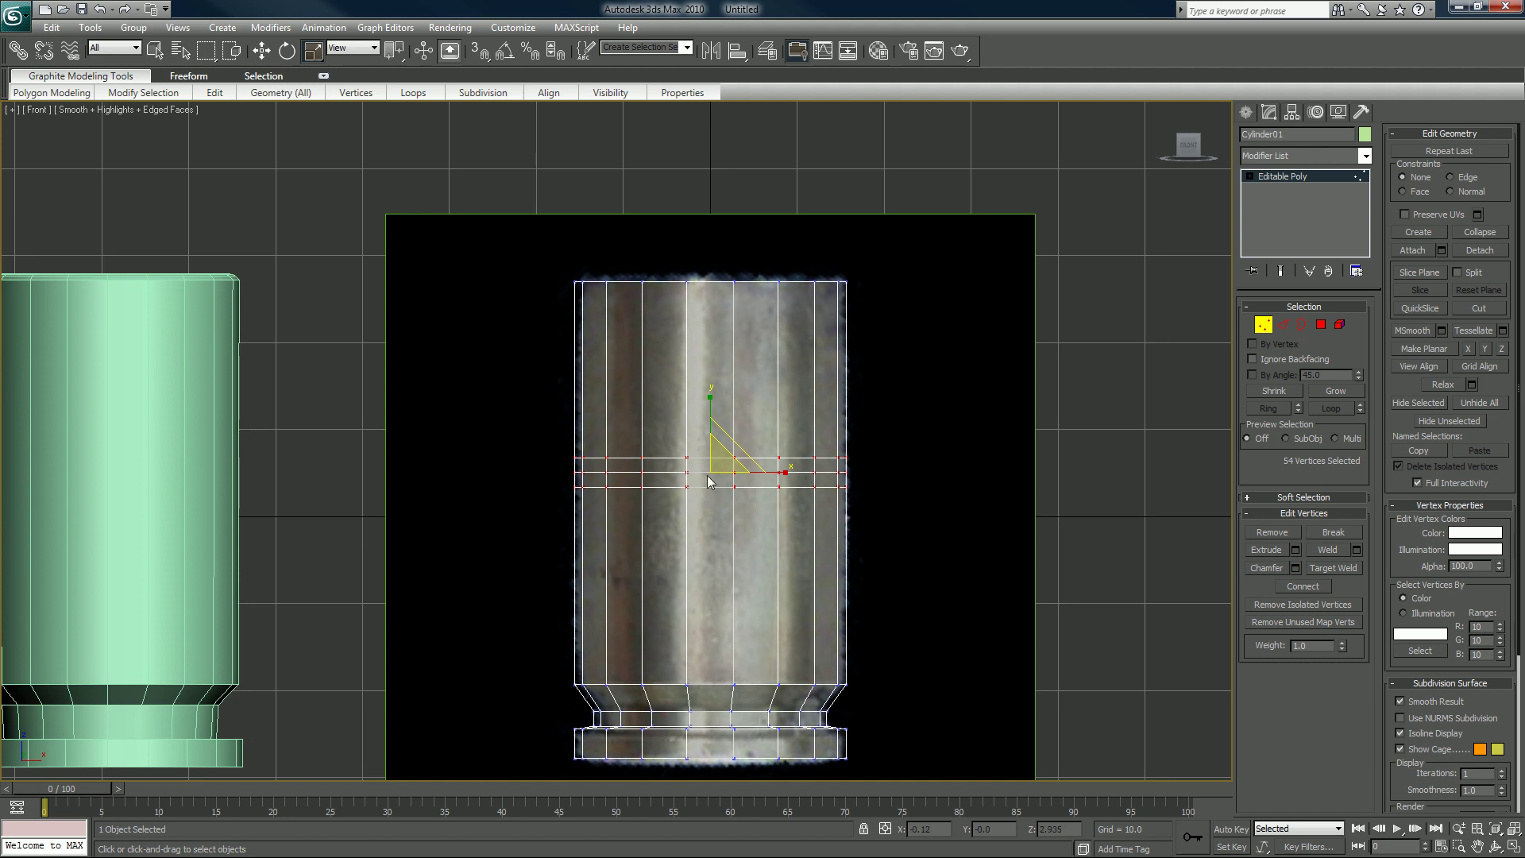
- Move the three rings back to mid-body, spread them apart, then keep only the middle ring selected in four views
{"action": "key", "text": "w"}
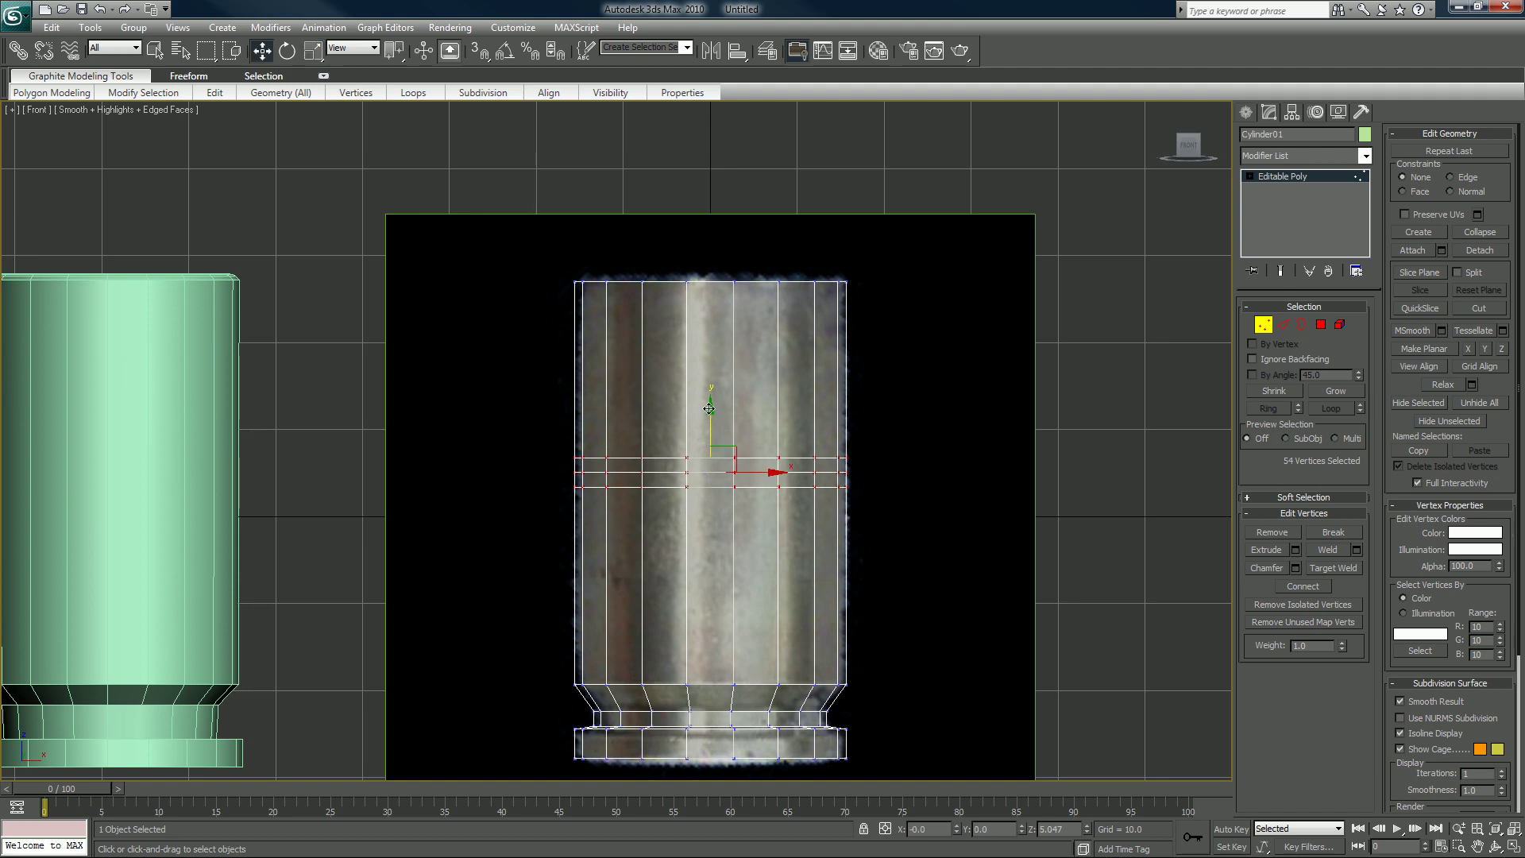
{"action": "left_click_drag", "start_coordinate": [711, 425], "coordinate": [710, 261]}
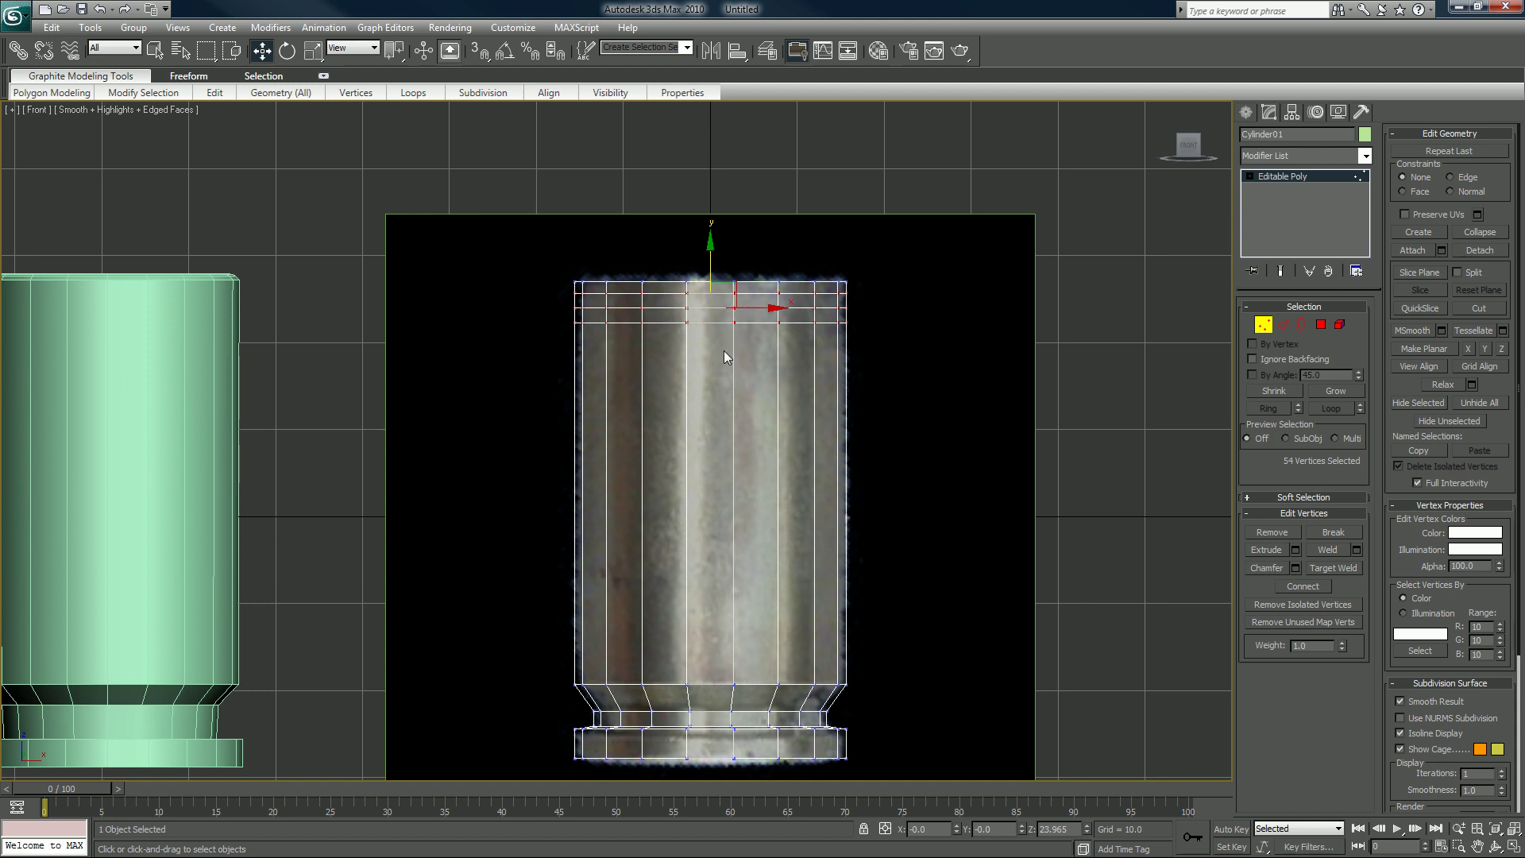
{"action": "left_click_drag", "start_coordinate": [706, 263], "coordinate": [739, 151]}
{"action": "key", "text": "r"}
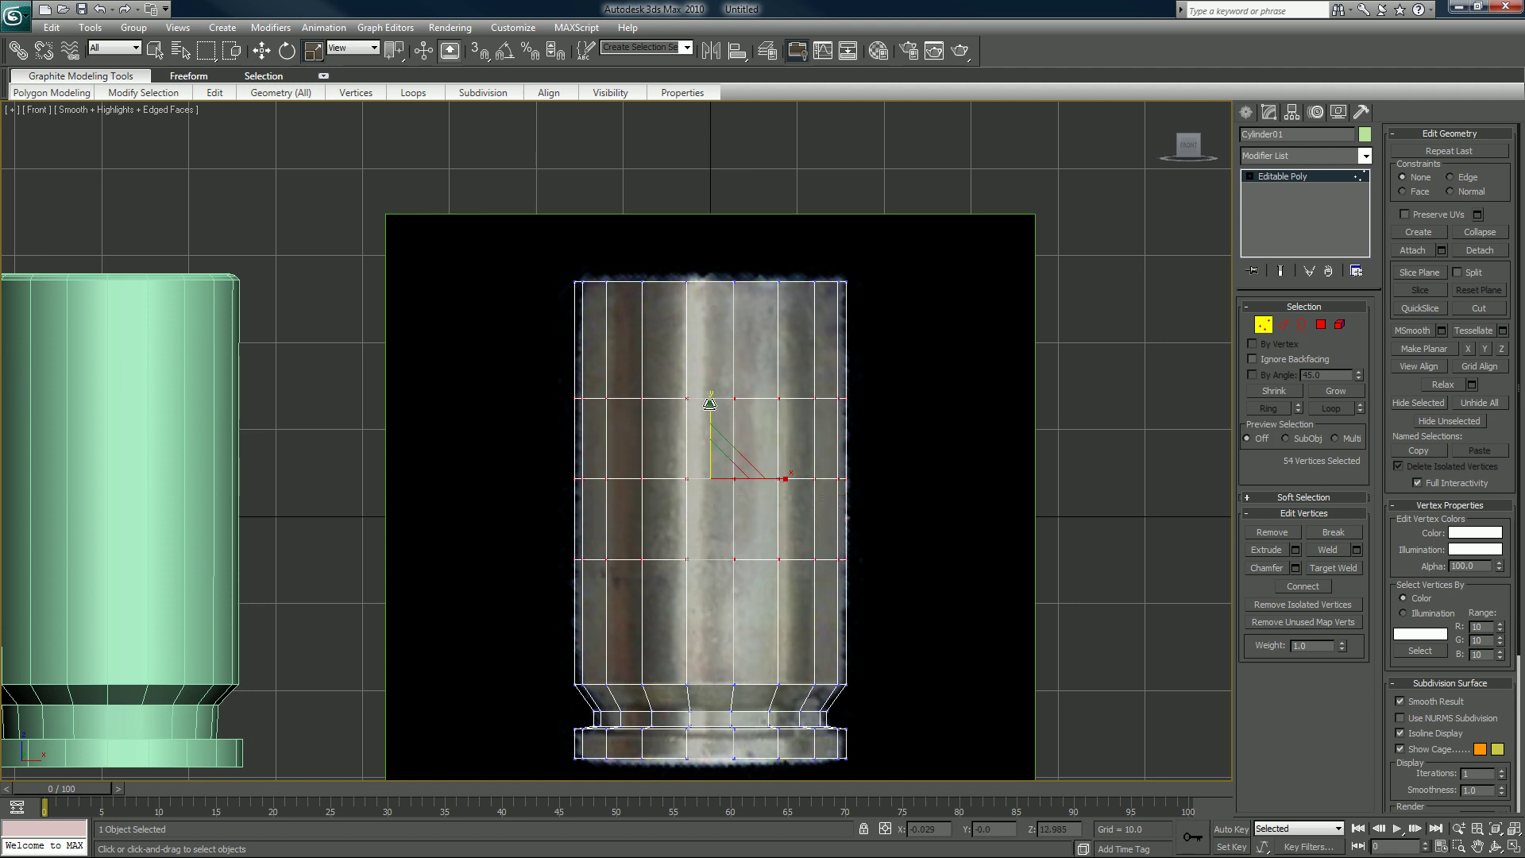
{"action": "left_click_drag", "start_coordinate": [710, 409], "coordinate": [711, 345]}
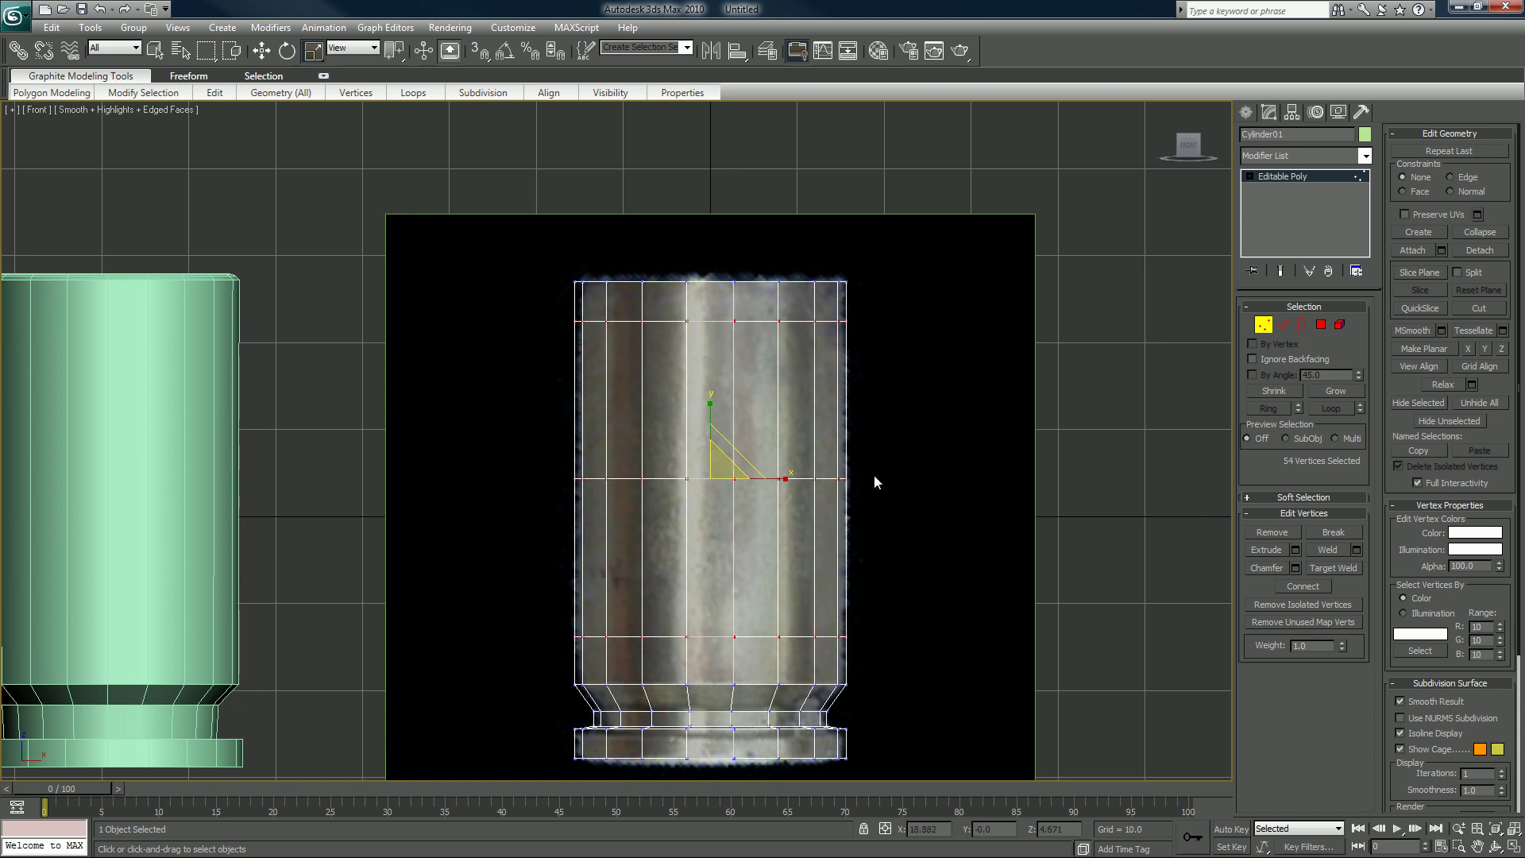
{"action": "left_click_drag", "start_coordinate": [877, 454], "coordinate": [511, 538]}
{"action": "key", "text": "alt+w"}
- Narrow the selected vertex ring slightly in a maximized perspective view
{"action": "middle_click_drag", "start_coordinate": [890, 648], "coordinate": [913, 670], "text": "alt"}
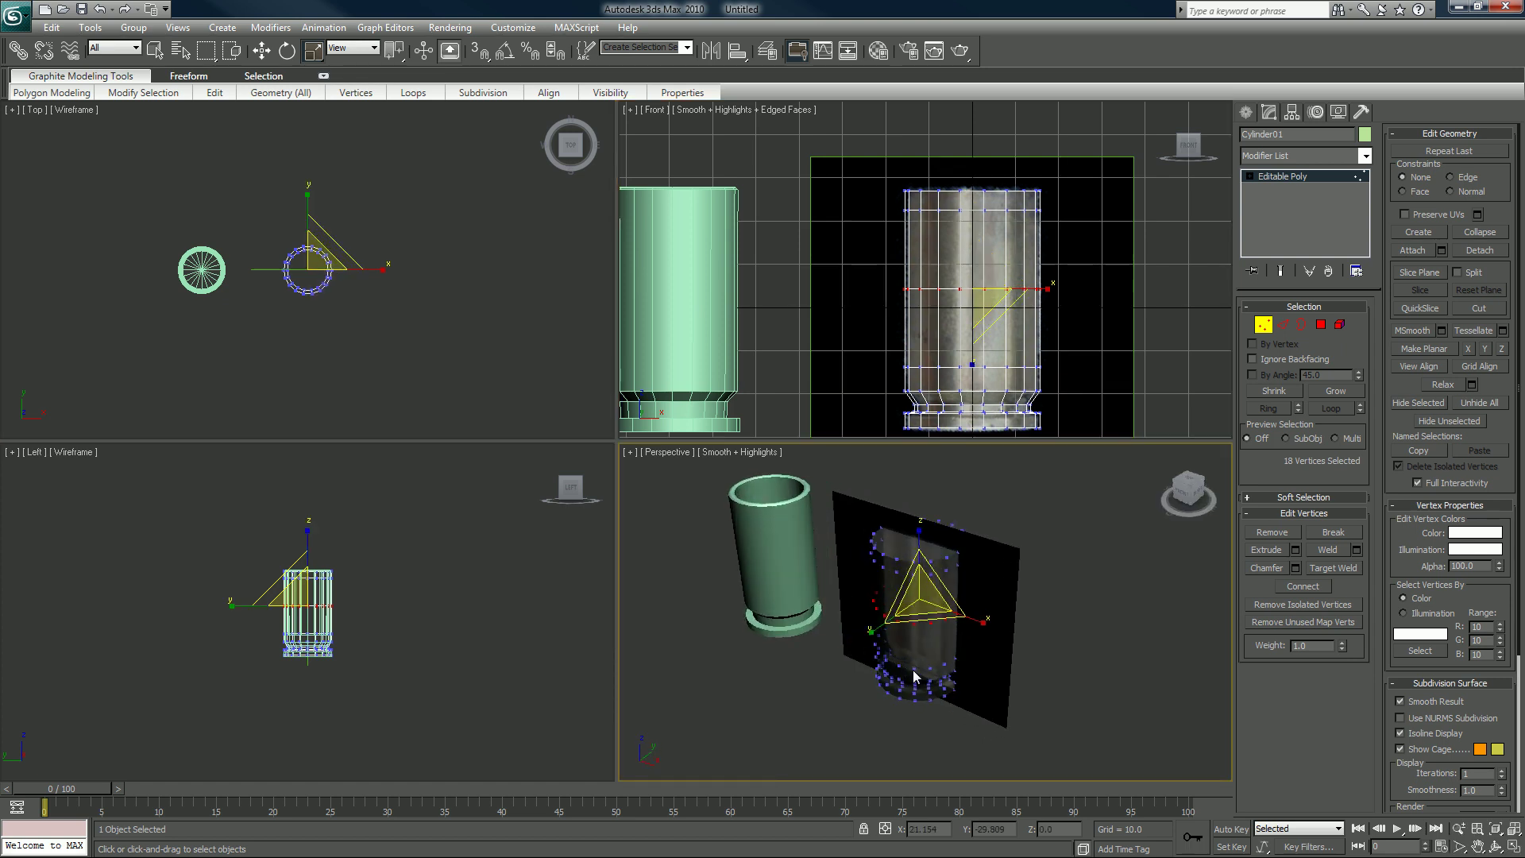
{"action": "key", "text": "alt+w"}
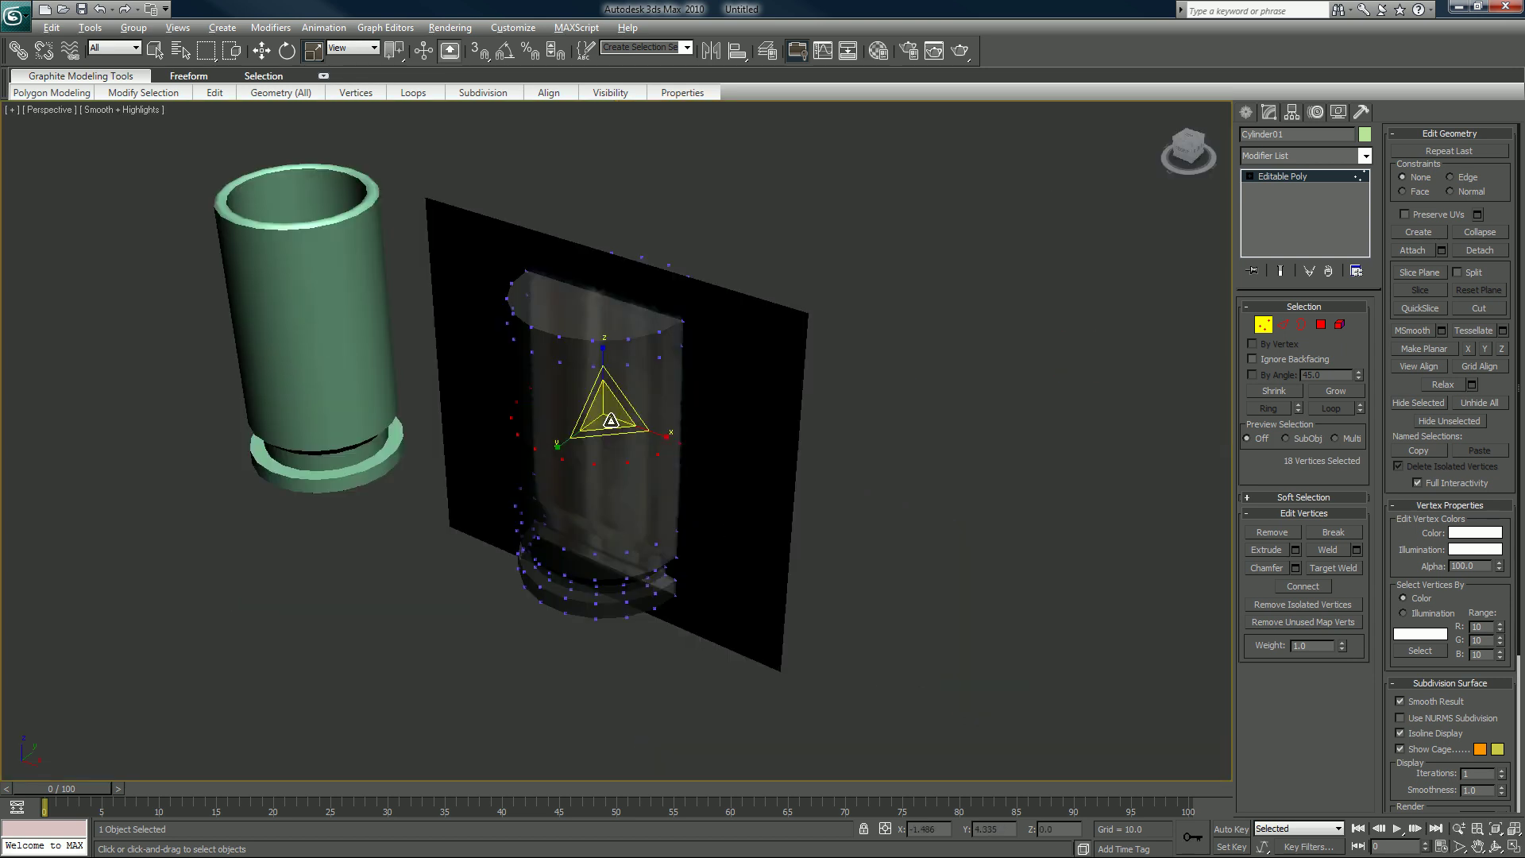
{"action": "left_click_drag", "start_coordinate": [612, 421], "coordinate": [618, 432]}
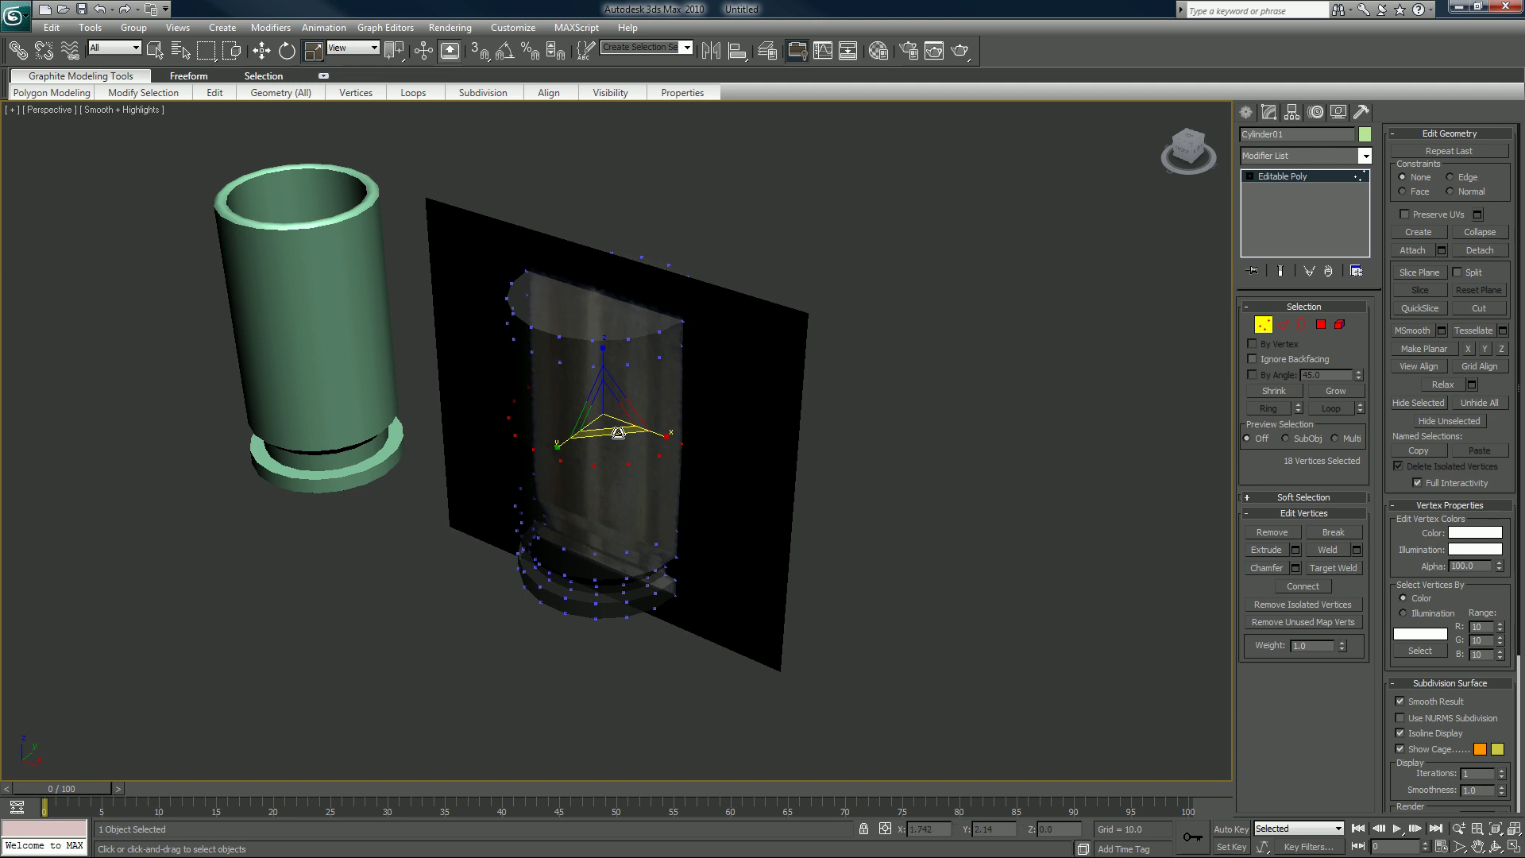
{"action": "key", "text": "alt+w"}
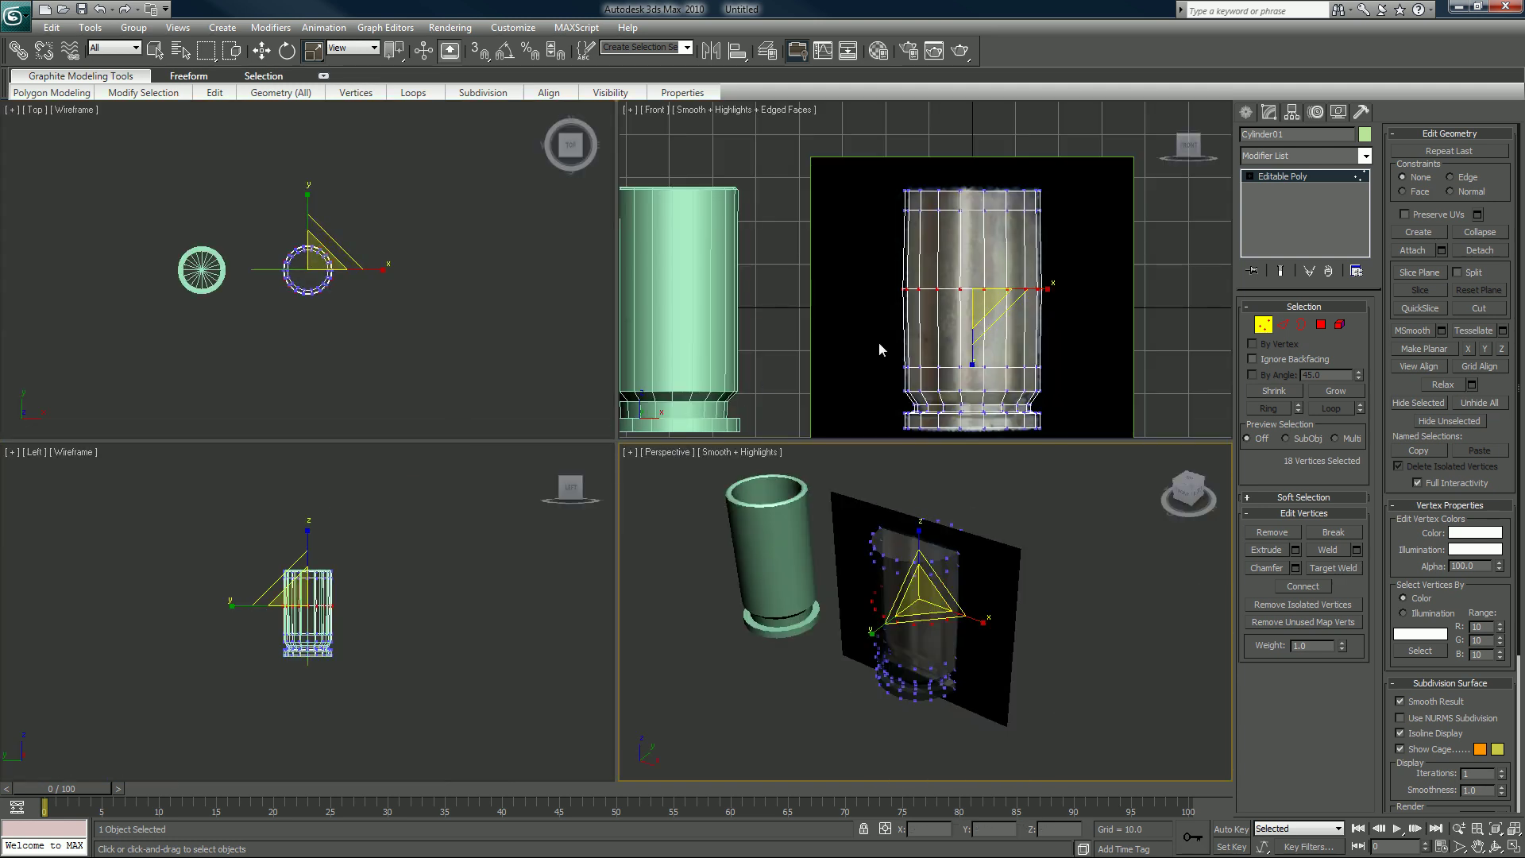
- Select the lower vertex ring in Front view and scale it outward to about 105% in Top view
{"action": "right_click", "coordinate": [920, 310]}
{"action": "middle_click_drag", "start_coordinate": [919, 310], "coordinate": [912, 278]}
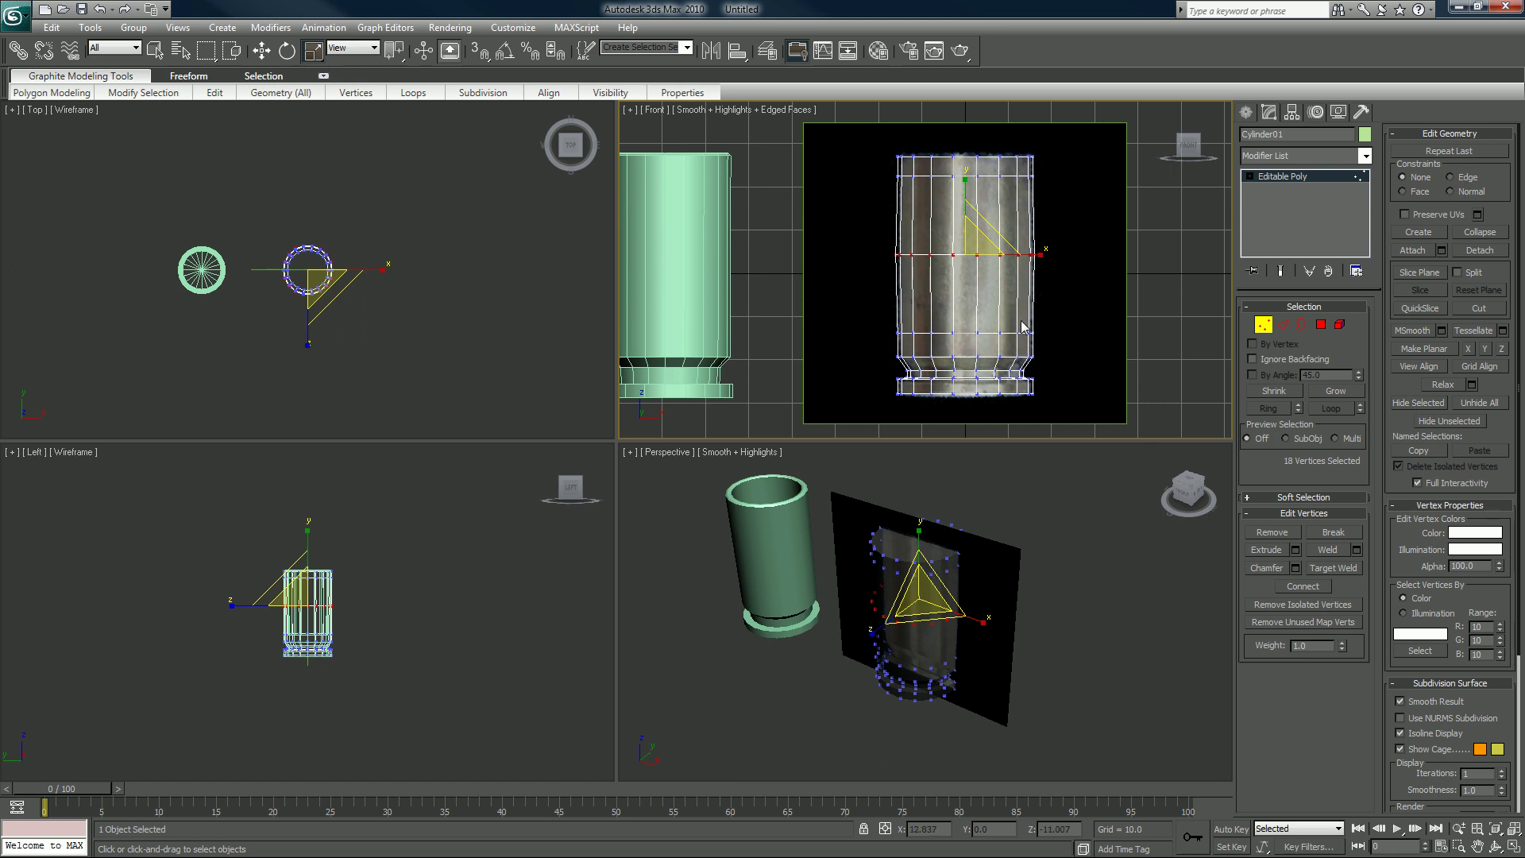
{"action": "left_click_drag", "start_coordinate": [1045, 316], "coordinate": [871, 340]}
{"action": "scroll", "coordinate": [304, 335], "scroll_direction": "up", "scroll_amount": 3}
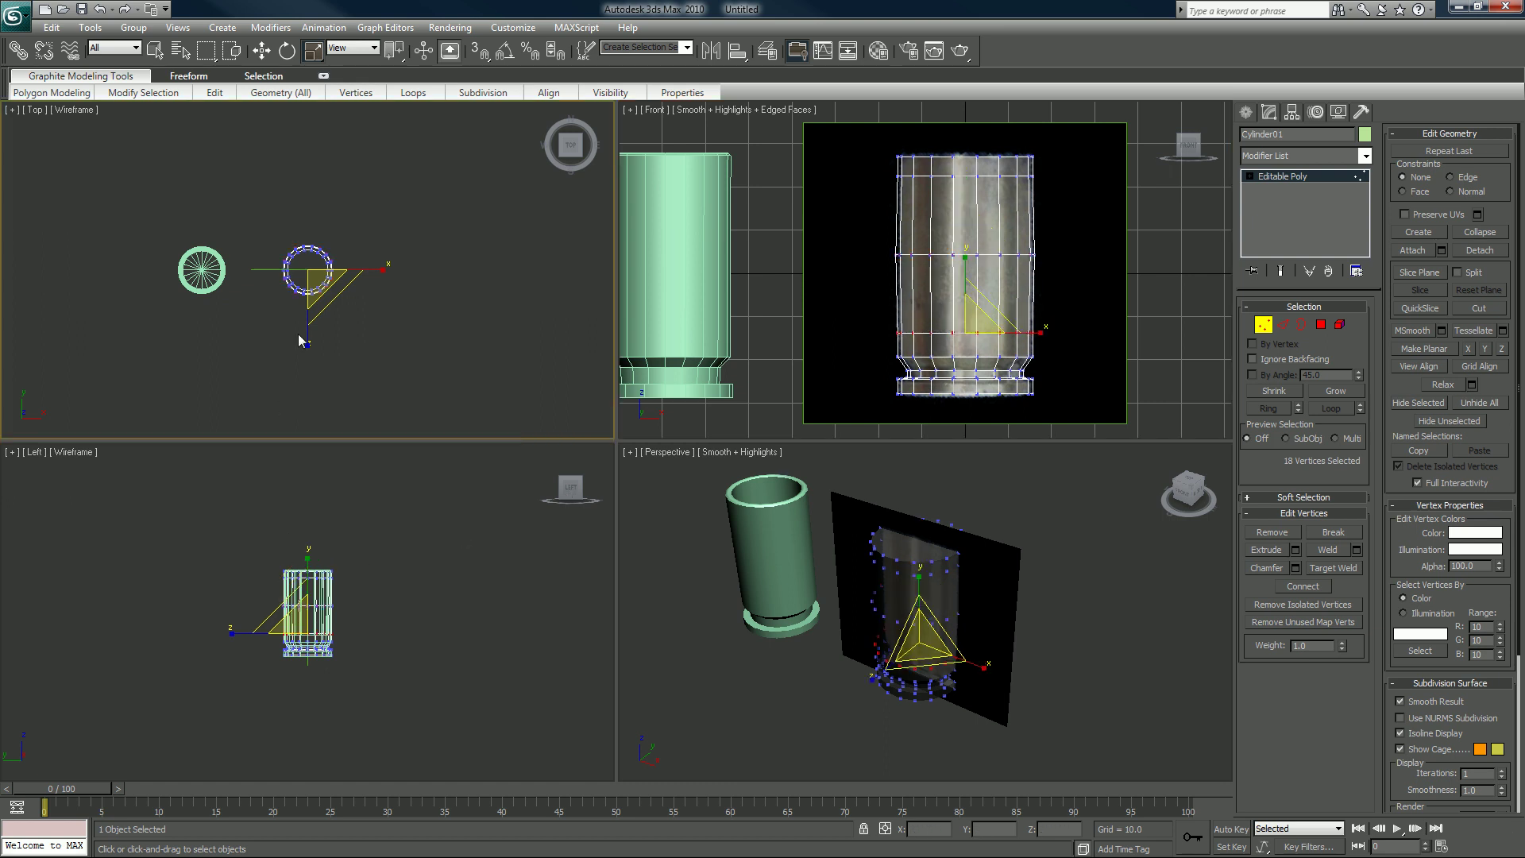
{"action": "scroll", "coordinate": [293, 341], "scroll_direction": "up", "scroll_amount": 1}
{"action": "middle_click_drag", "start_coordinate": [294, 340], "coordinate": [323, 347]}
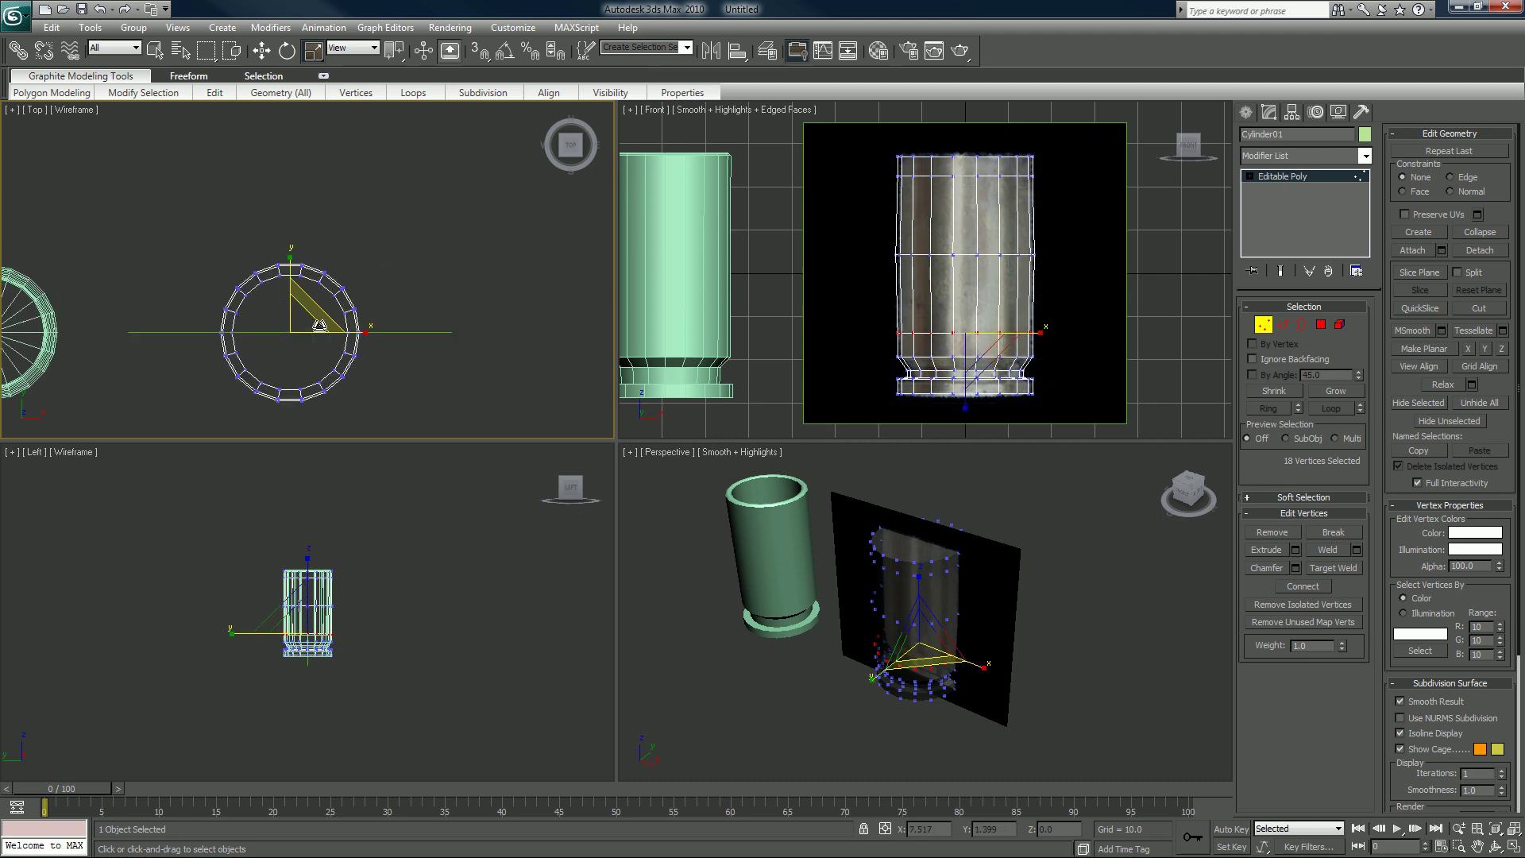
{"action": "left_click_drag", "start_coordinate": [318, 324], "coordinate": [321, 318]}
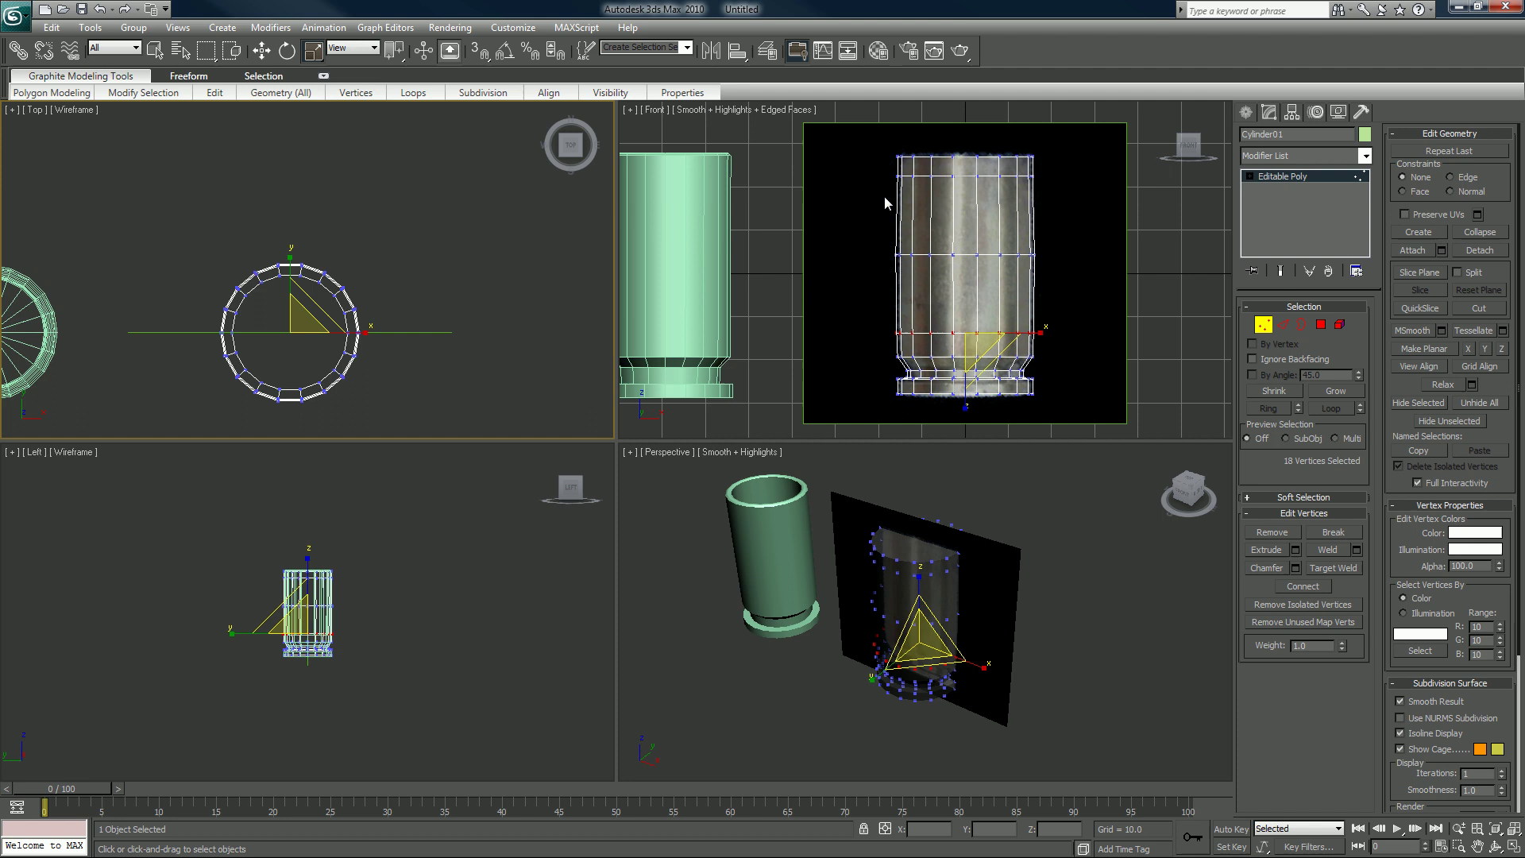
{"action": "scroll", "coordinate": [895, 323], "scroll_direction": "up", "scroll_amount": 4}
{"action": "middle_click_drag", "start_coordinate": [895, 323], "coordinate": [866, 291]}
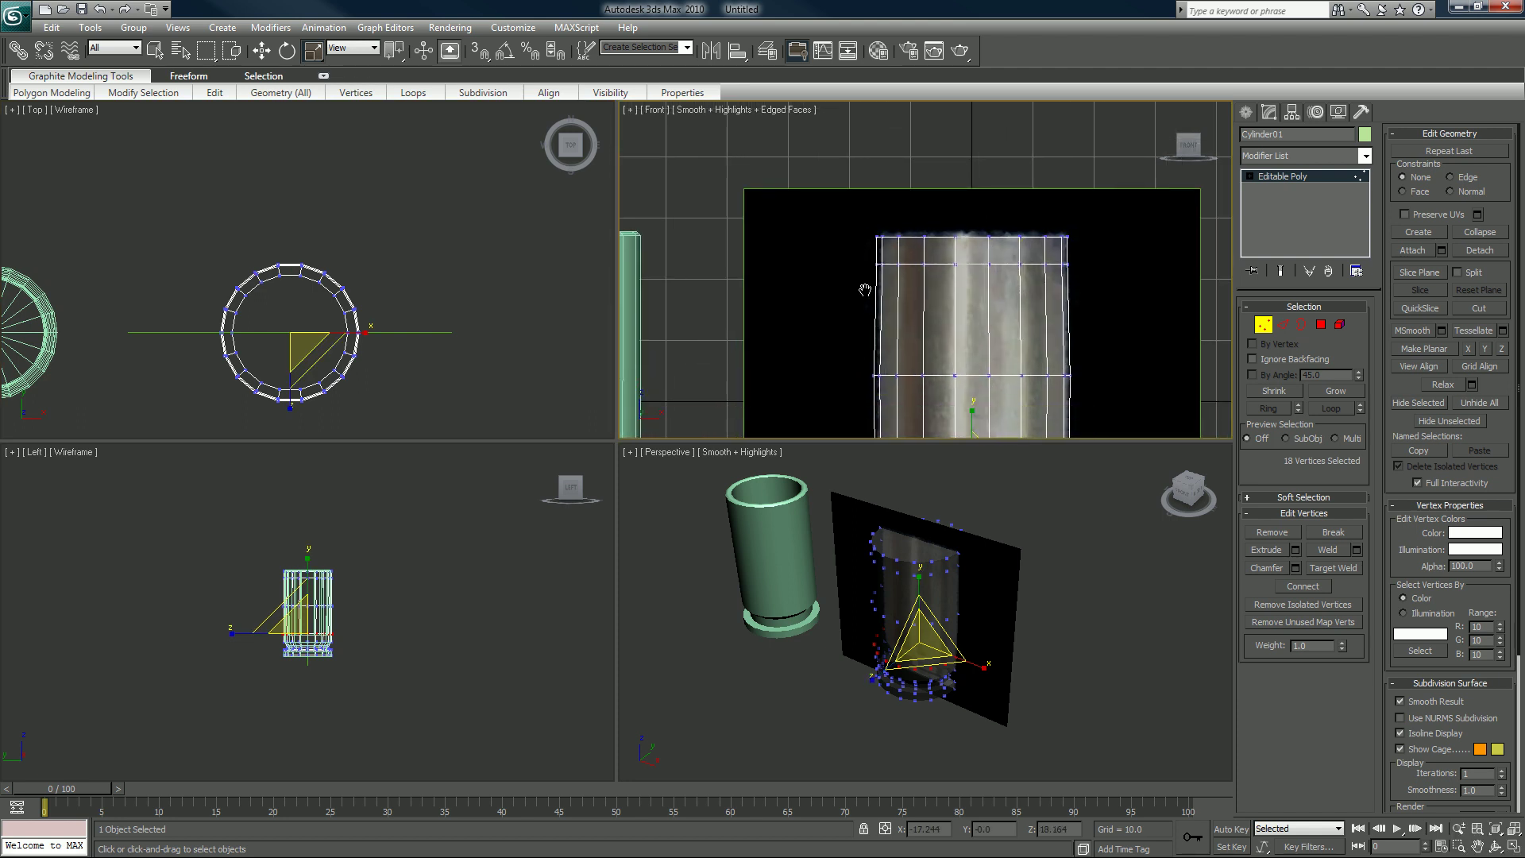
- Raise the second vertex row from the top close to the top edge in the maximized Front view
{"action": "key", "text": "alt+w"}
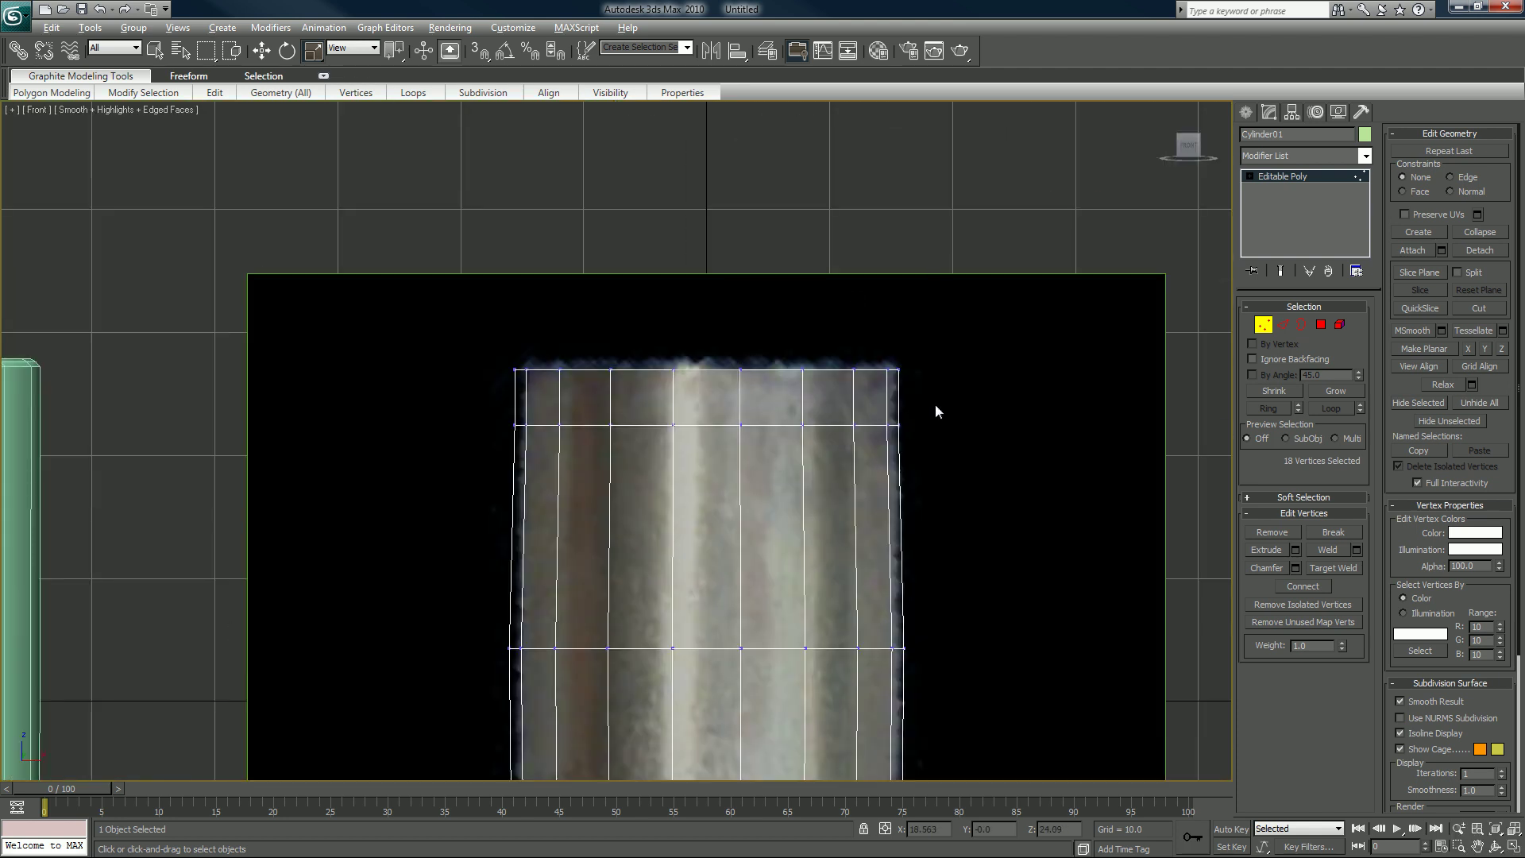
{"action": "left_click_drag", "start_coordinate": [936, 403], "coordinate": [454, 464]}
{"action": "key", "text": "w"}
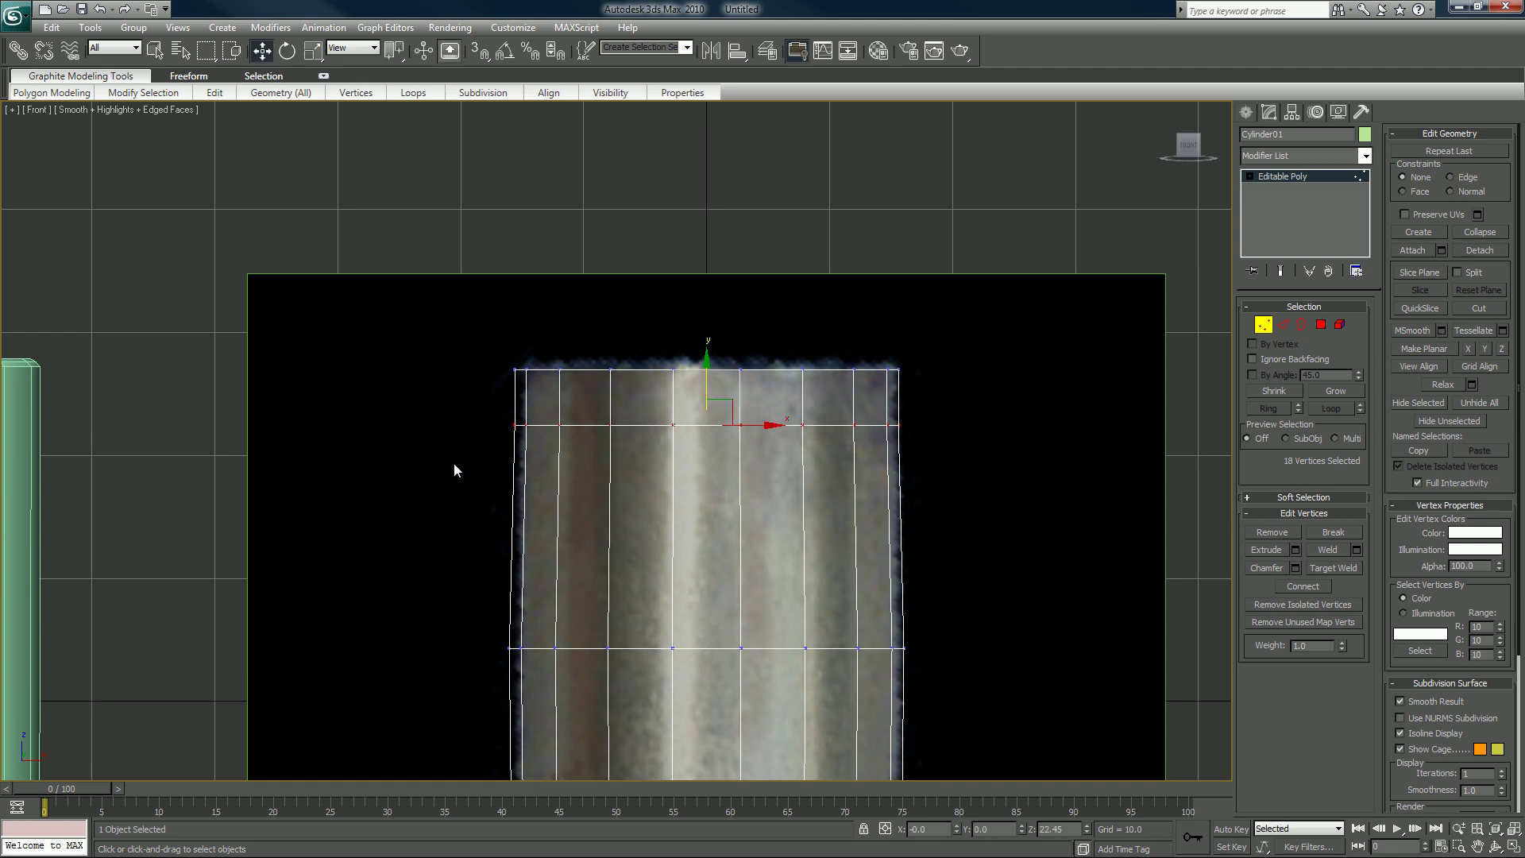
{"action": "left_click_drag", "start_coordinate": [708, 378], "coordinate": [709, 334]}
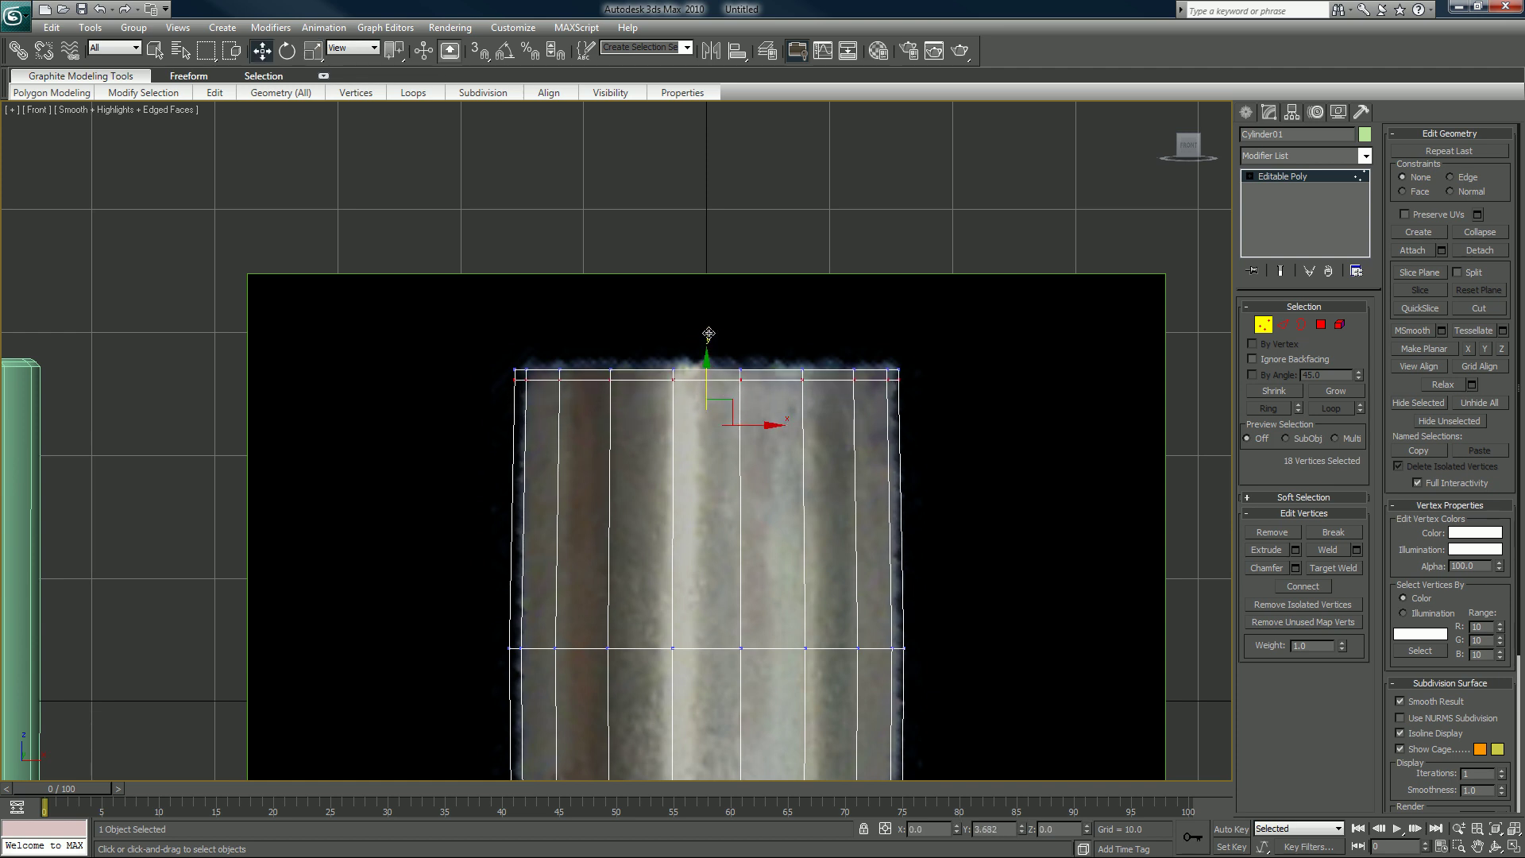
- Scale the top vertex row inward to 98% to round the rim
{"action": "left_click_drag", "start_coordinate": [976, 312], "coordinate": [486, 379]}
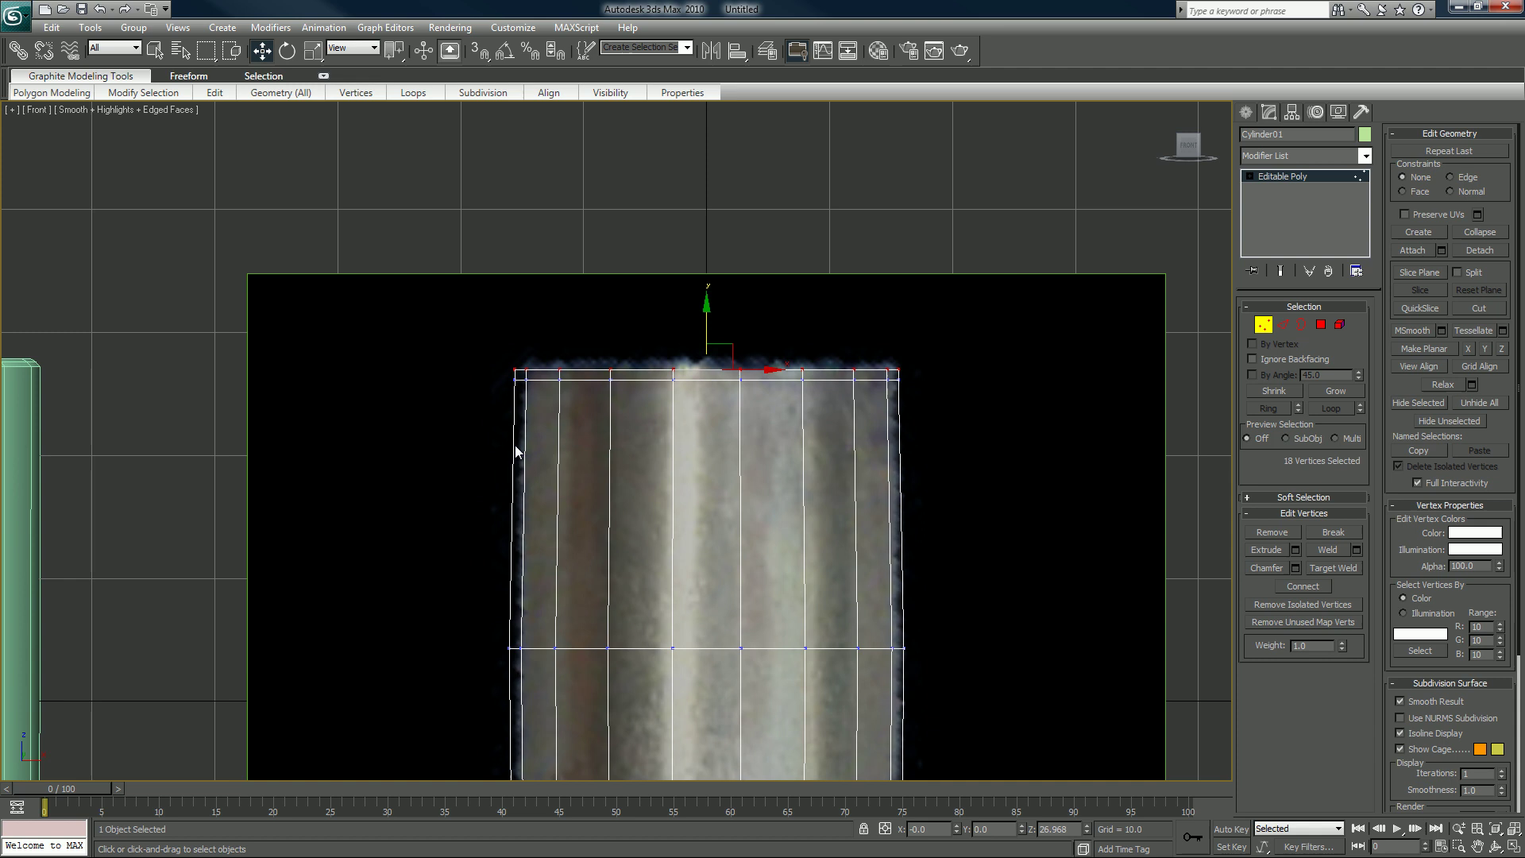
{"action": "key", "text": "r"}
{"action": "left_click_drag", "start_coordinate": [715, 355], "coordinate": [721, 358]}
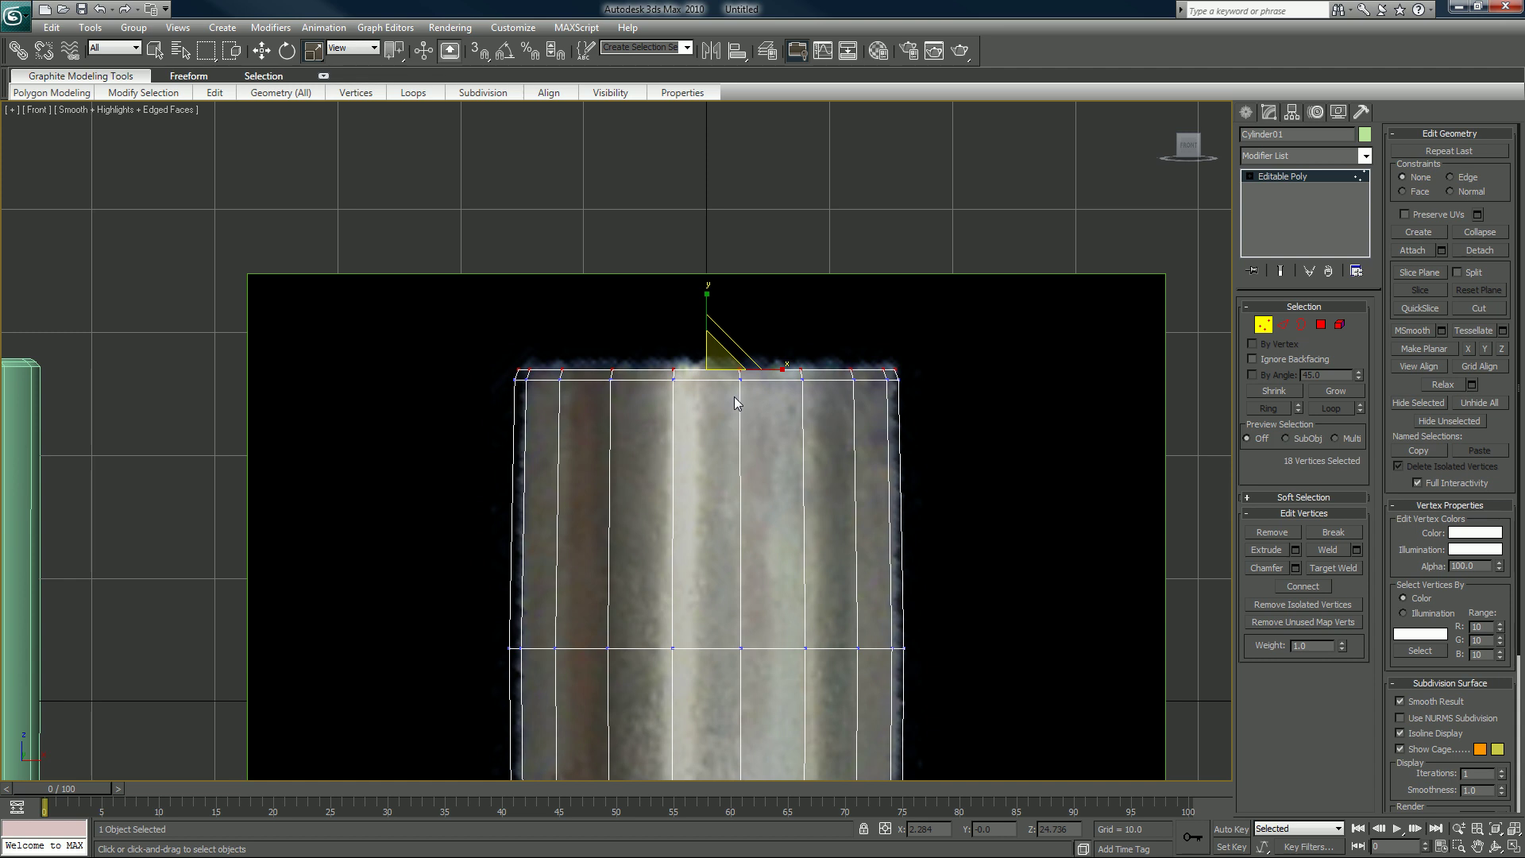
{"action": "key", "text": "alt+w"}
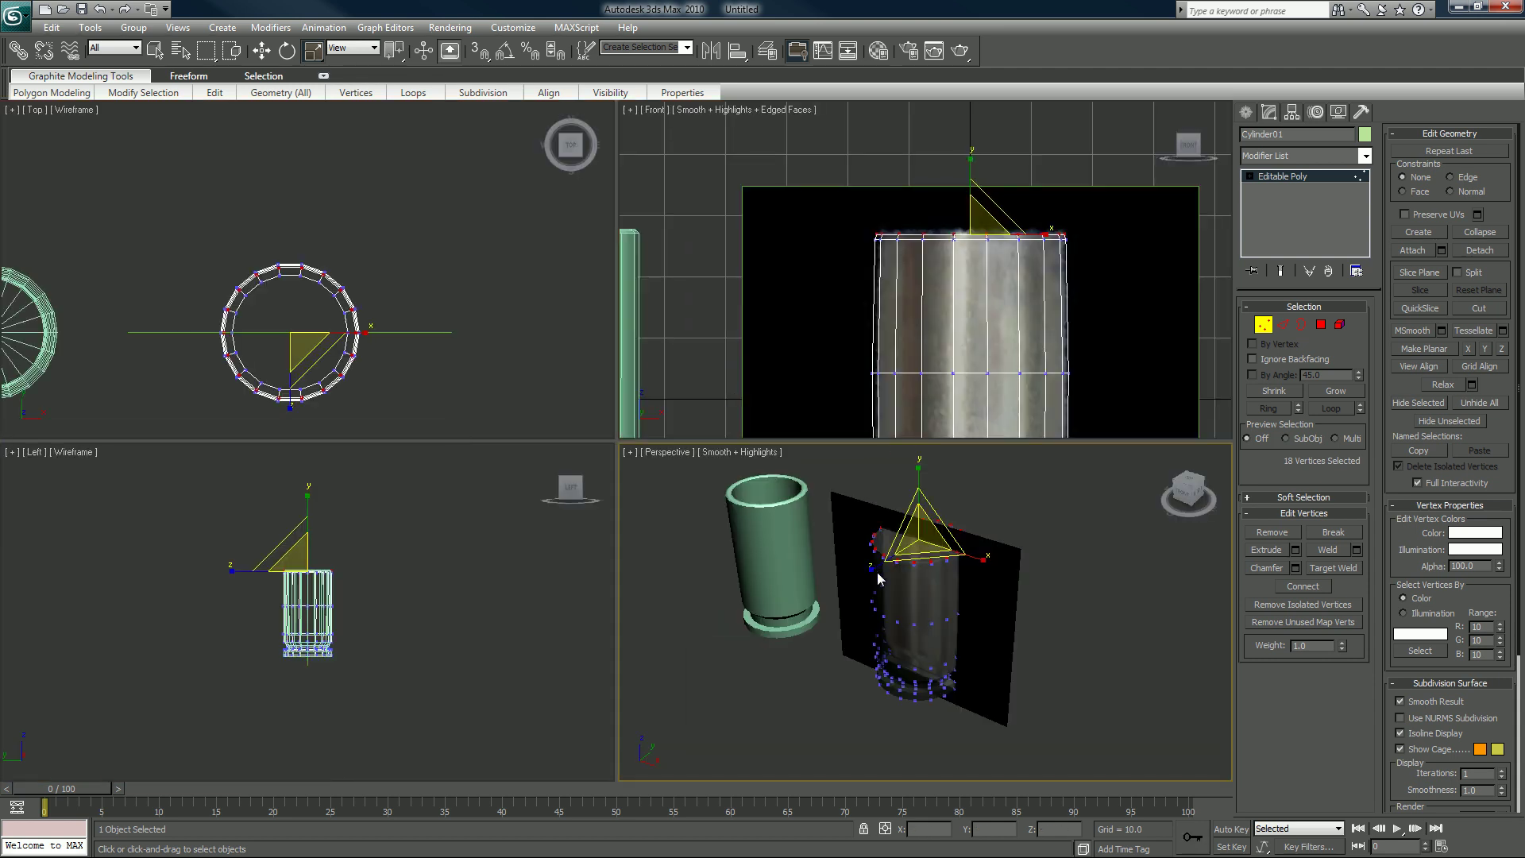
- Enter Polygon mode with edged faces and select the top cap polygon in a maximized Perspective view
{"action": "key", "text": "alt+w"}
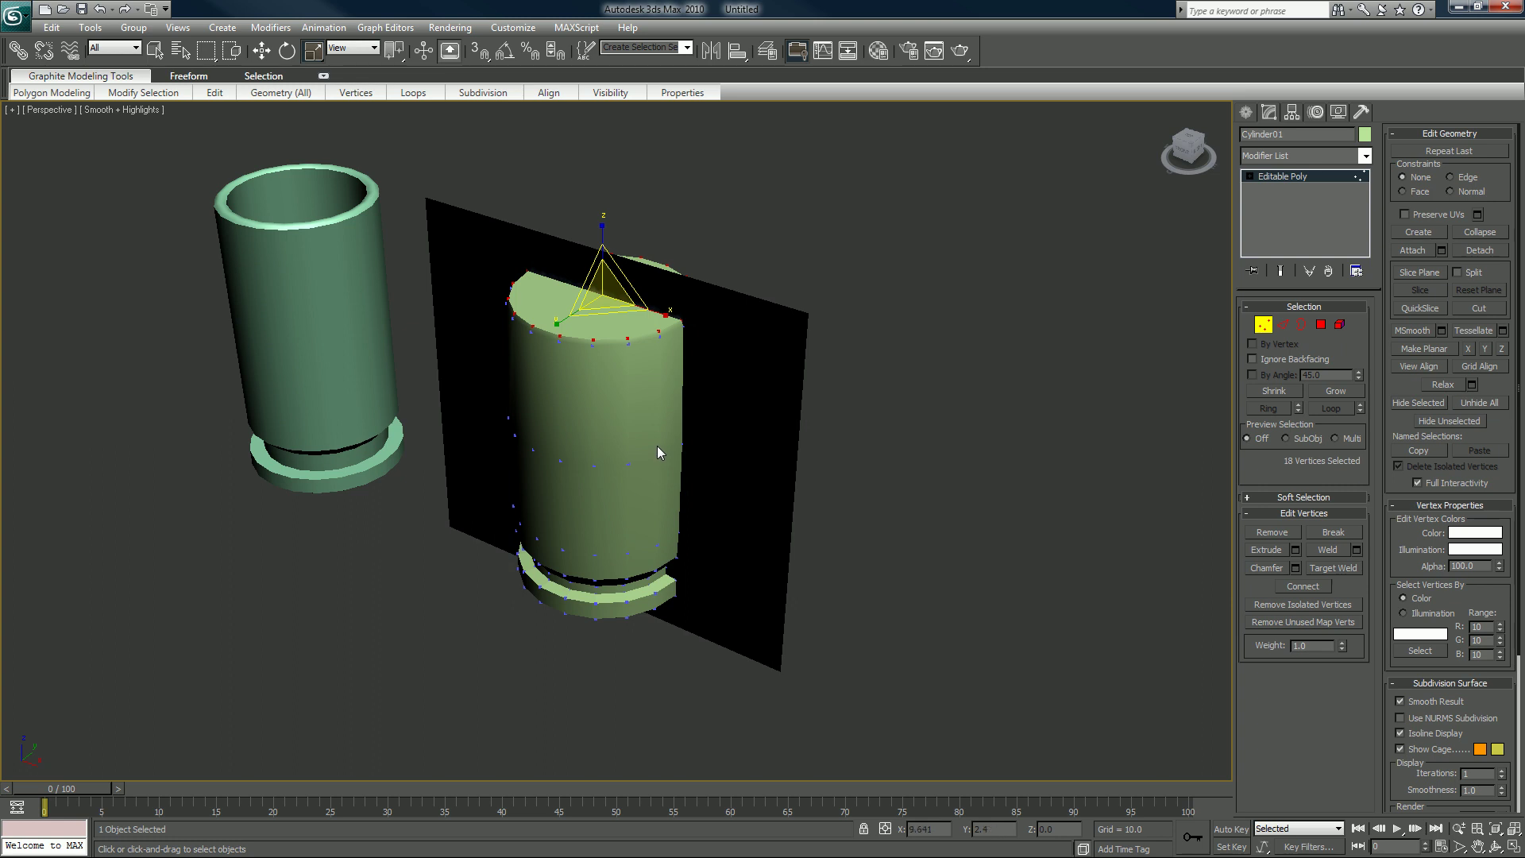
{"action": "middle_click_drag", "start_coordinate": [656, 446], "coordinate": [702, 461], "text": "alt"}
{"action": "left_click", "coordinate": [1321, 324]}
{"action": "key", "text": "F4"}
{"action": "left_click", "coordinate": [647, 377]}
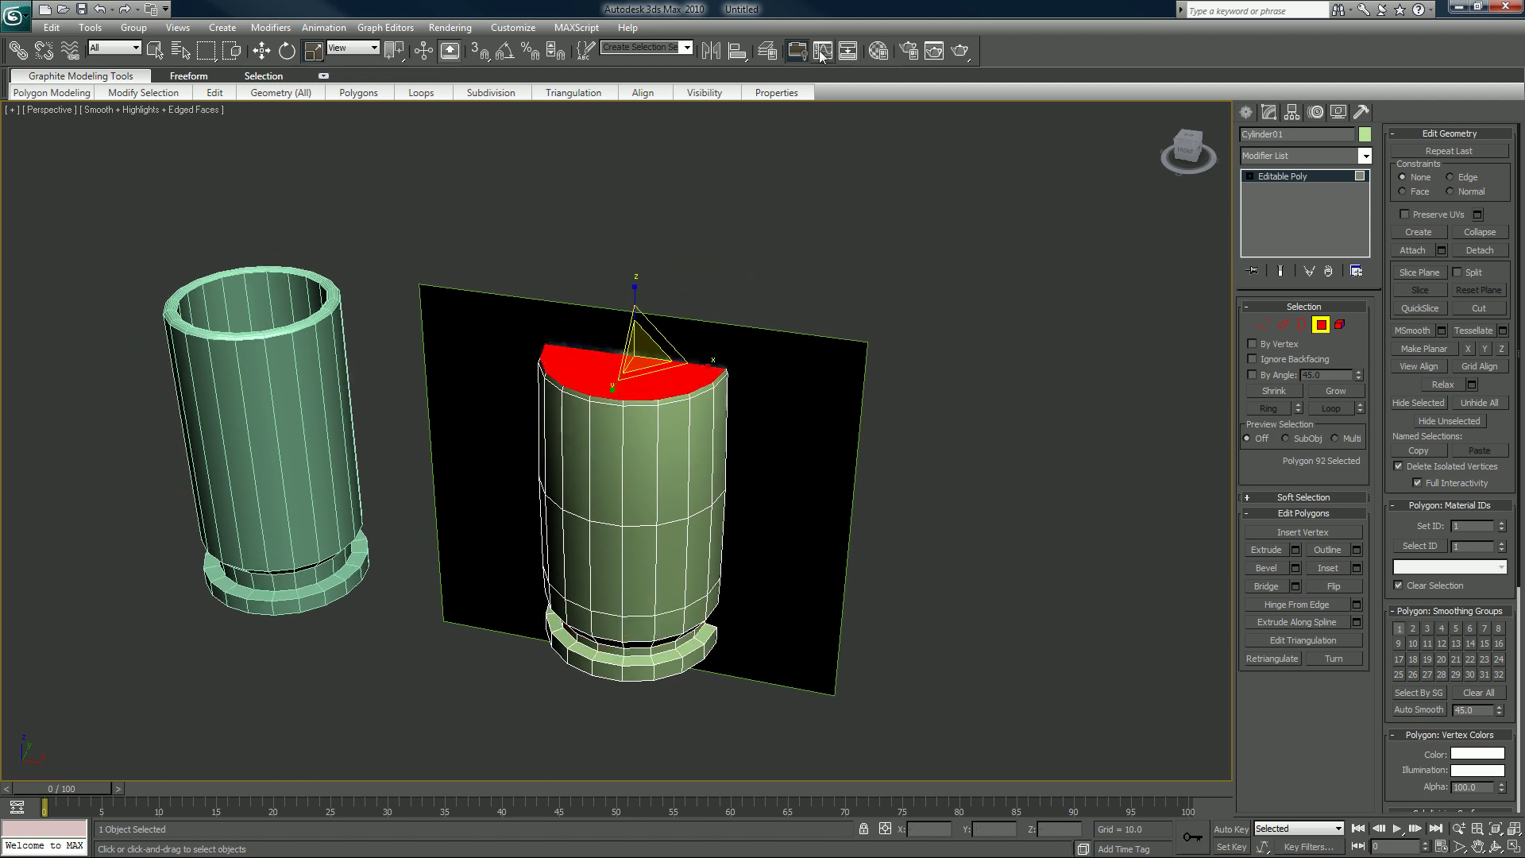
- Hide the Ref_Pannel and Shells_lathe layers in the Layer Manager
{"action": "left_click", "coordinate": [768, 50]}
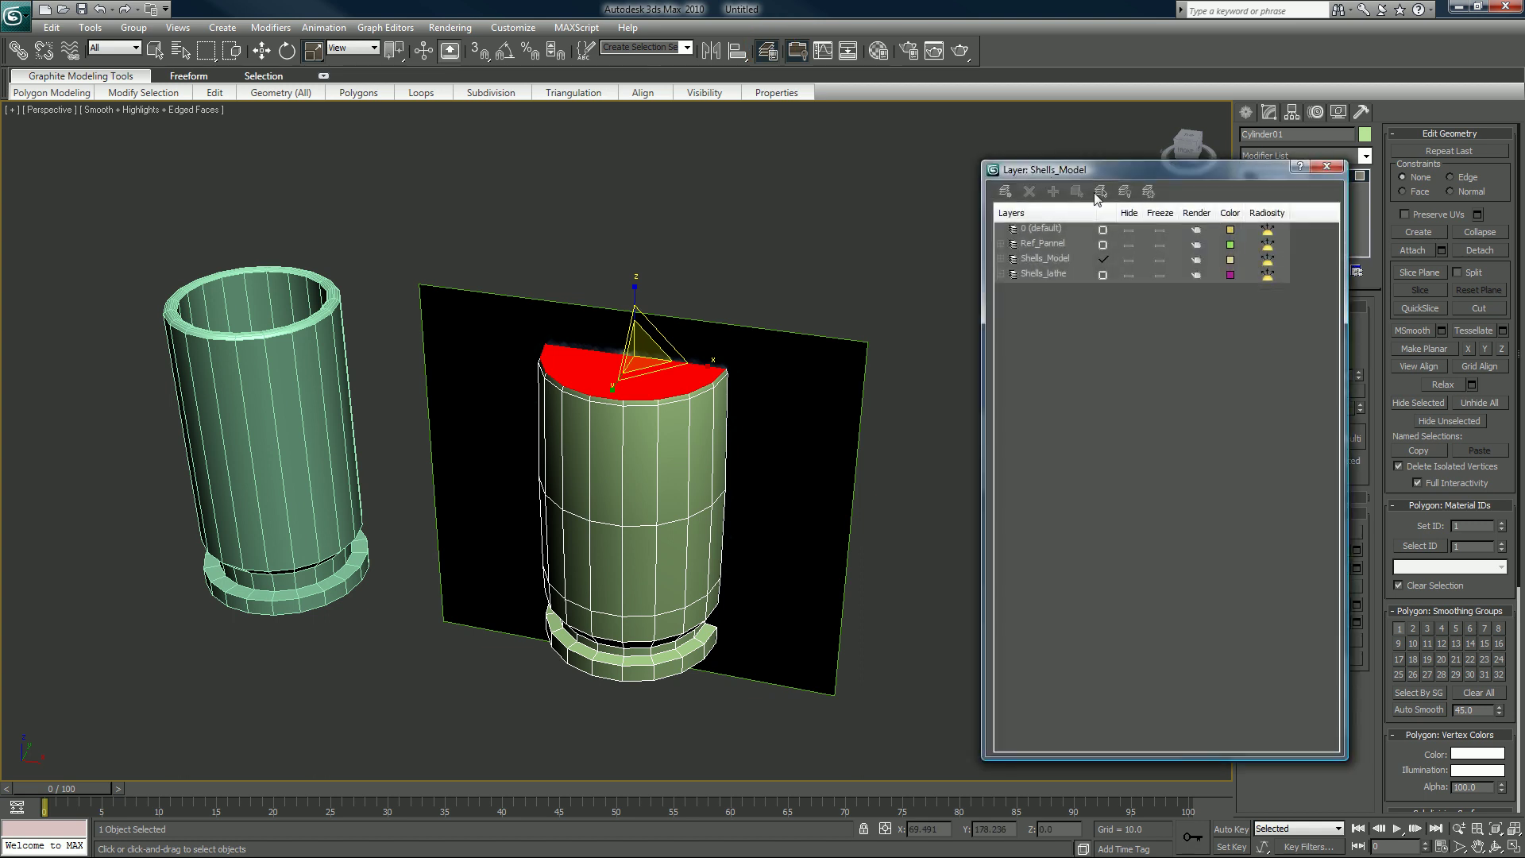
{"action": "left_click", "coordinate": [1128, 244]}
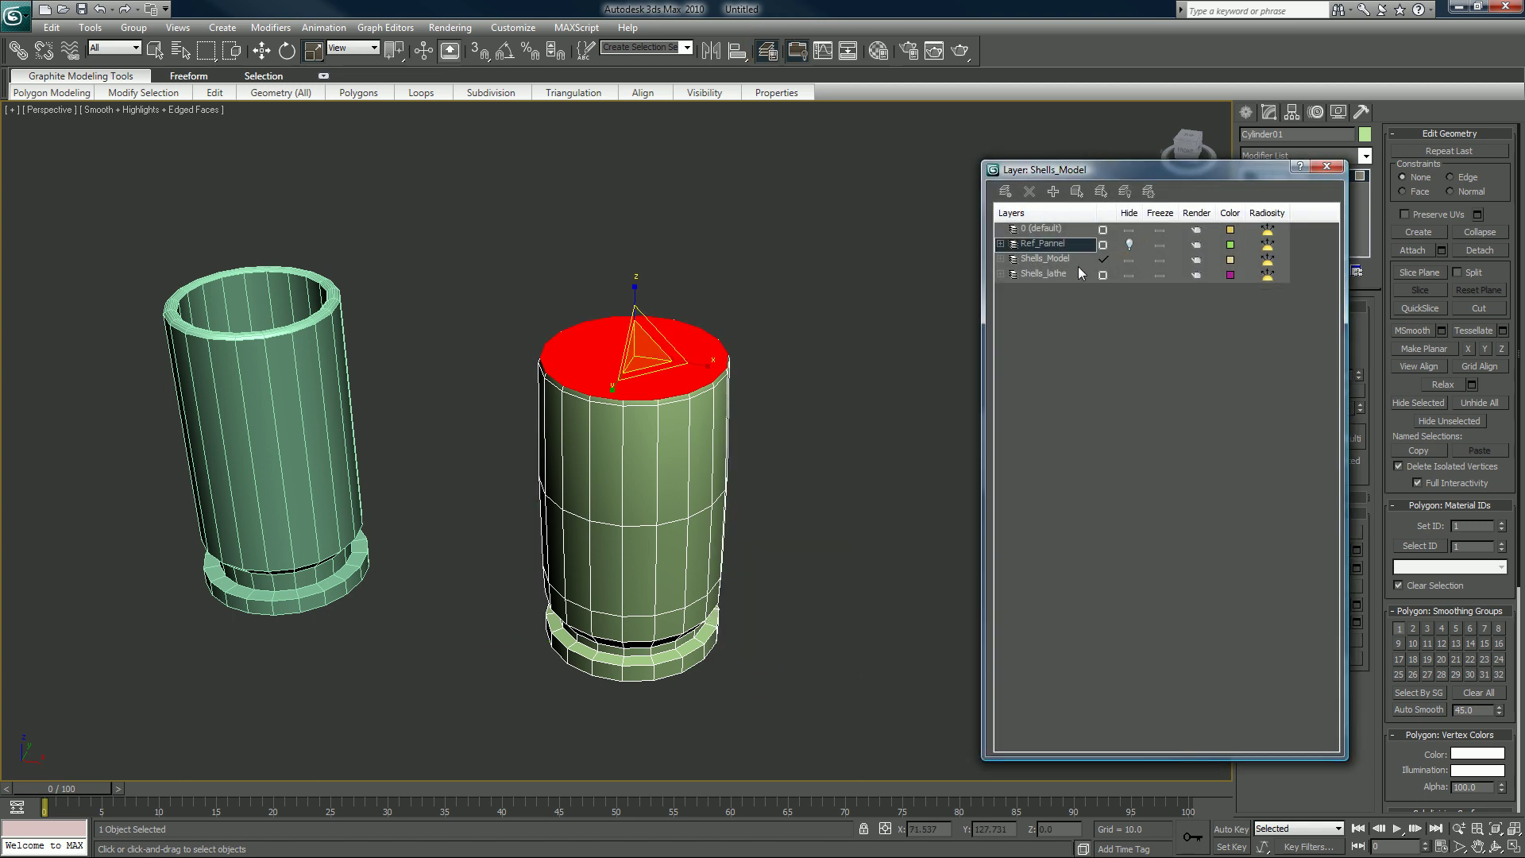
{"action": "left_click", "coordinate": [1128, 274]}
{"action": "middle_click_drag", "start_coordinate": [708, 425], "coordinate": [721, 494], "text": "alt"}
{"action": "scroll", "coordinate": [721, 494], "scroll_direction": "up", "scroll_amount": 3}
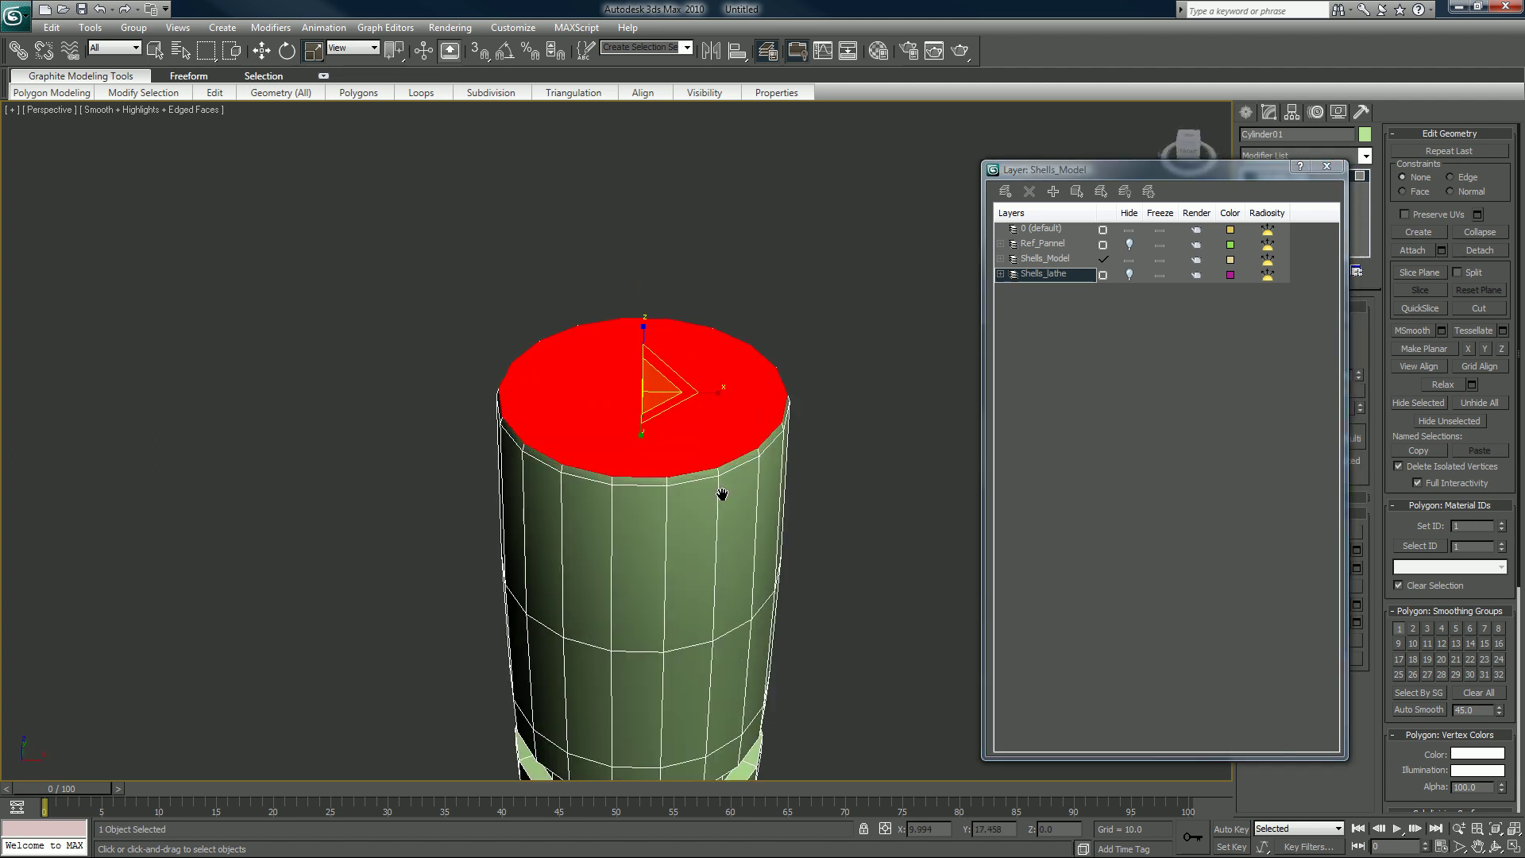
{"action": "left_click", "coordinate": [1327, 166]}
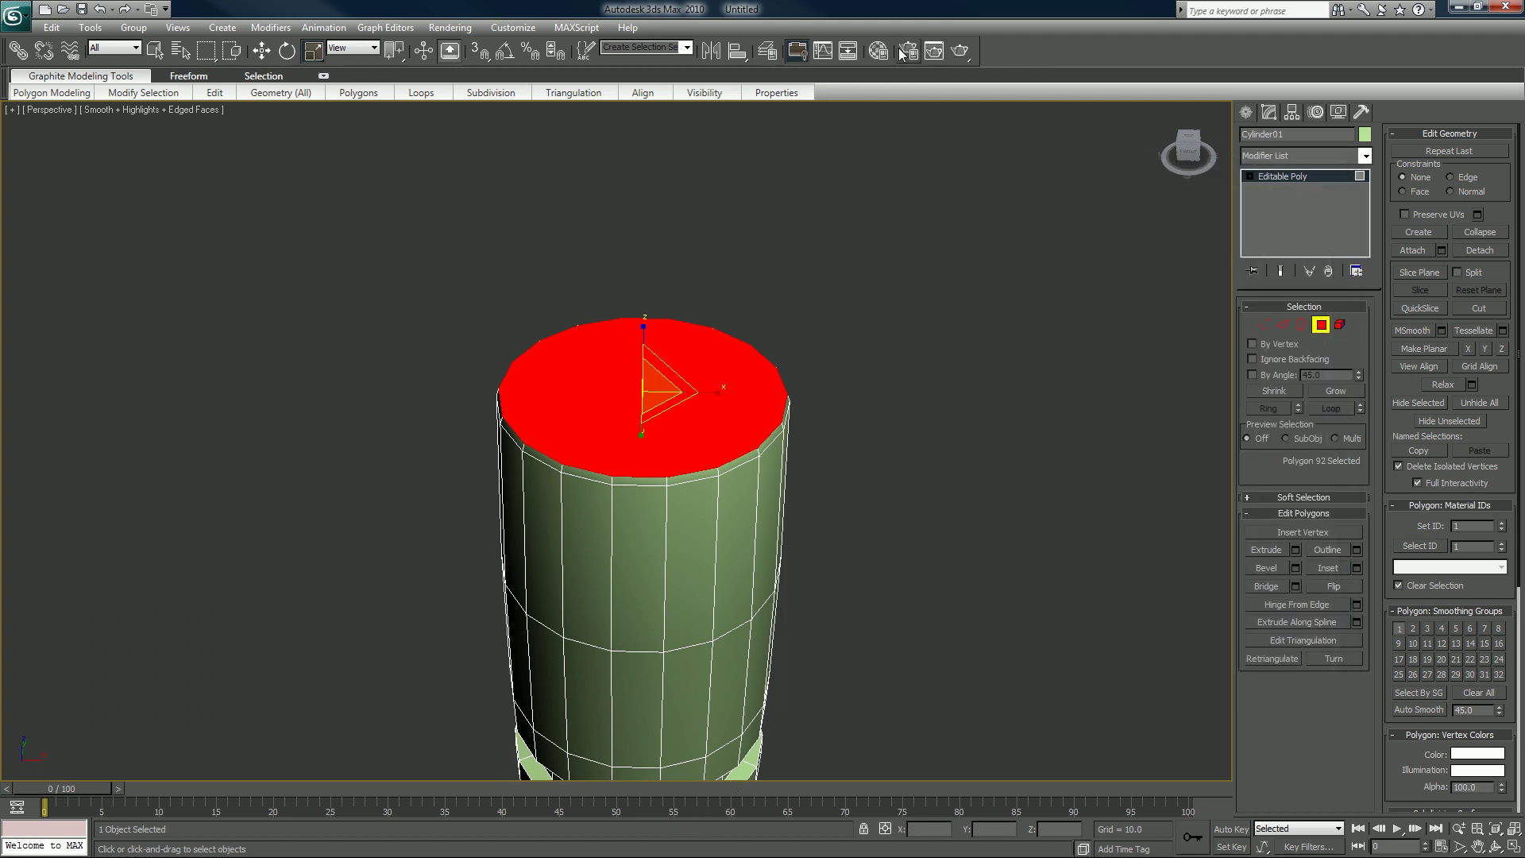
{"action": "left_click", "coordinate": [823, 52]}
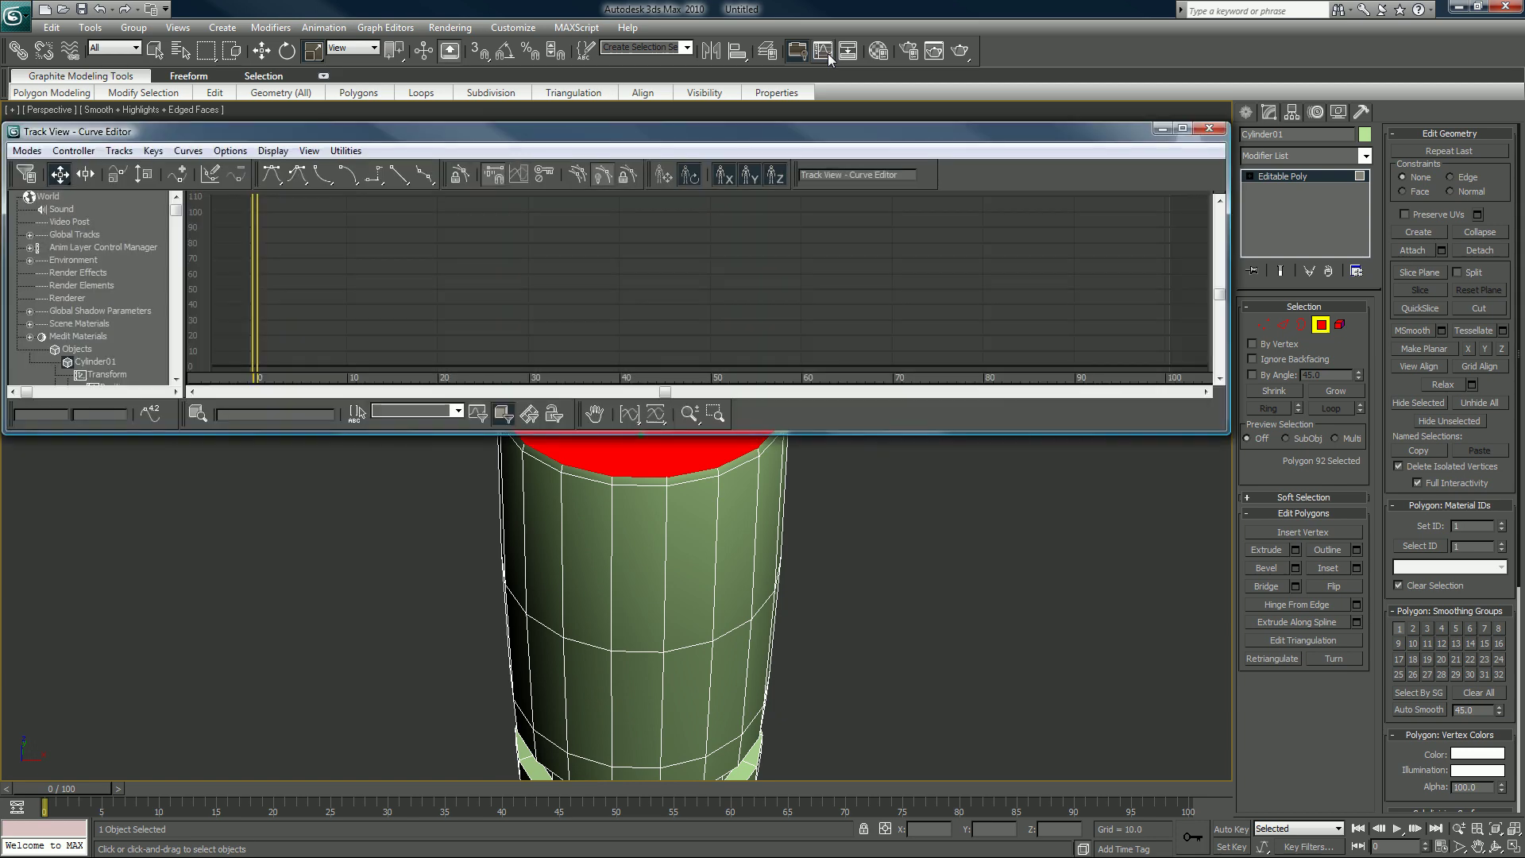
{"action": "left_click", "coordinate": [1209, 128]}
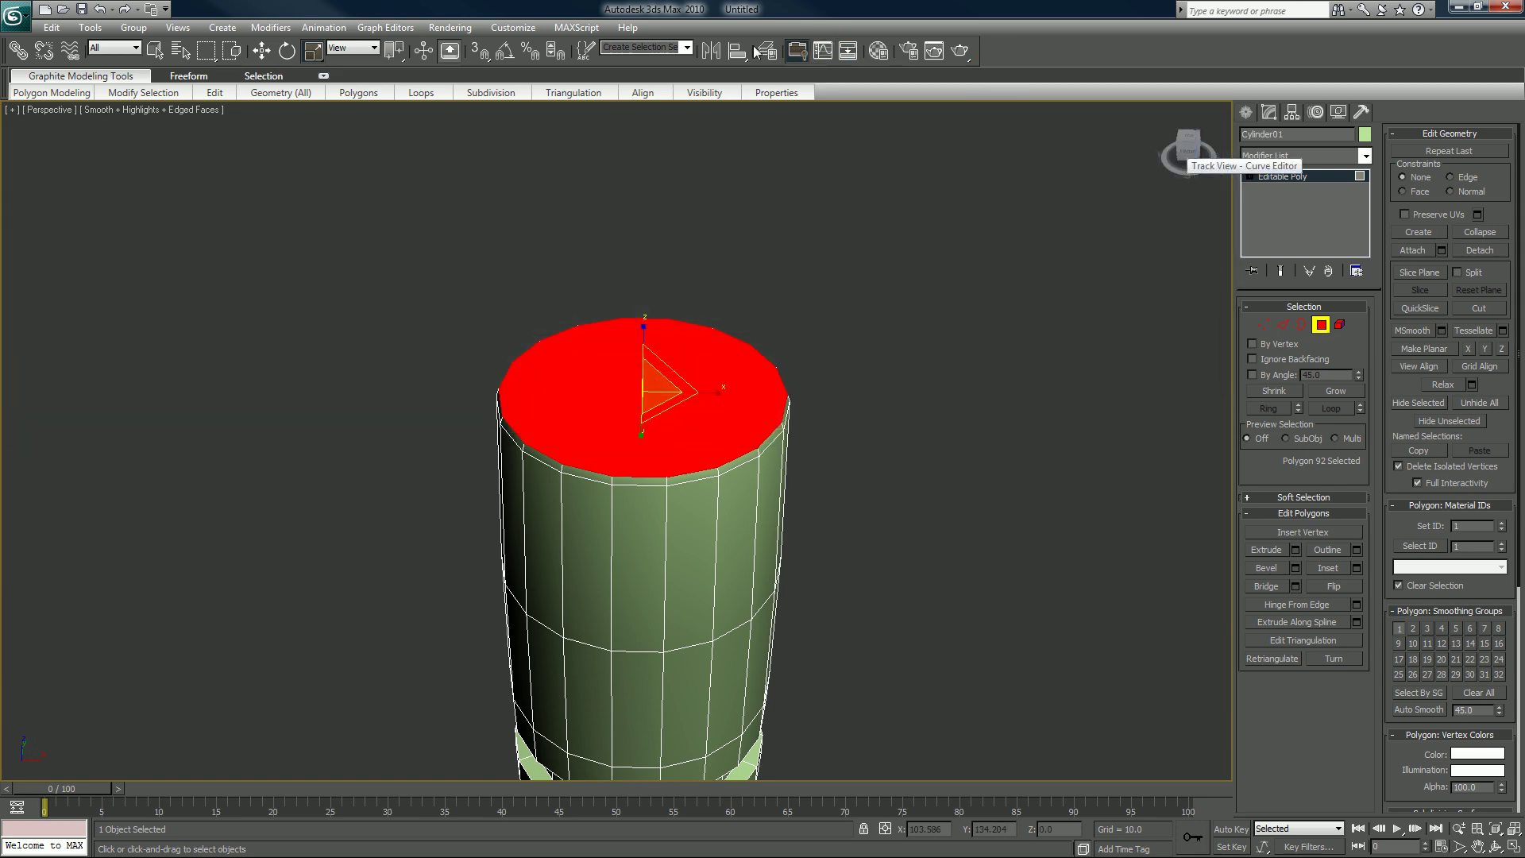
- Enable the Layers toolbar and keep Shells_Model as the current layer
{"action": "left_click", "coordinate": [769, 51]}
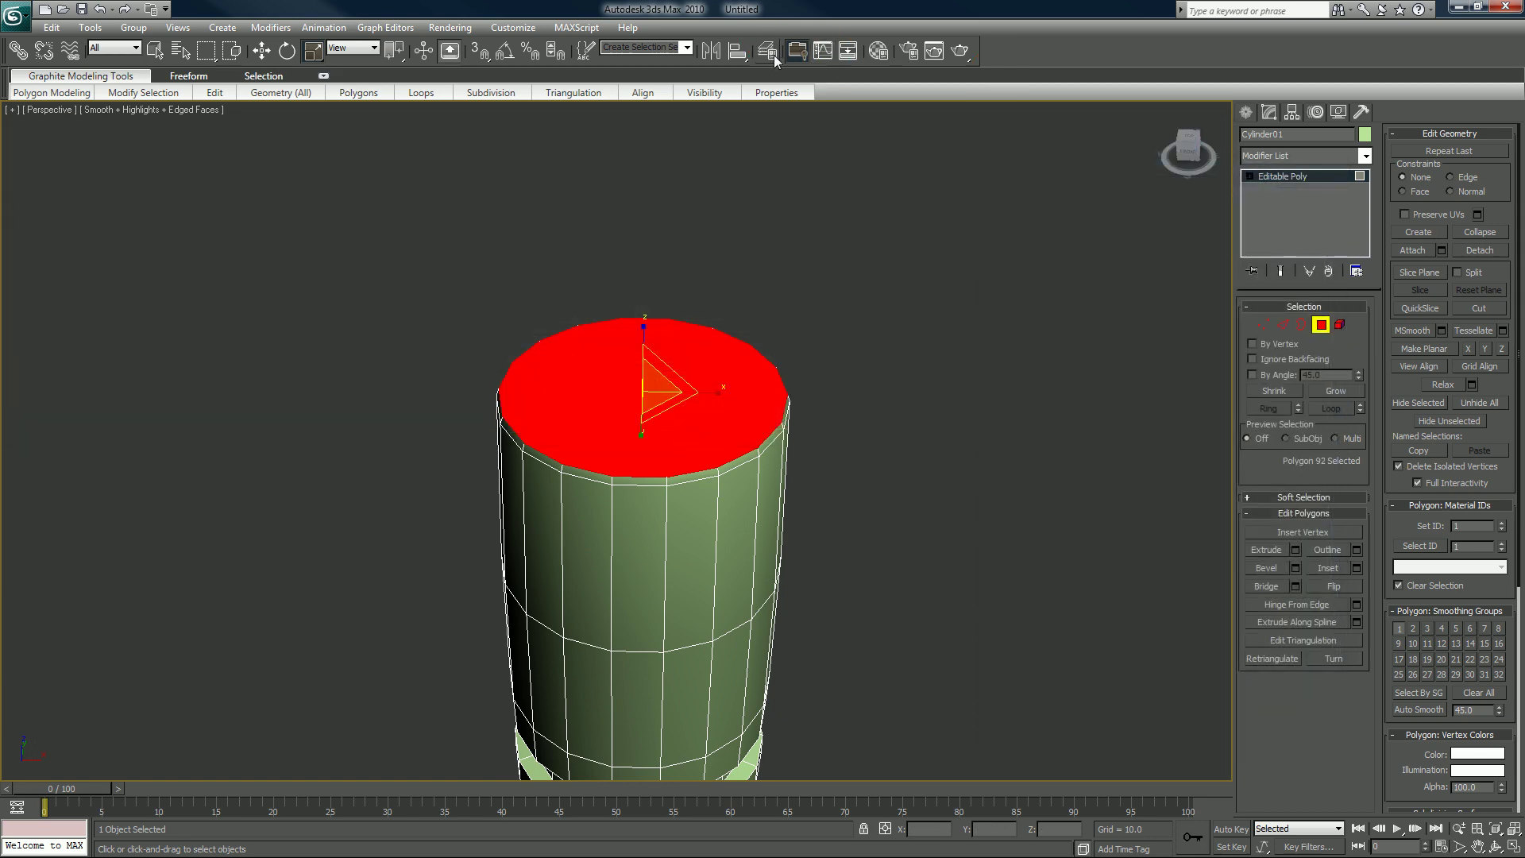
{"action": "left_click_drag", "start_coordinate": [1058, 176], "coordinate": [478, 173]}
{"action": "right_click", "coordinate": [1155, 48]}
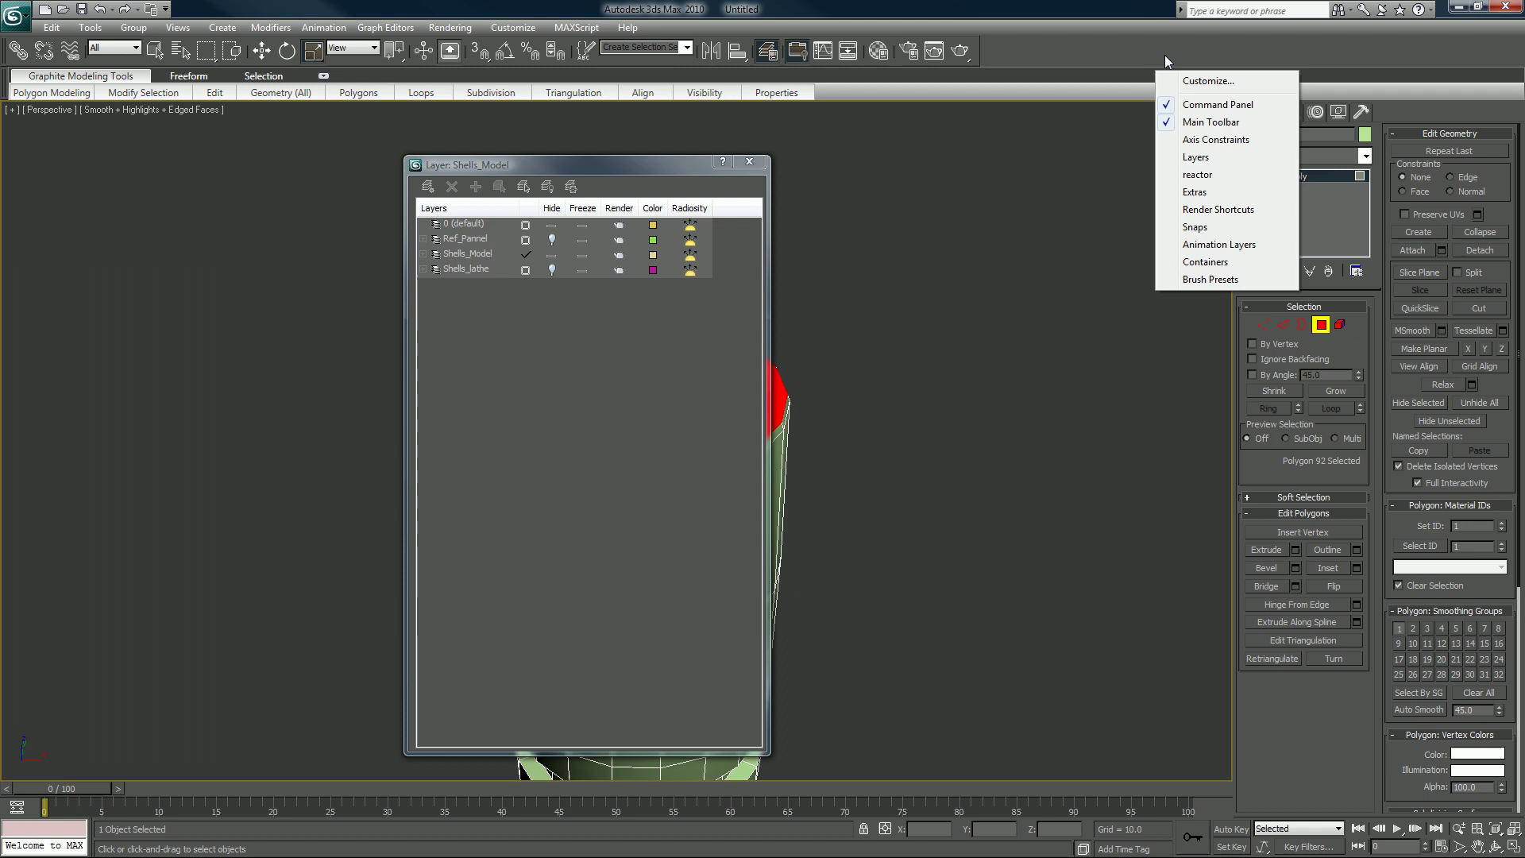
{"action": "left_click", "coordinate": [1211, 162]}
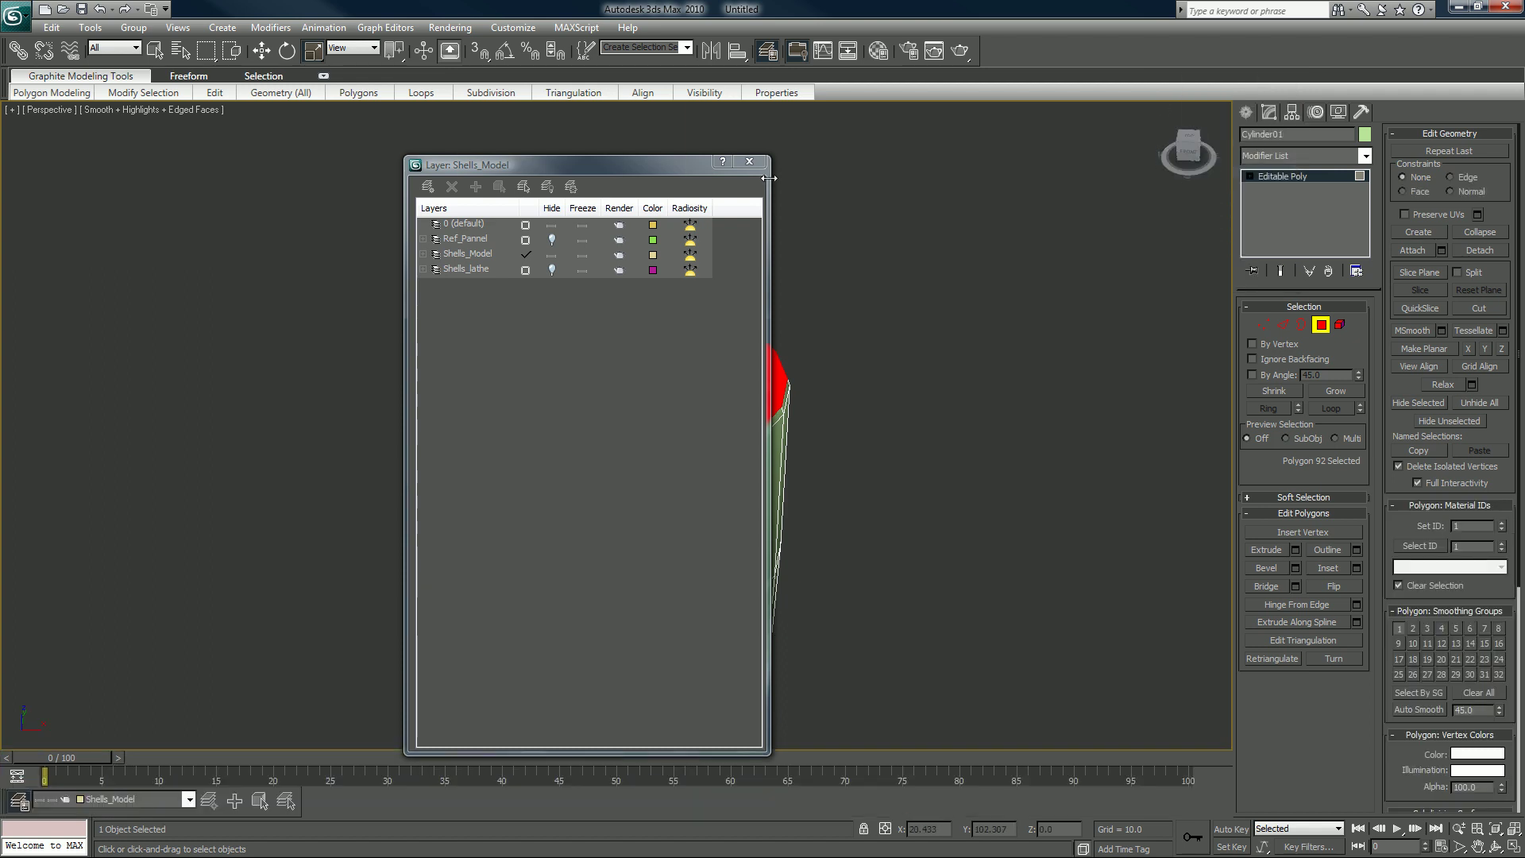
{"action": "left_click", "coordinate": [749, 161]}
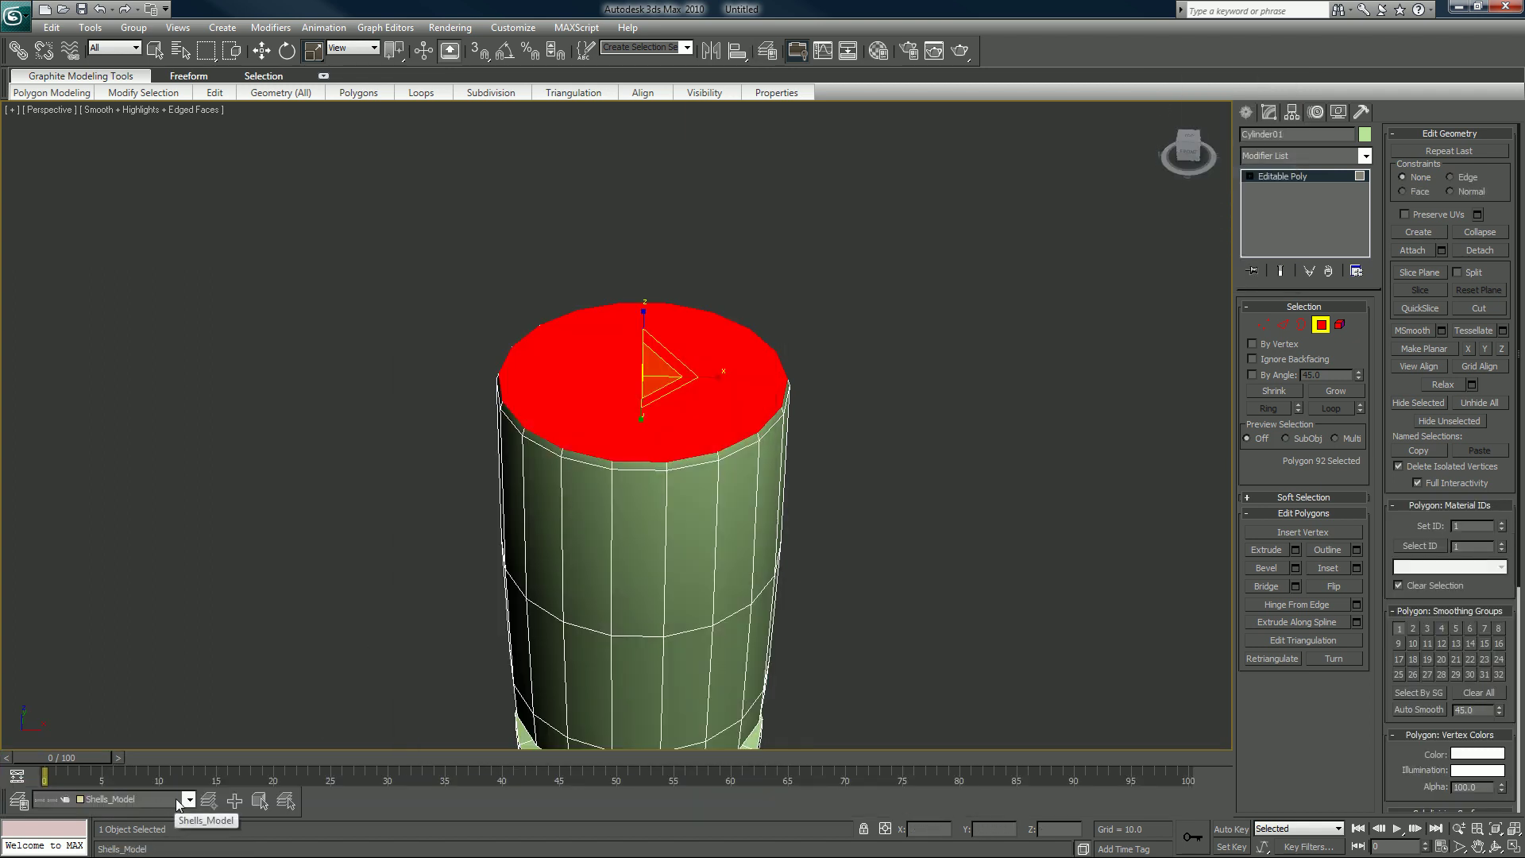
{"action": "left_click", "coordinate": [188, 798]}
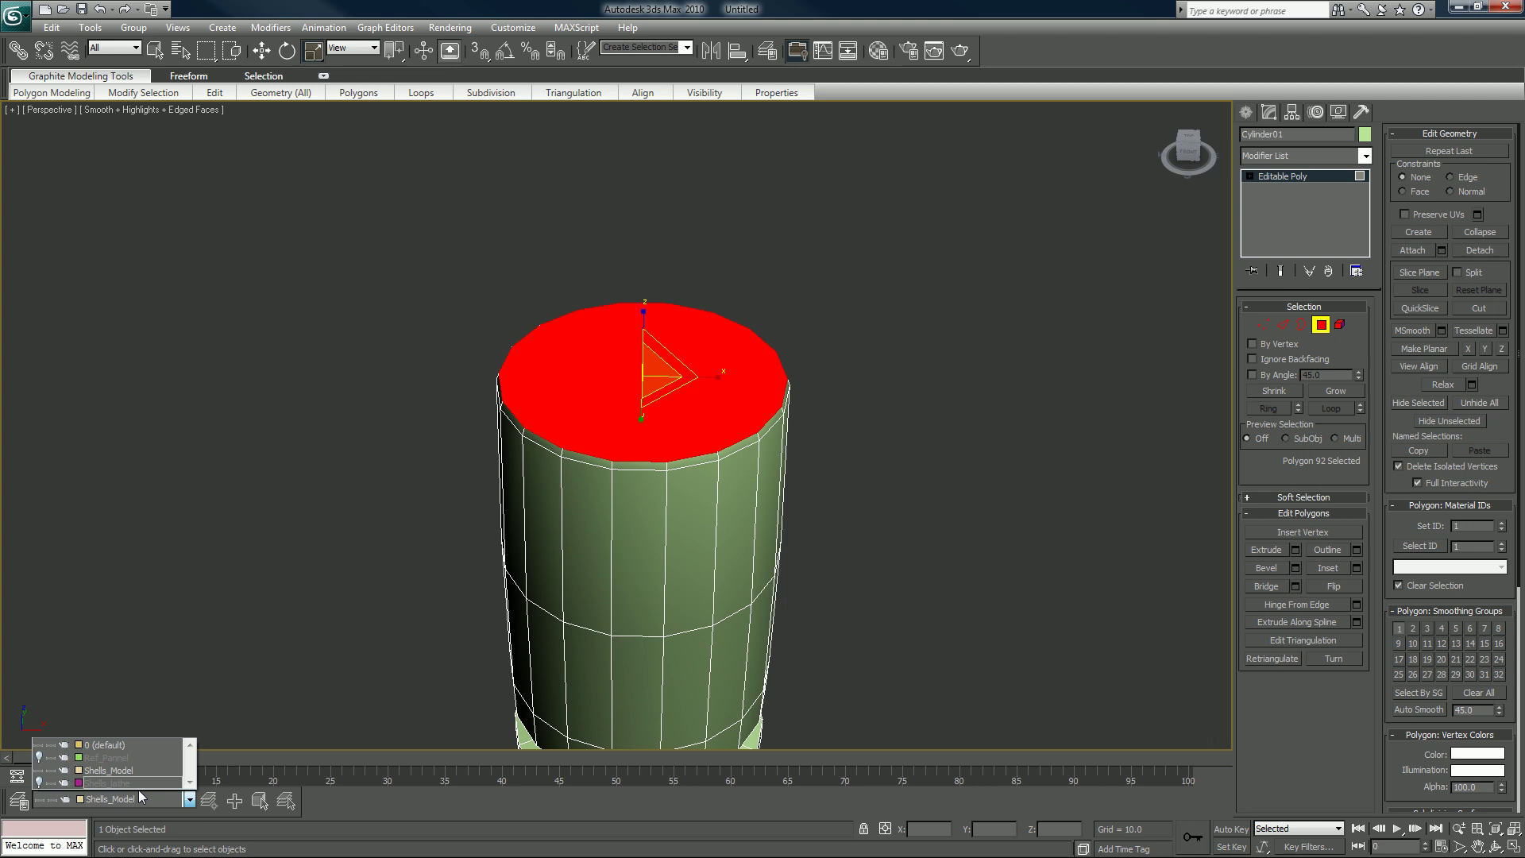
{"action": "left_click", "coordinate": [205, 564]}
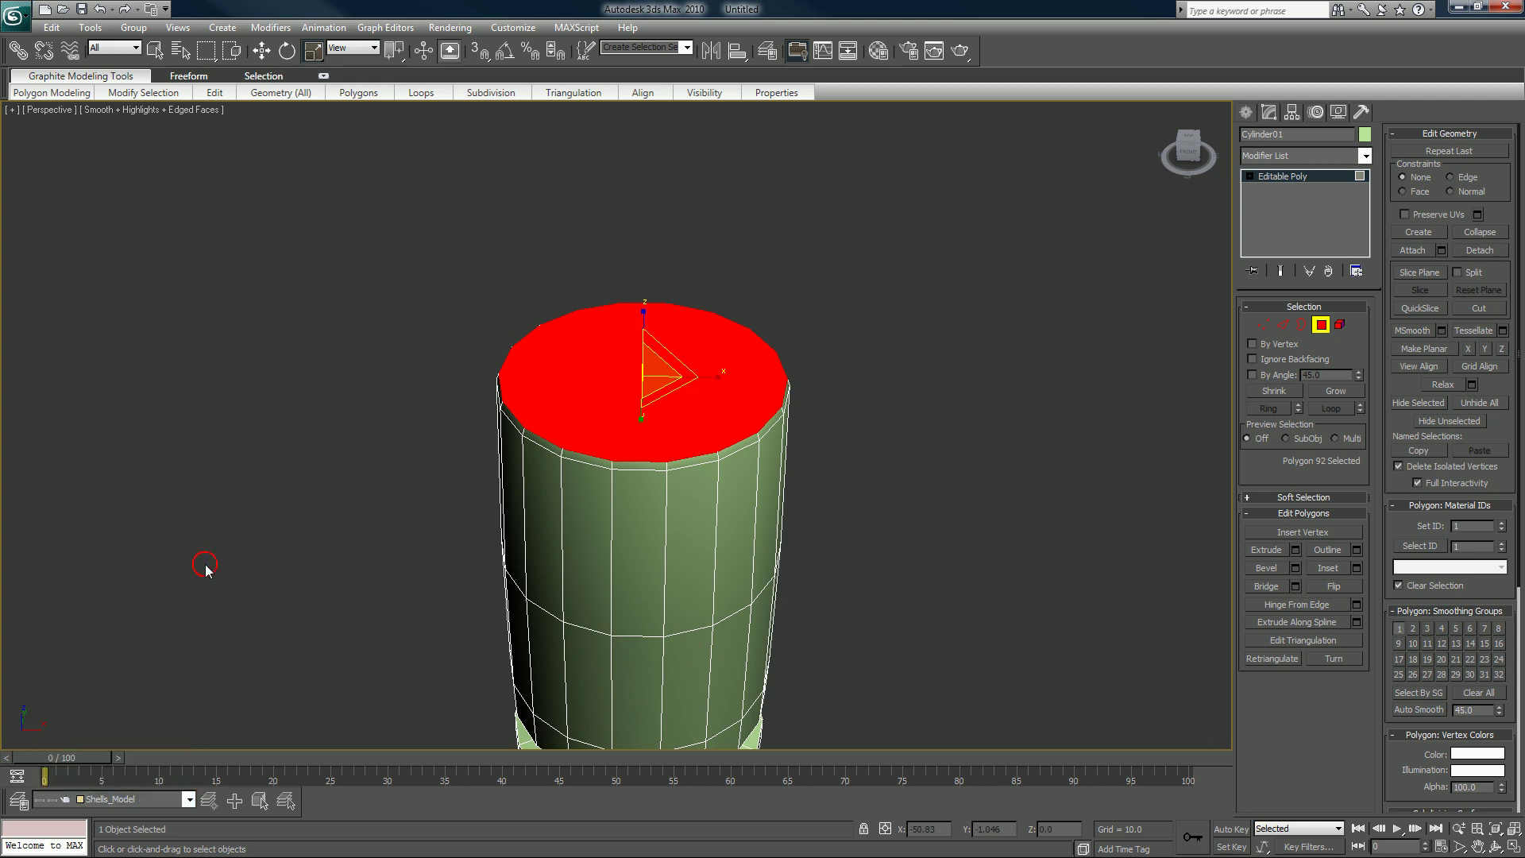
- Apply an inset outline bevel with zero height to the top cap face
{"action": "left_click", "coordinate": [1287, 570]}
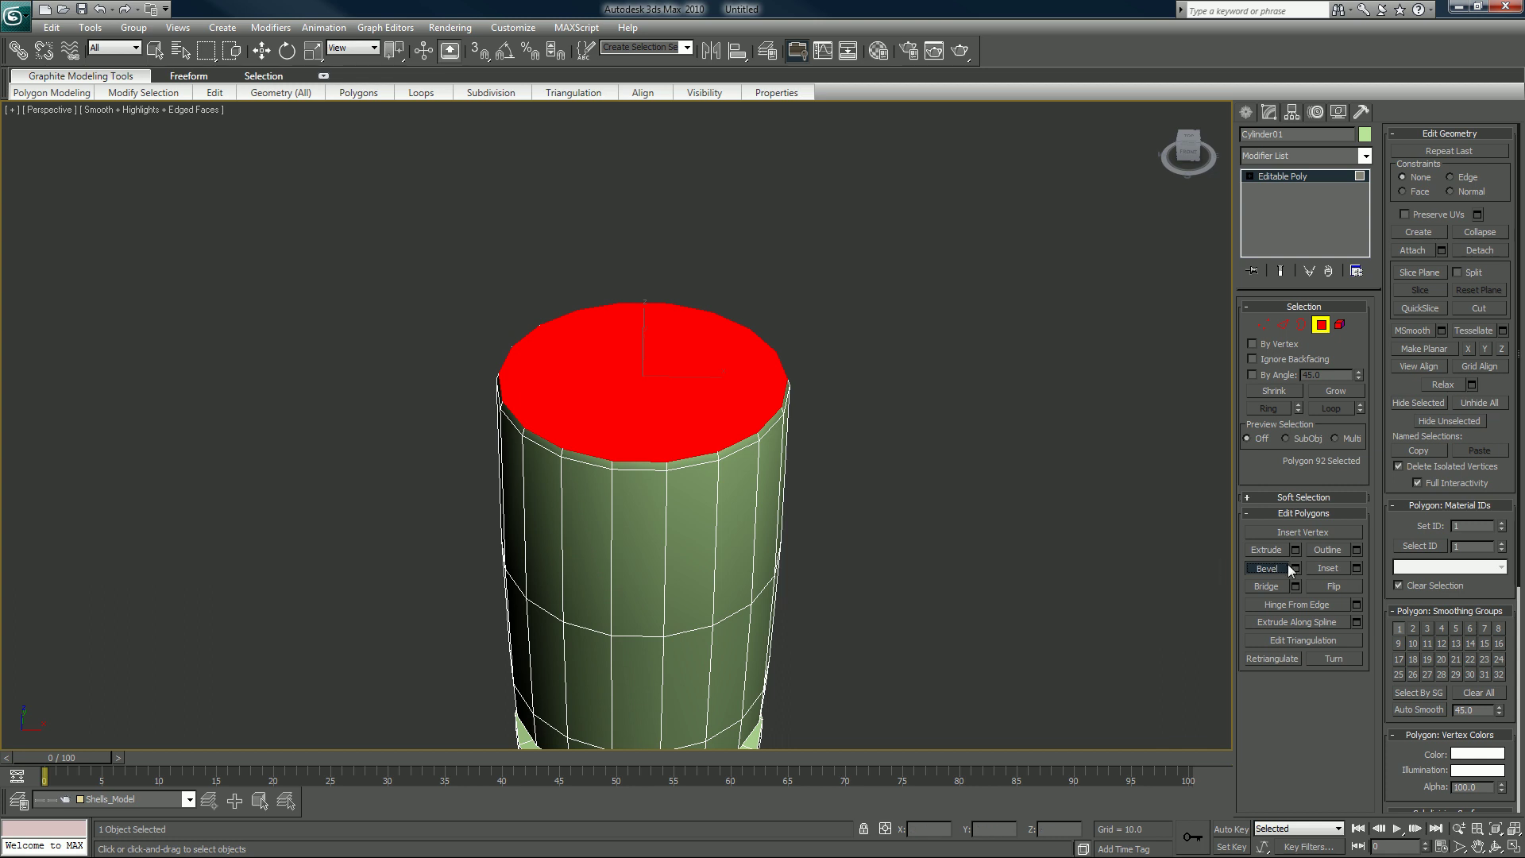
{"action": "left_click", "coordinate": [1295, 569]}
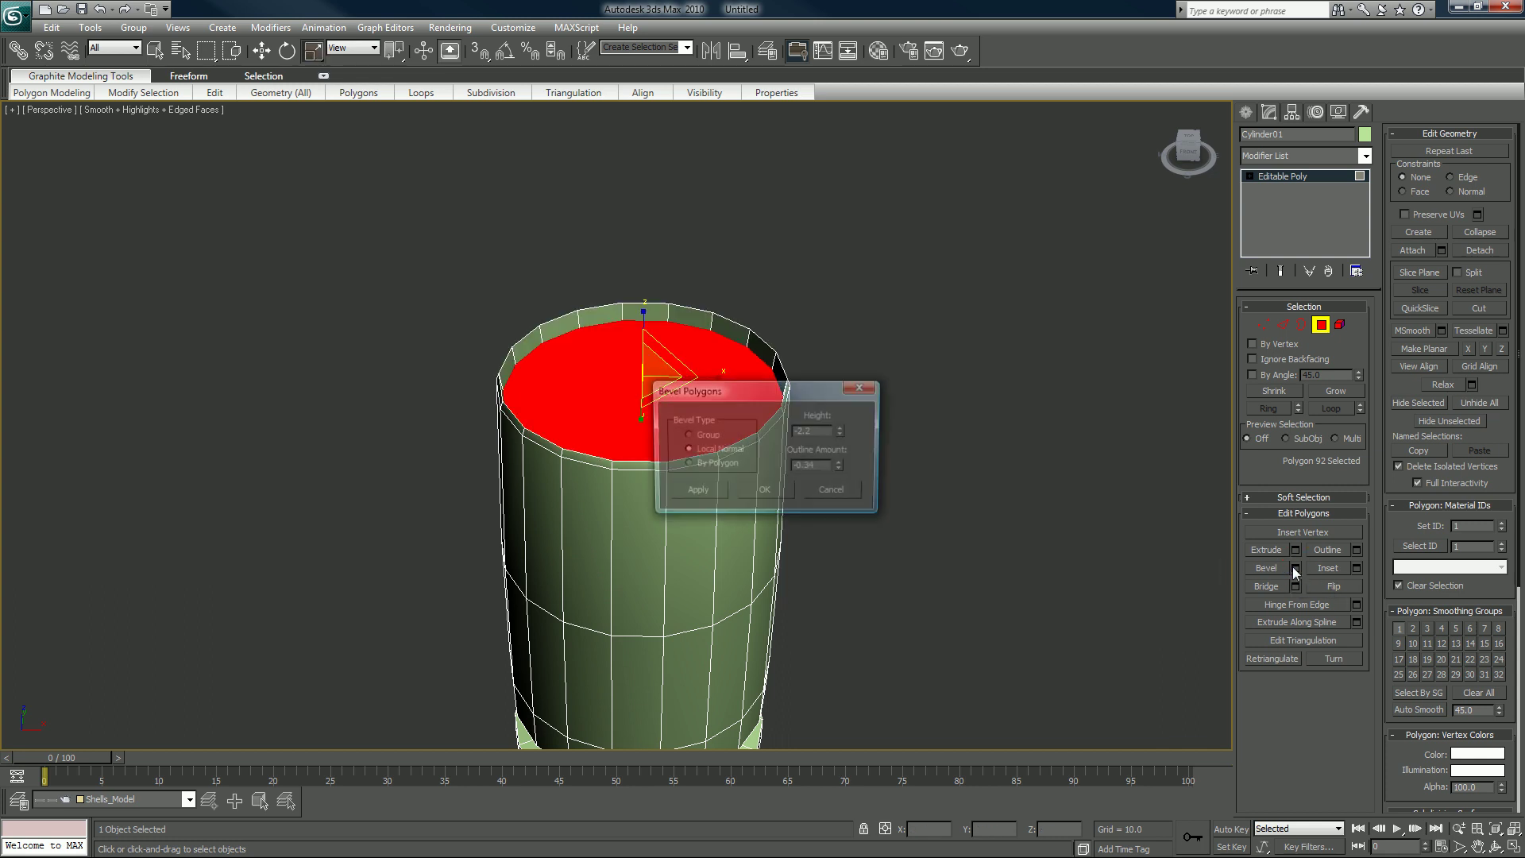
{"action": "right_click", "coordinate": [842, 431]}
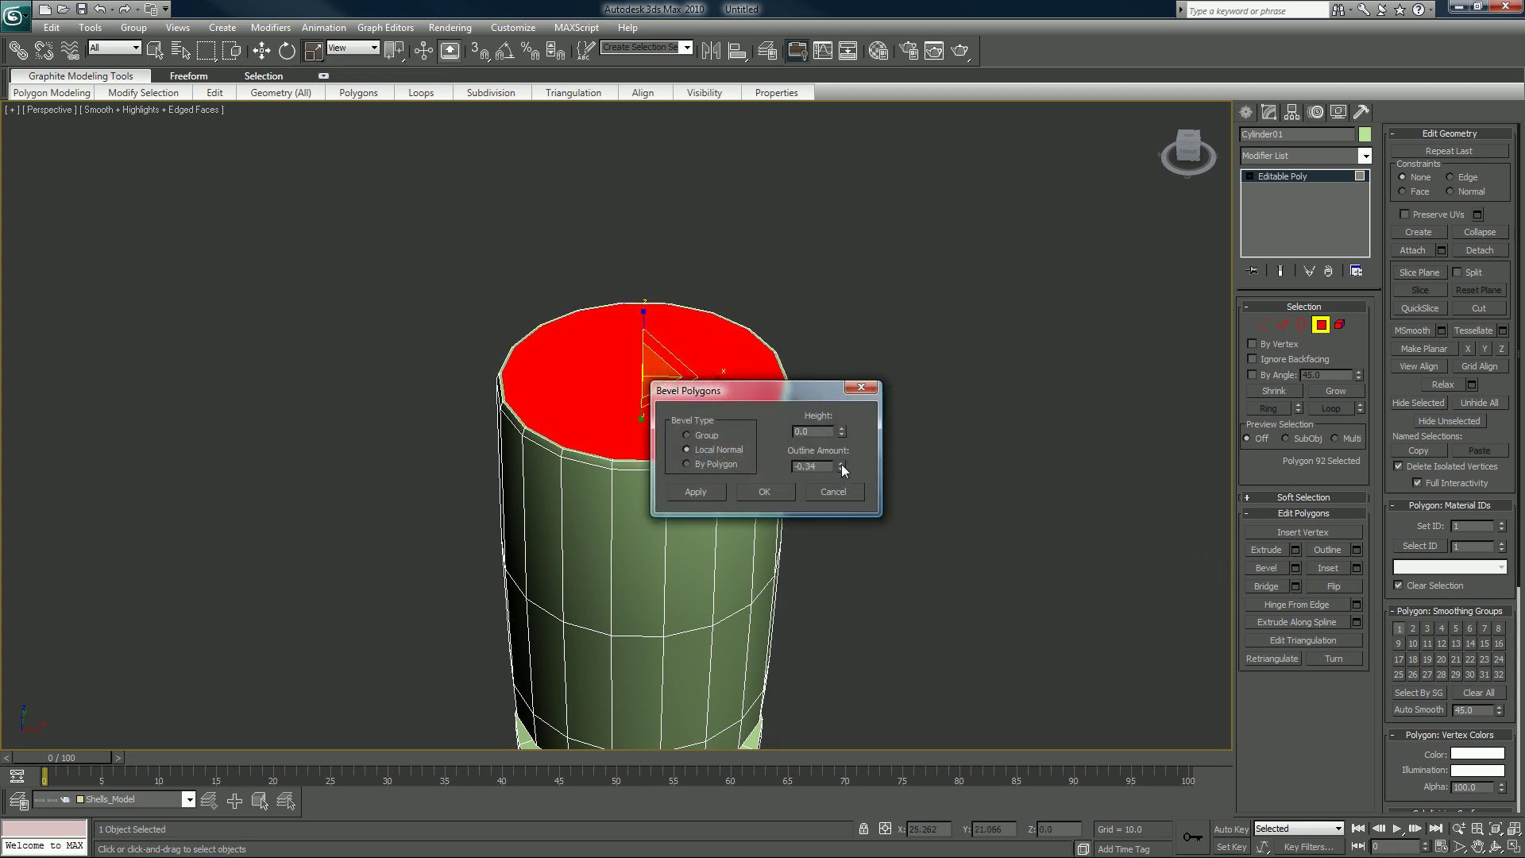
{"action": "left_click_drag", "start_coordinate": [841, 469], "coordinate": [848, 493]}
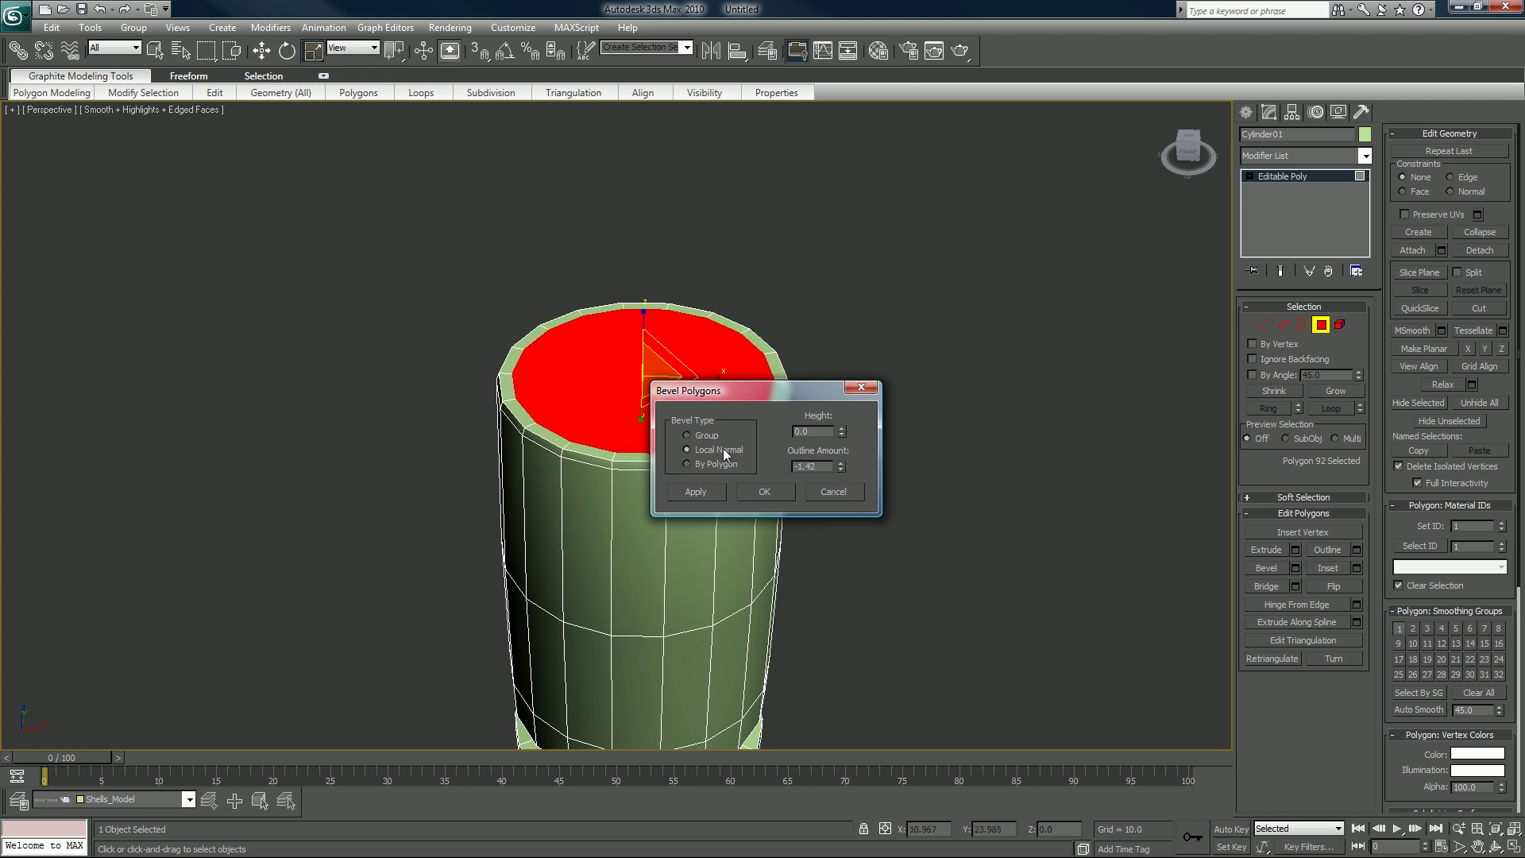
{"action": "left_click", "coordinate": [696, 492]}
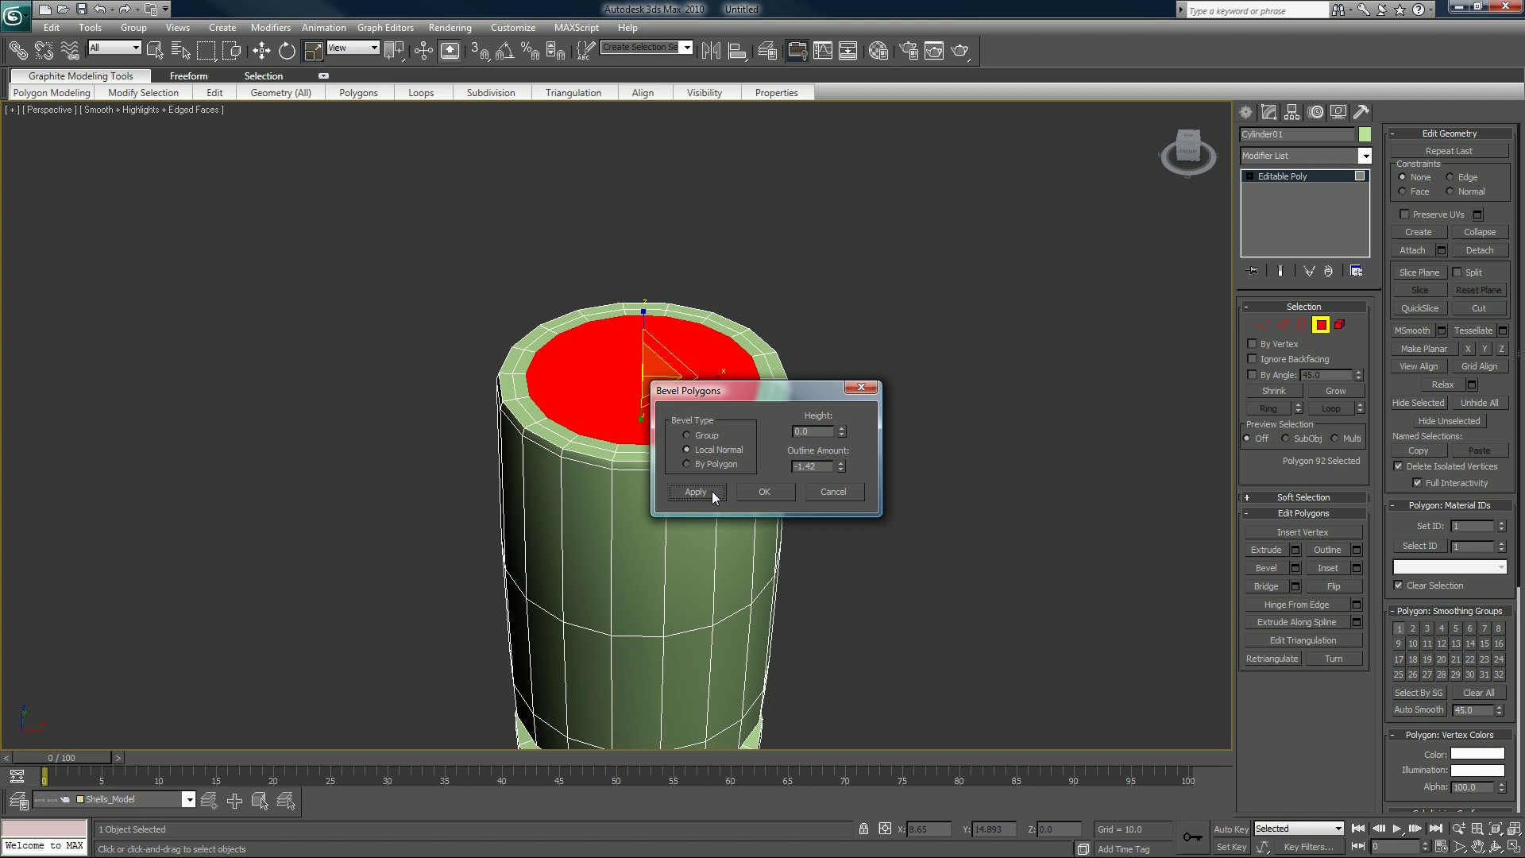
- Reset the outline to zero and bevel the top face -44.4 units down into the see-through cylinder
{"action": "left_click_drag", "start_coordinate": [831, 393], "coordinate": [1027, 306]}
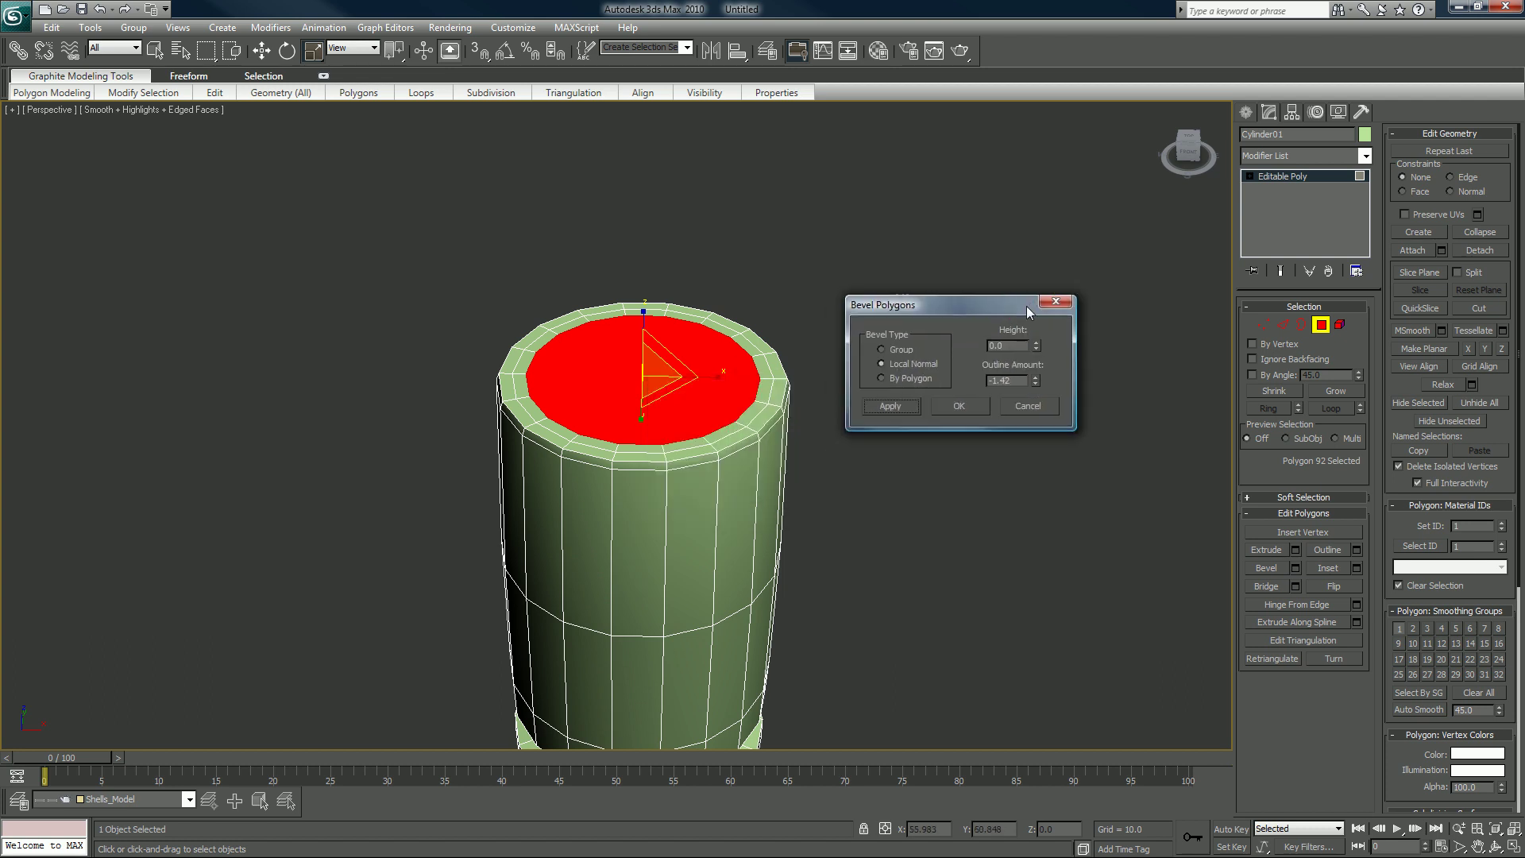
{"action": "right_click", "coordinate": [1037, 379]}
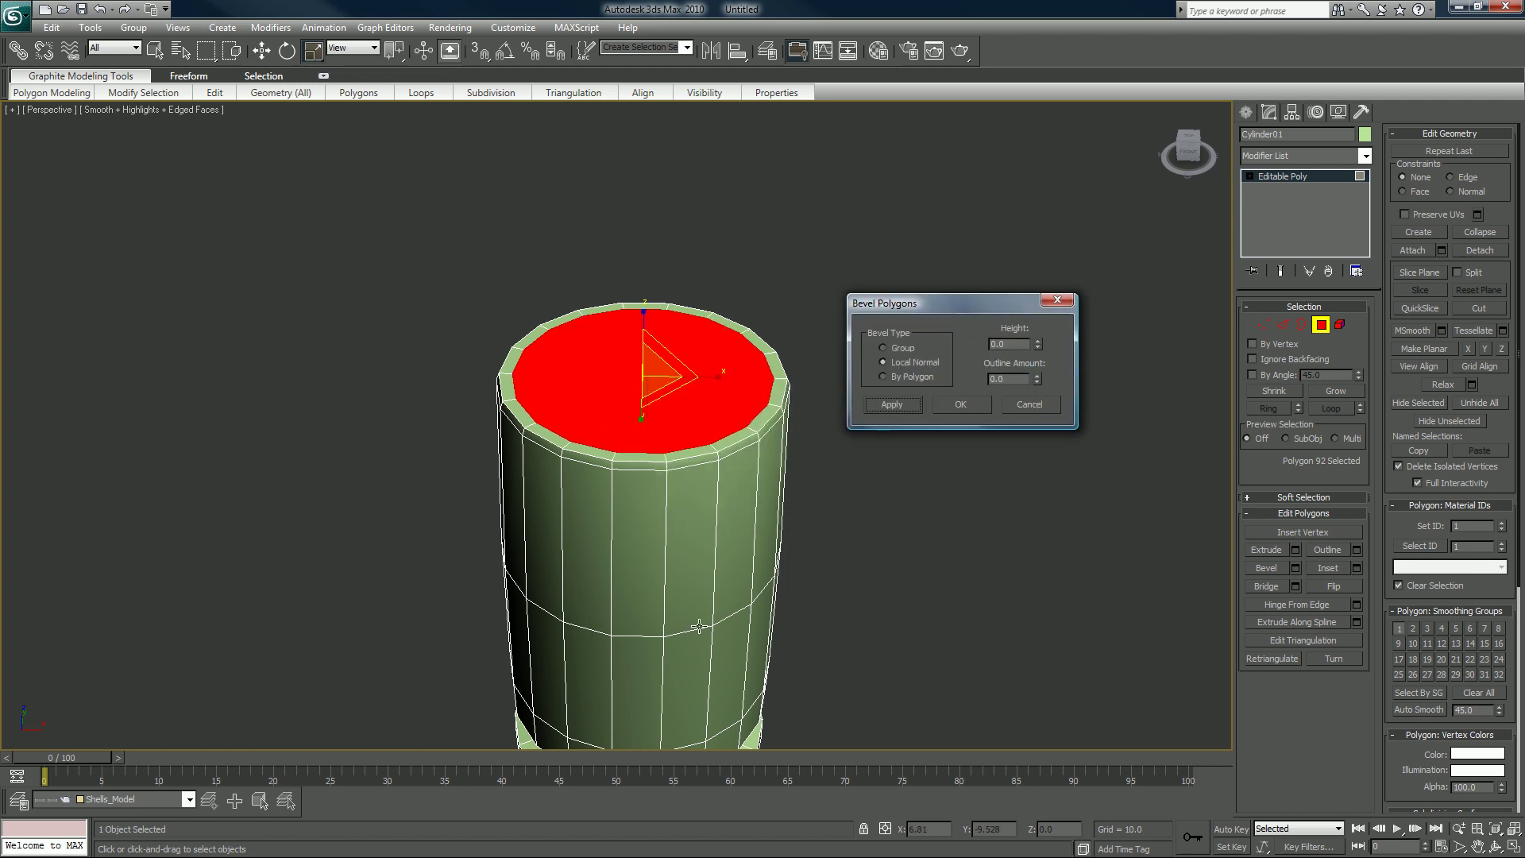
{"action": "key", "text": "alt+x"}
{"action": "middle_click_drag", "start_coordinate": [627, 670], "coordinate": [626, 446], "text": "alt"}
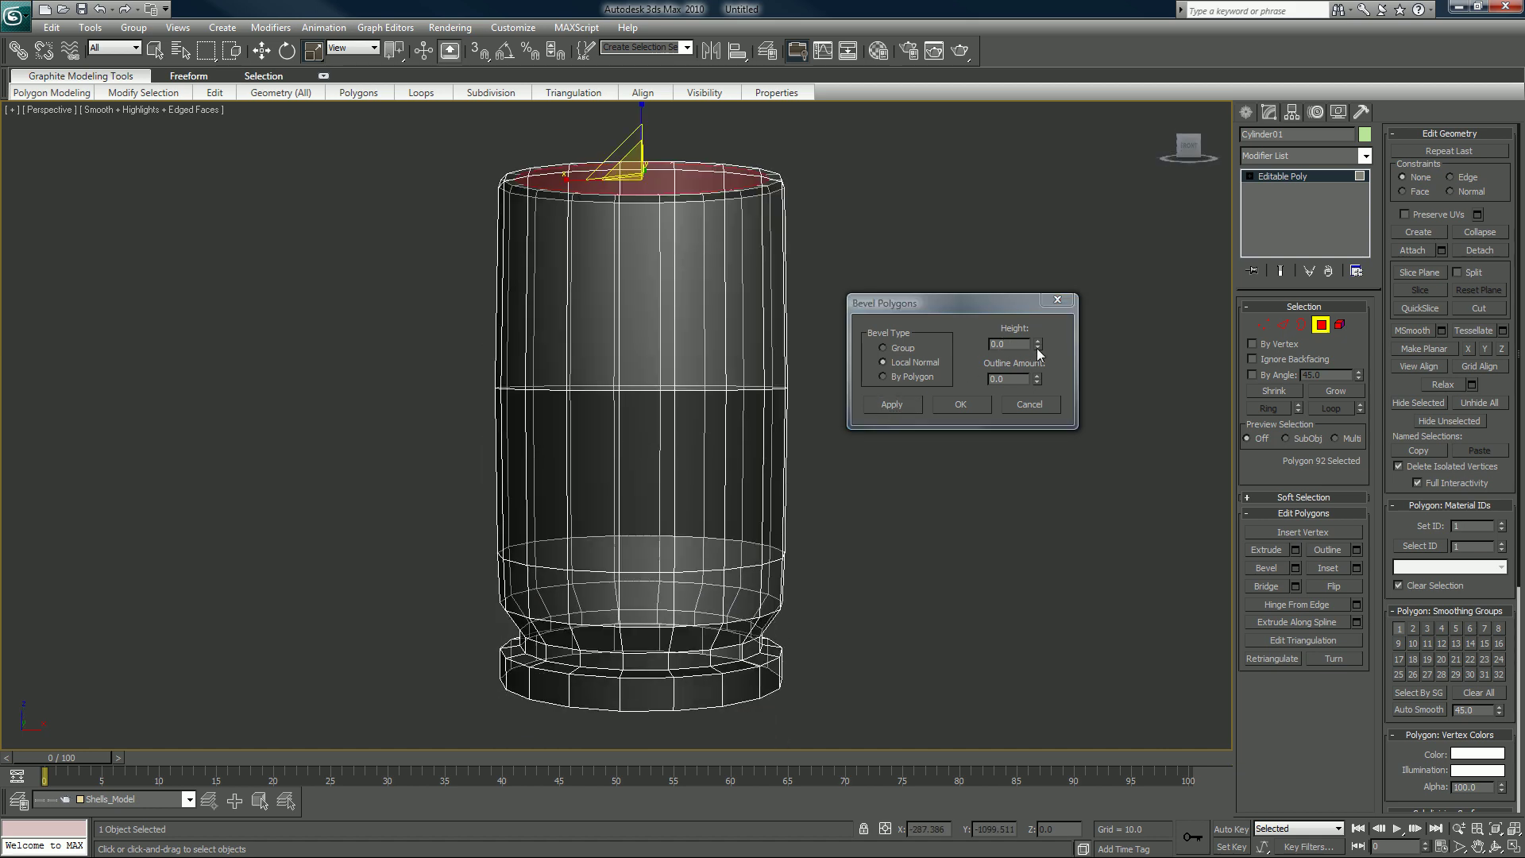
{"action": "left_click_drag", "start_coordinate": [1039, 354], "coordinate": [1000, 322]}
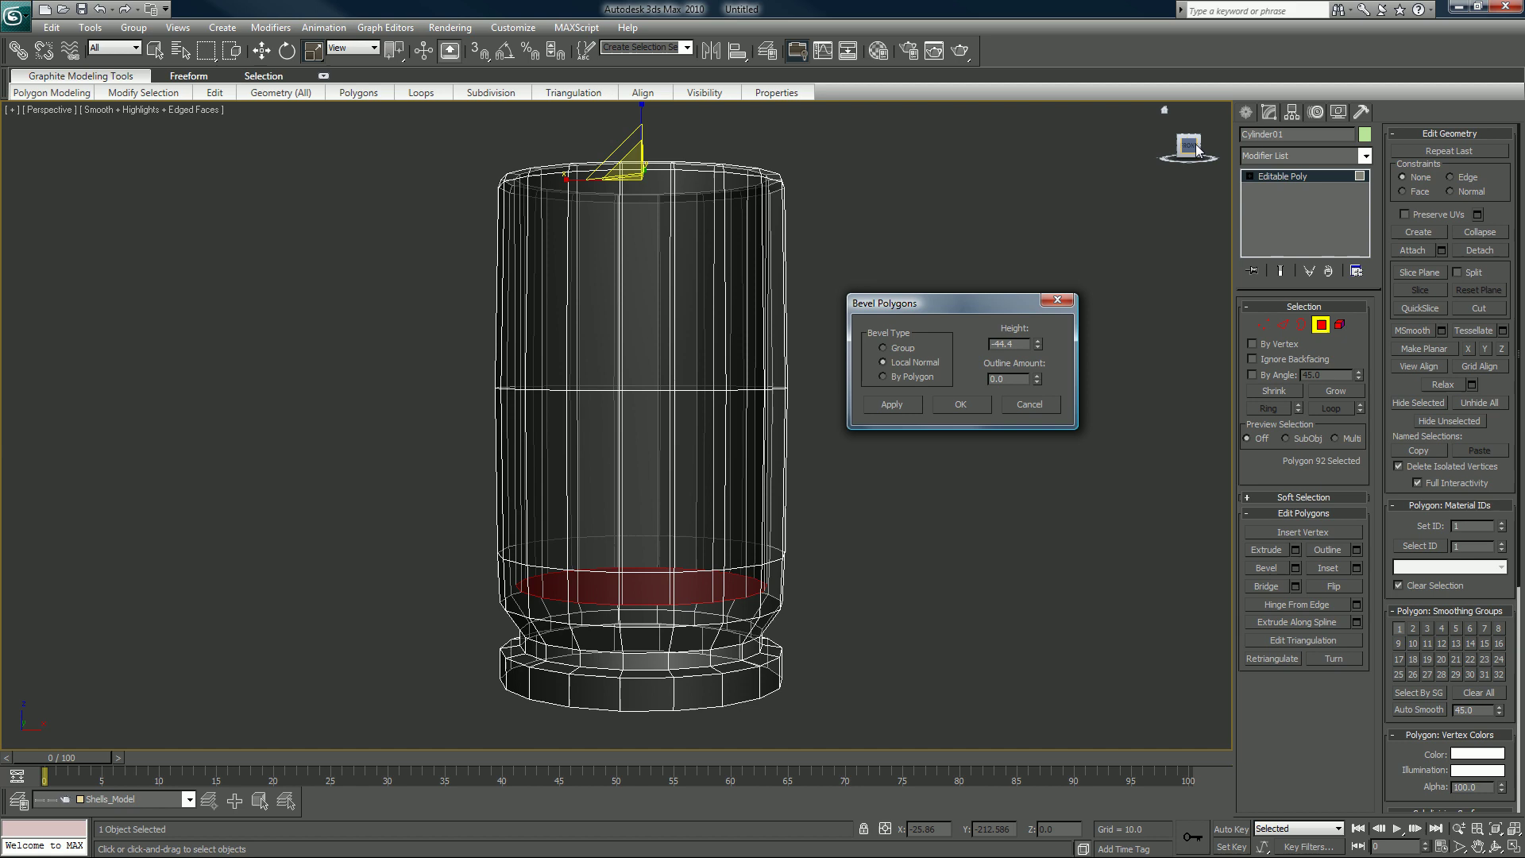
{"action": "middle_click_drag", "start_coordinate": [729, 374], "coordinate": [724, 326]}
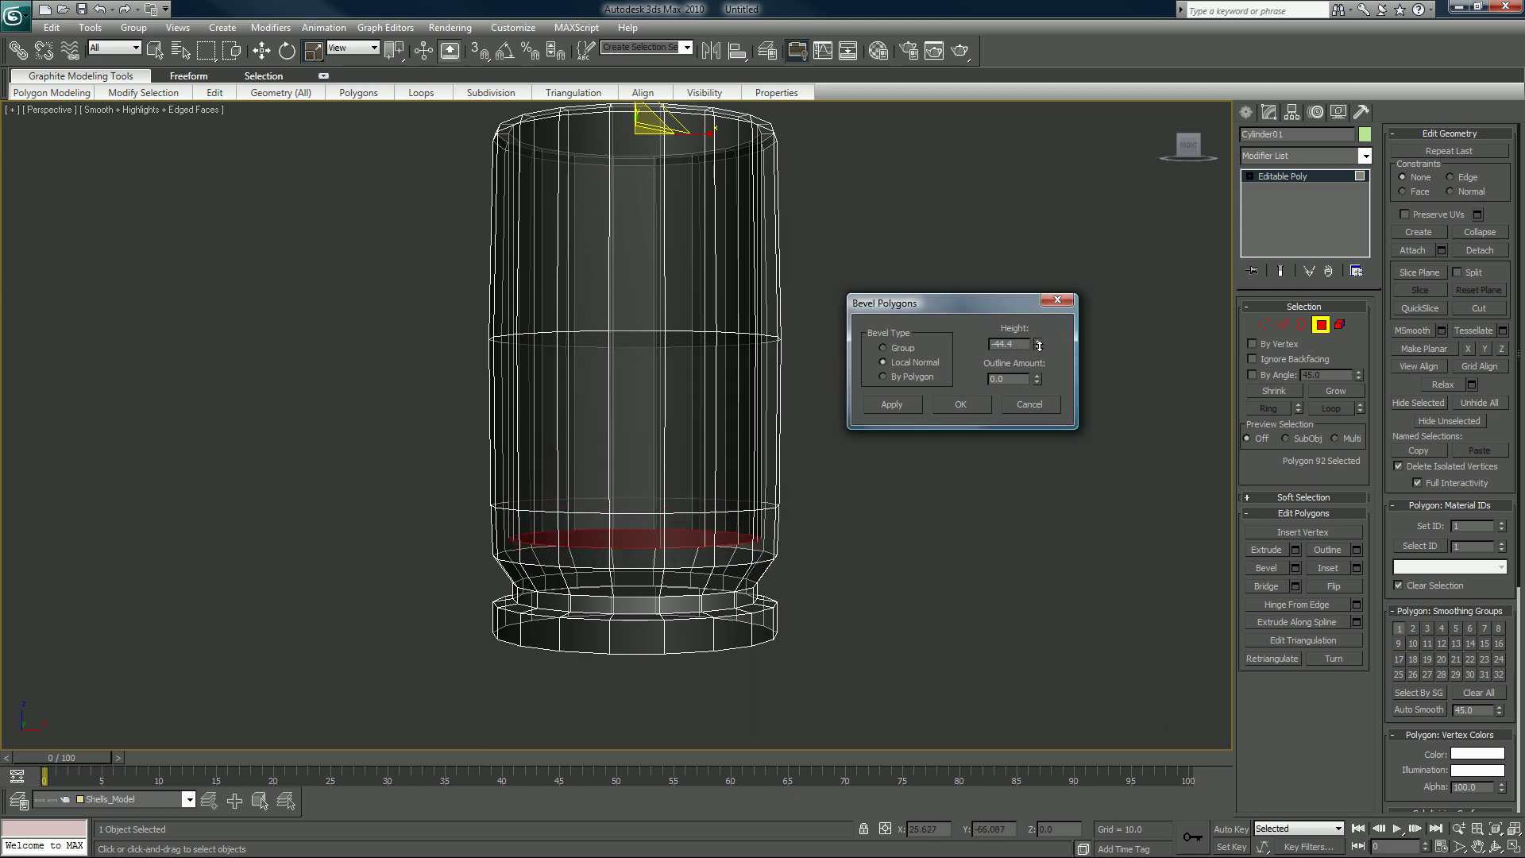
{"action": "left_click", "coordinate": [959, 405]}
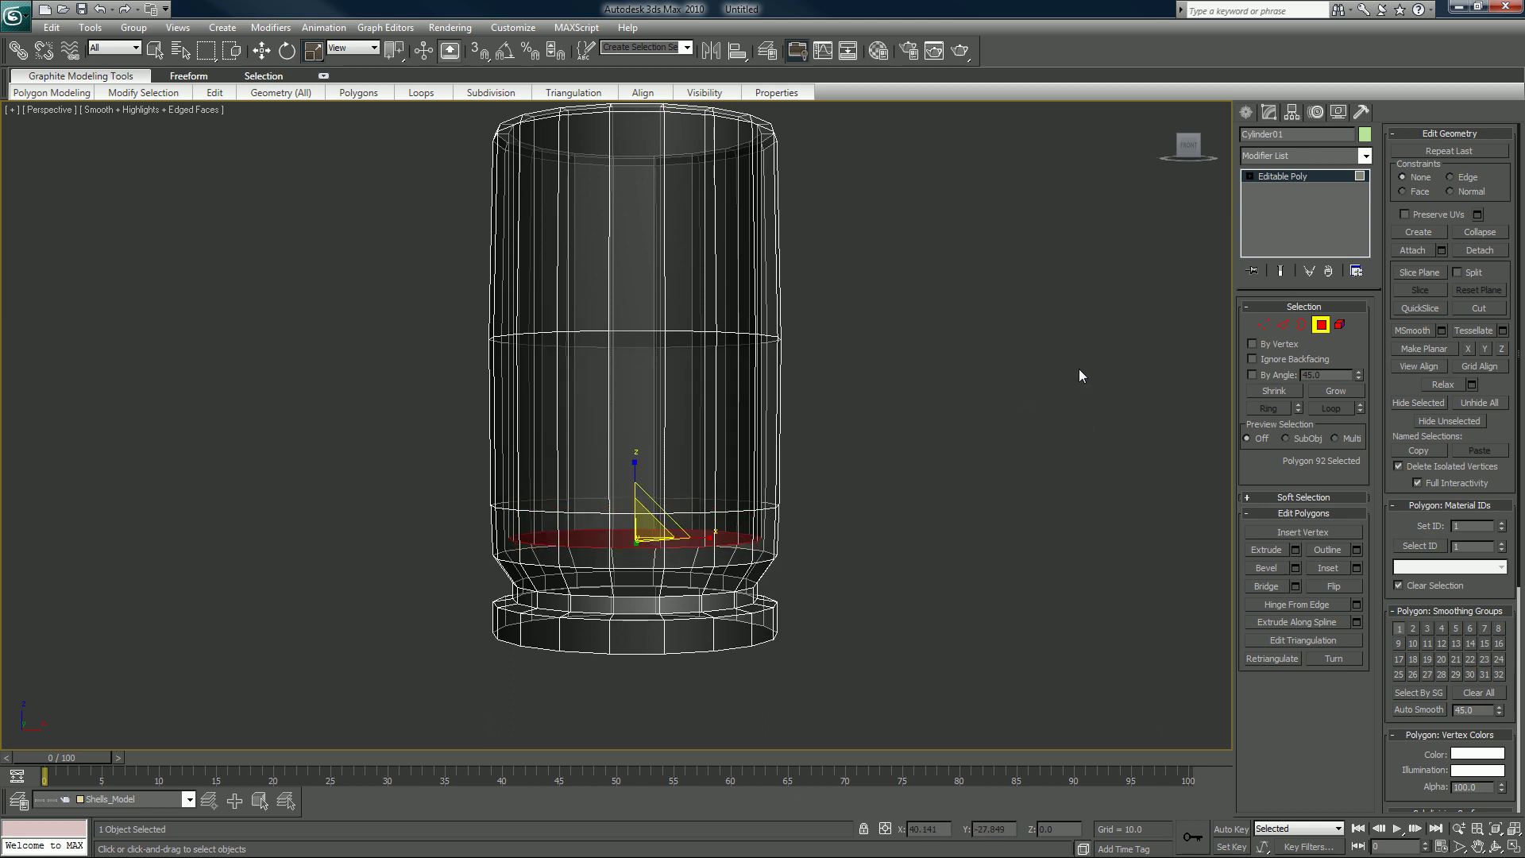
- Pick two polygons on the hollow cup's rim
{"action": "middle_click_drag", "start_coordinate": [920, 335], "coordinate": [862, 426], "text": "alt"}
{"action": "scroll", "coordinate": [861, 427], "scroll_direction": "up", "scroll_amount": 3}
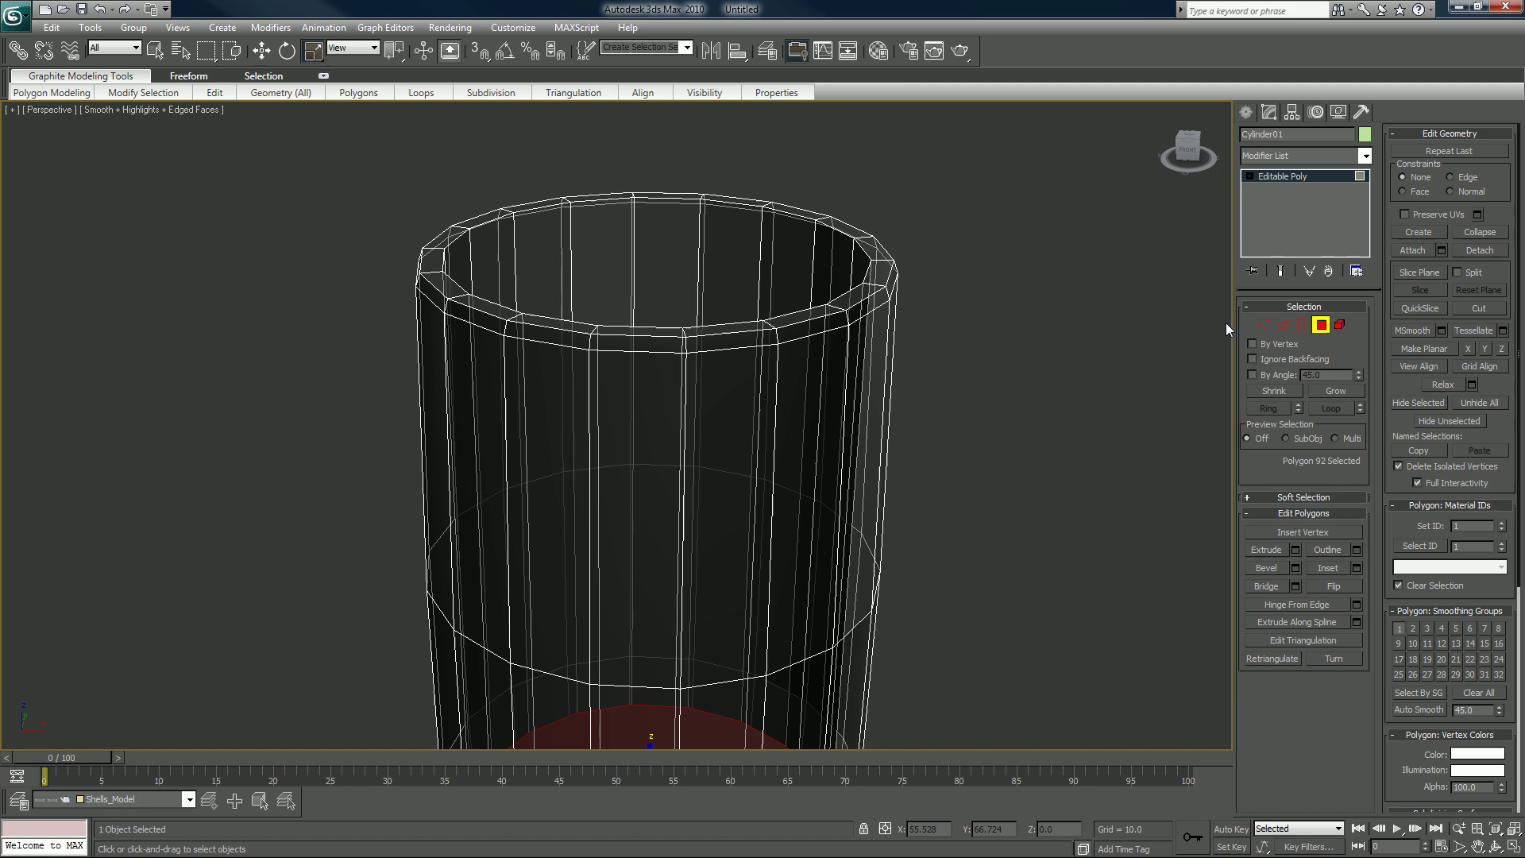
{"action": "left_click", "coordinate": [868, 290]}
{"action": "left_click", "coordinate": [869, 286], "text": "ctrl"}
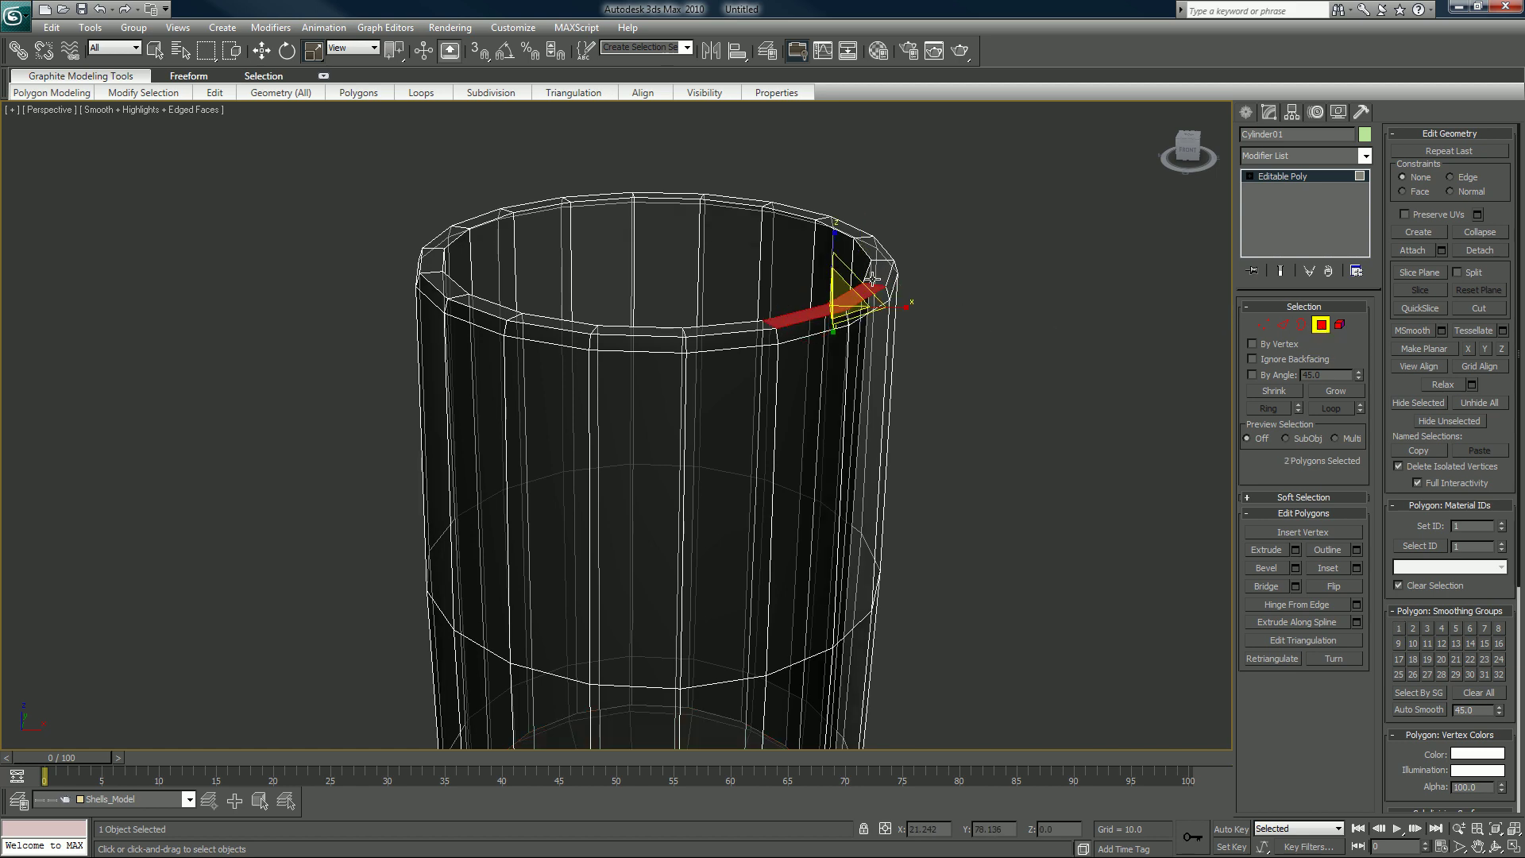
{"action": "mouse_move", "coordinate": [872, 278]}
{"action": "middle_mouse_down", "text": "alt"}
{"action": "mouse_move", "coordinate": [863, 219]}
{"action": "mouse_move", "coordinate": [869, 251]}
{"action": "middle_mouse_up", "text": "alt"}
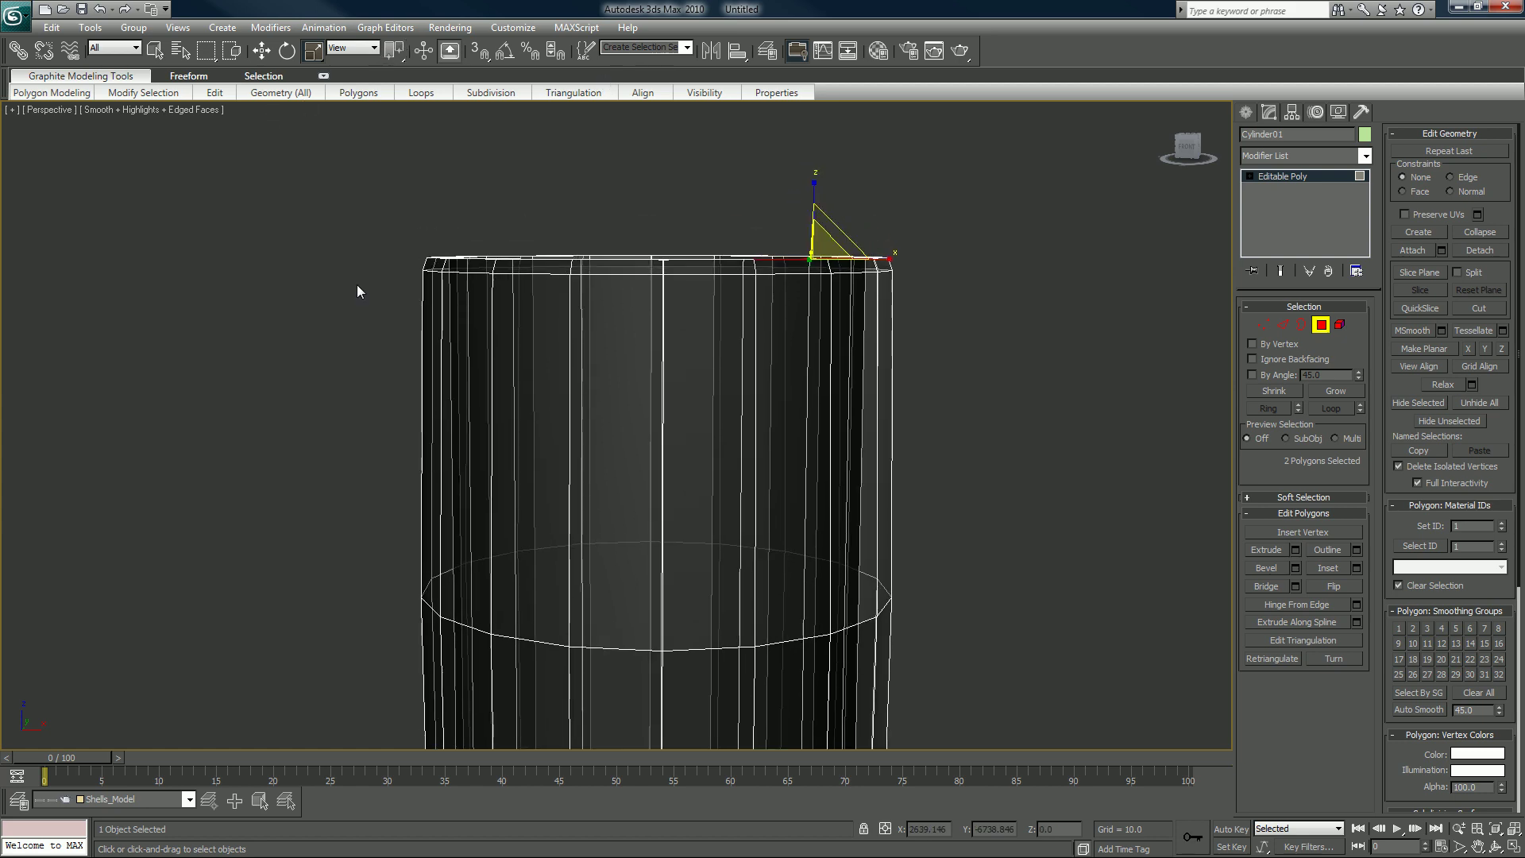
{"action": "mouse_move", "coordinate": [358, 292]}
{"action": "middle_mouse_down", "text": "alt"}
{"action": "mouse_move", "coordinate": [392, 350]}
{"action": "mouse_move", "coordinate": [352, 308]}
{"action": "middle_mouse_up", "text": "alt"}
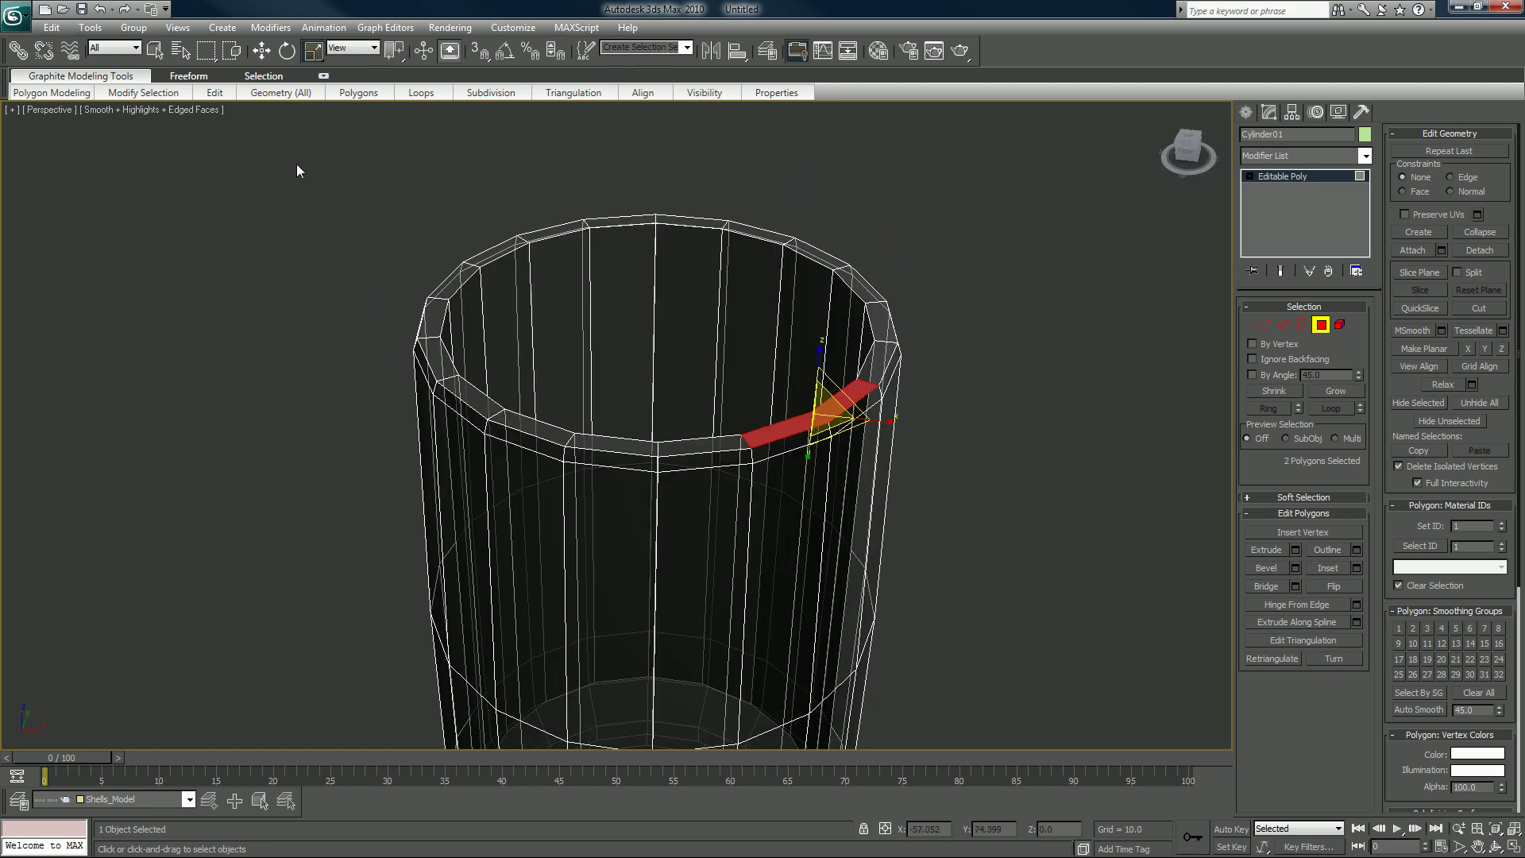
- Loop-select the whole rim polygon ring and insert an extra edge loop through it
{"action": "mouse_move", "coordinate": [143, 93]}
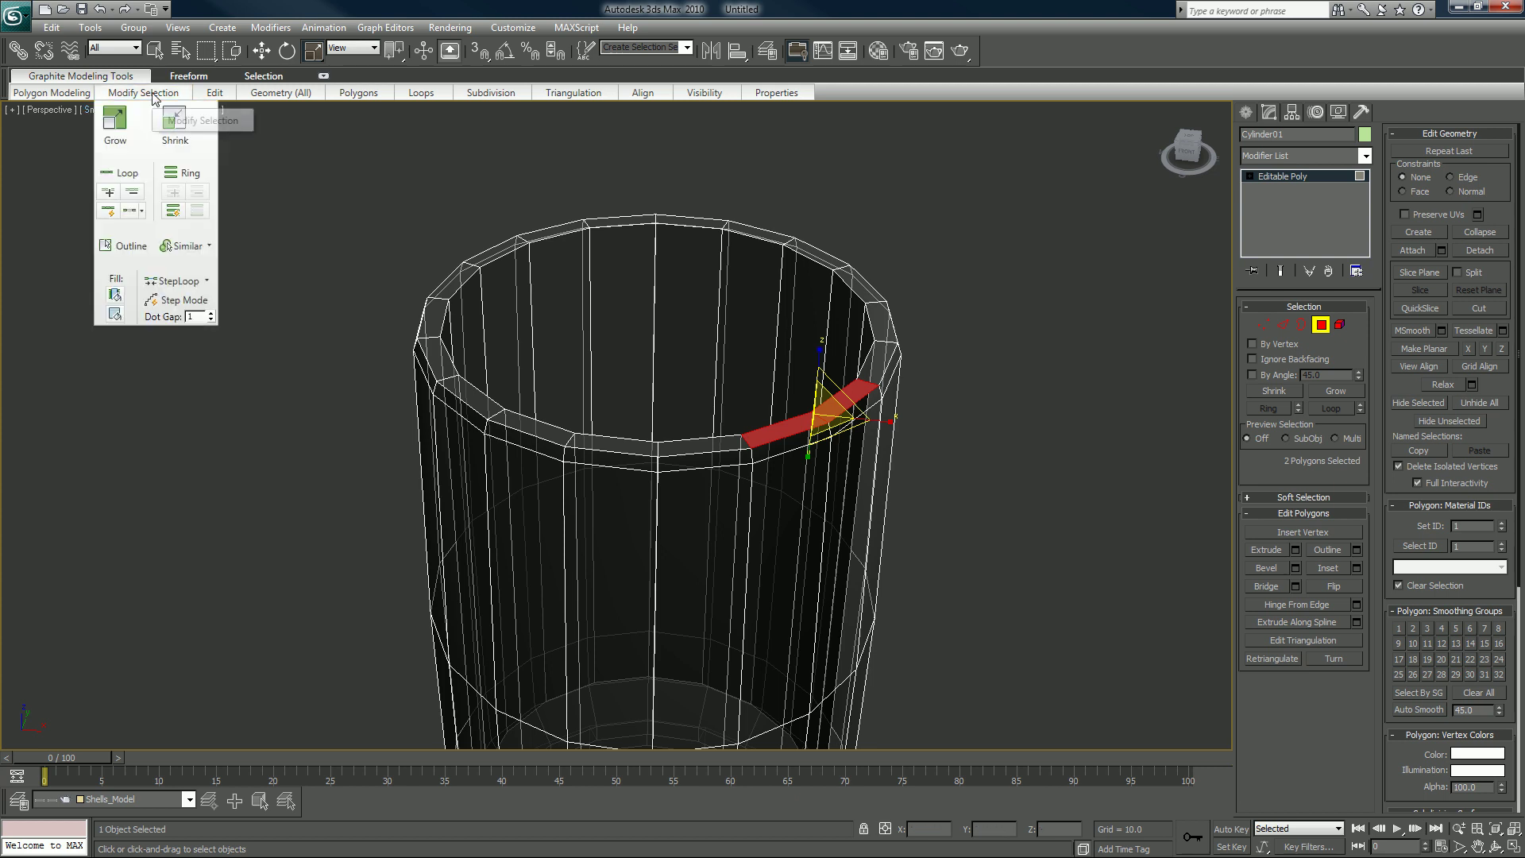
{"action": "left_click", "coordinate": [120, 173]}
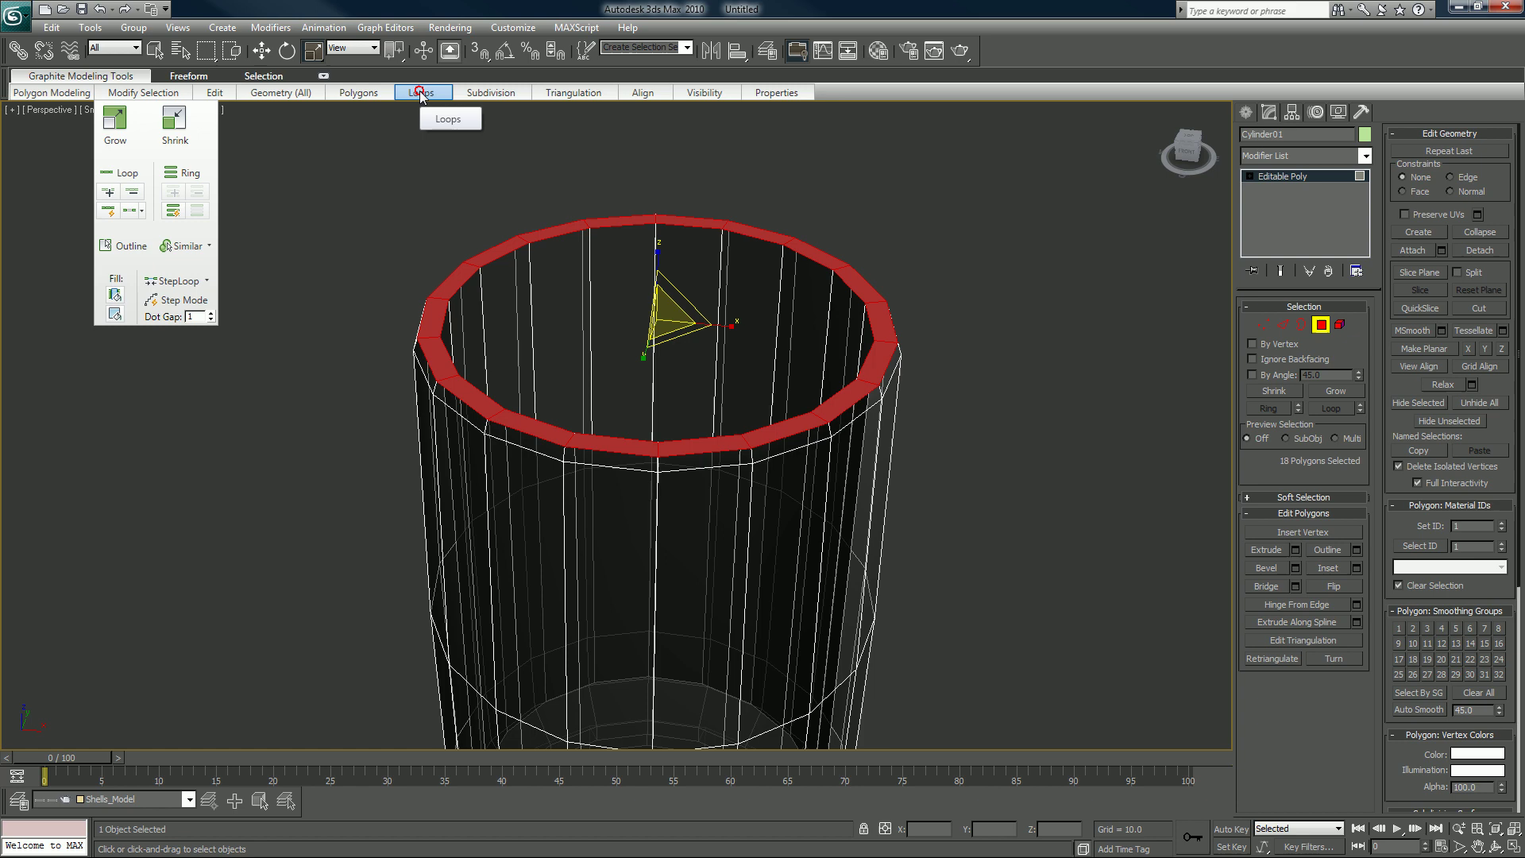
{"action": "mouse_move", "coordinate": [421, 95]}
{"action": "left_click", "coordinate": [415, 132]}
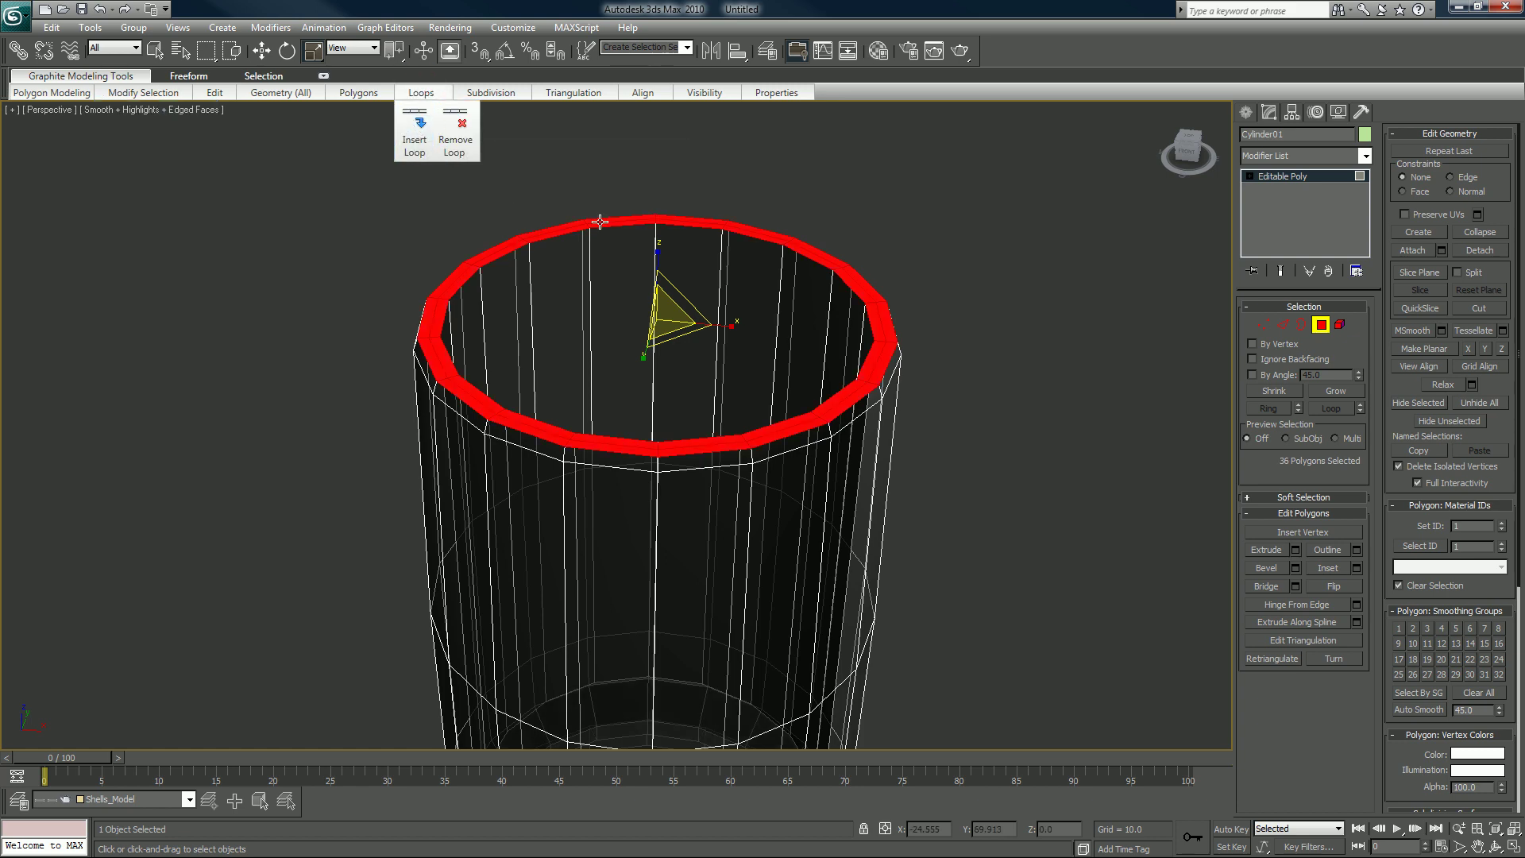
{"action": "middle_click_drag", "start_coordinate": [882, 398], "coordinate": [878, 429]}
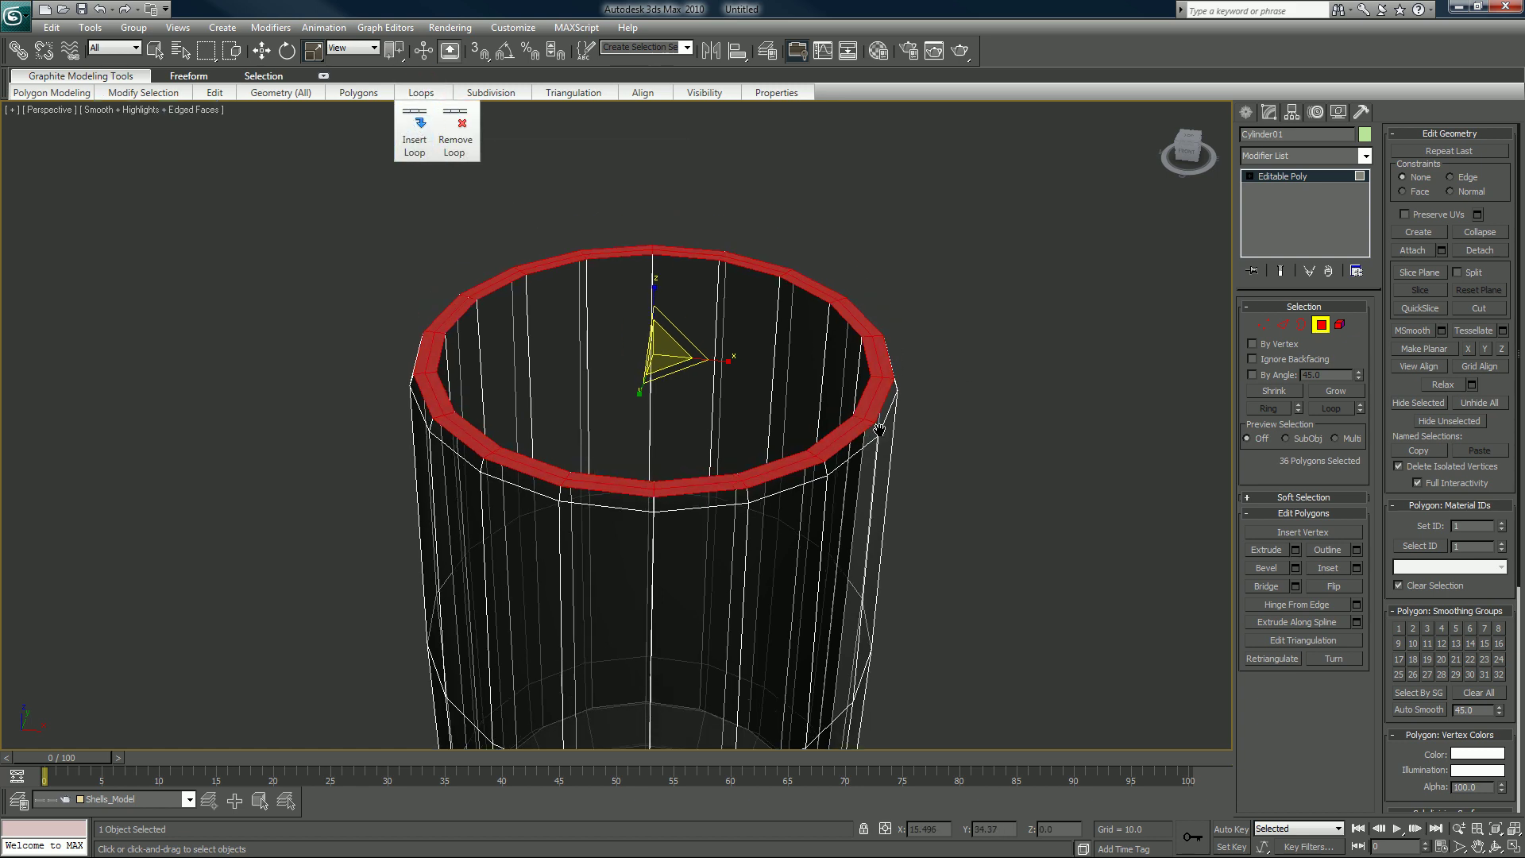
{"action": "scroll", "coordinate": [879, 429], "scroll_direction": "up", "scroll_amount": 3}
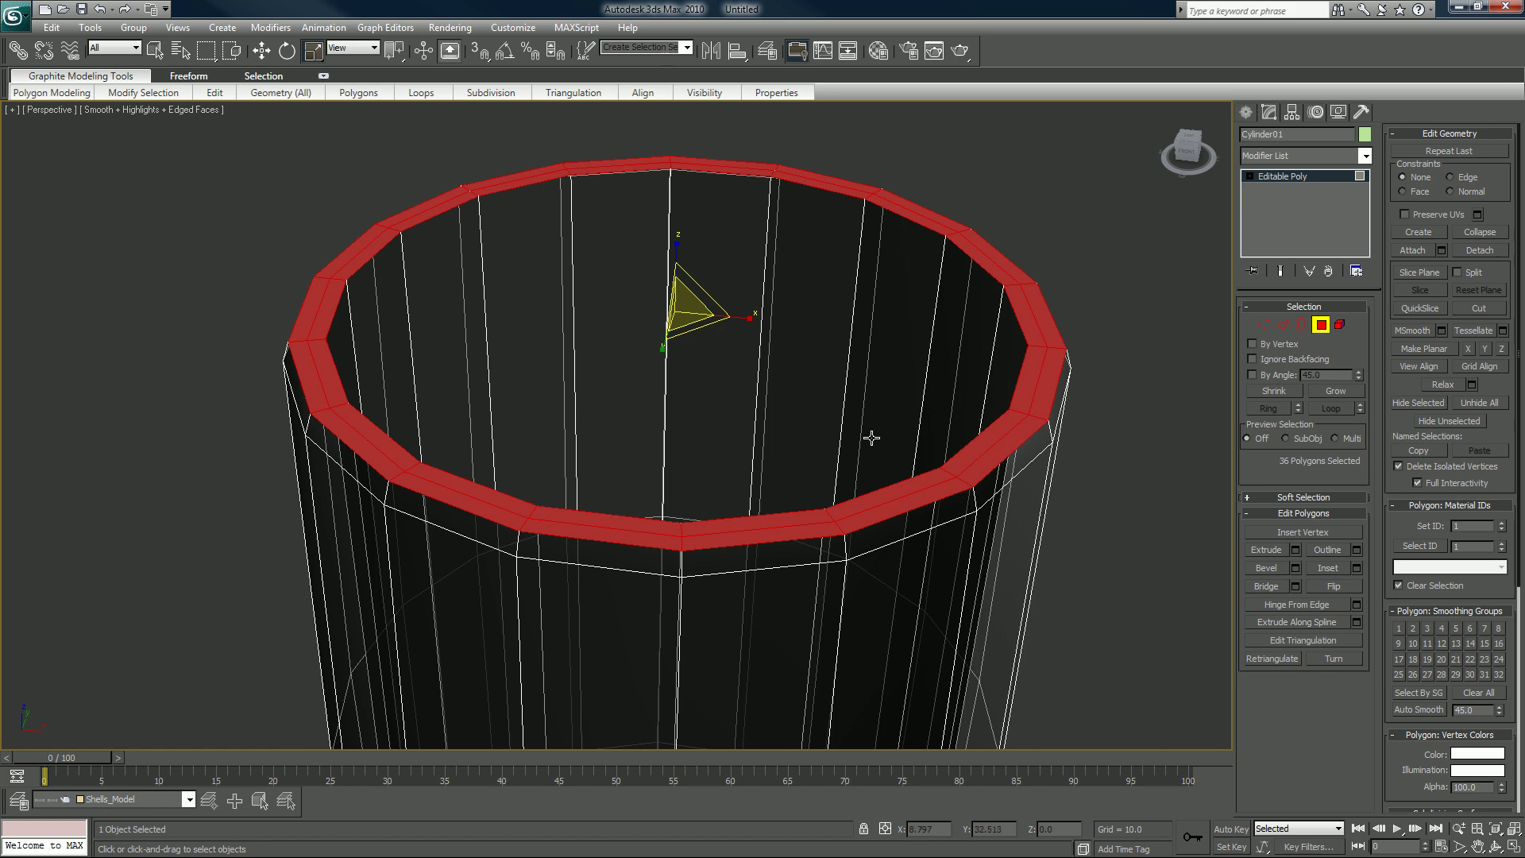
{"action": "scroll", "coordinate": [871, 437], "scroll_direction": "down", "scroll_amount": 3}
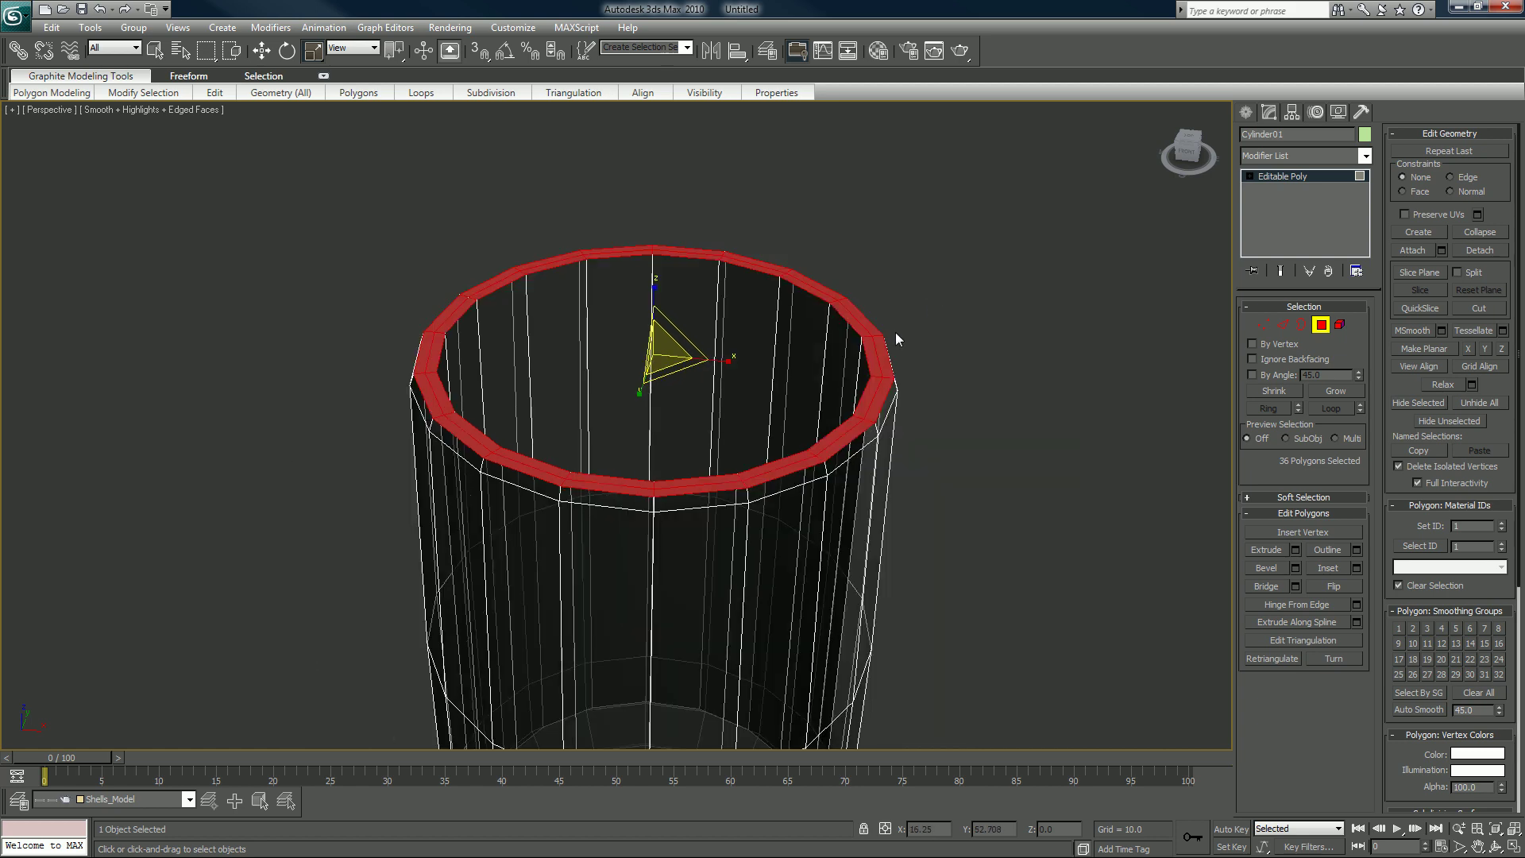
{"action": "scroll", "coordinate": [894, 332], "scroll_direction": "up", "scroll_amount": 3}
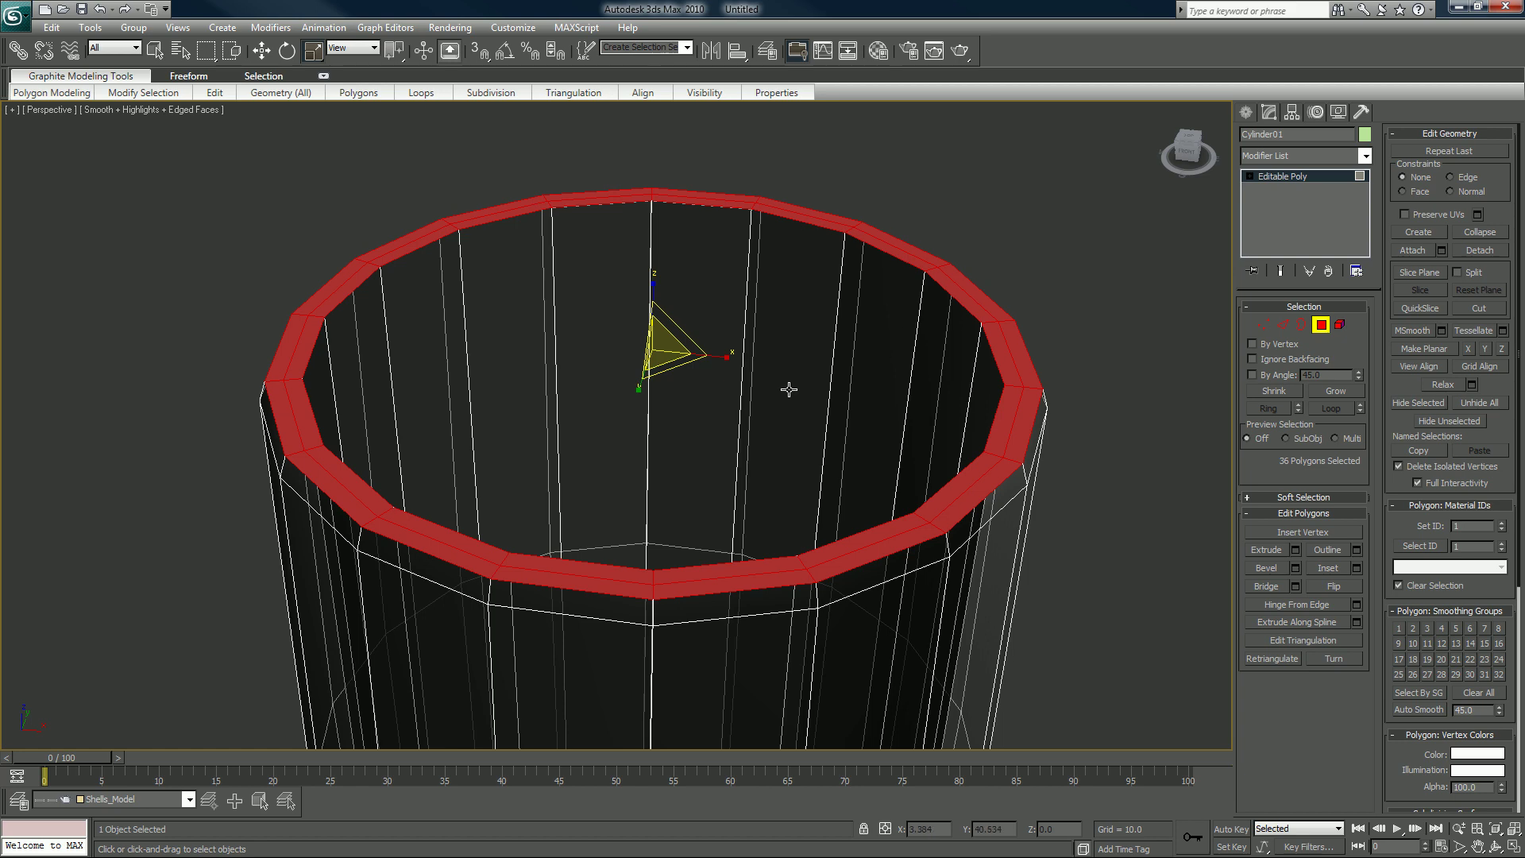
- In Edge mode, raise the rim's middle edge loop slightly along Z
{"action": "key", "text": "F2"}
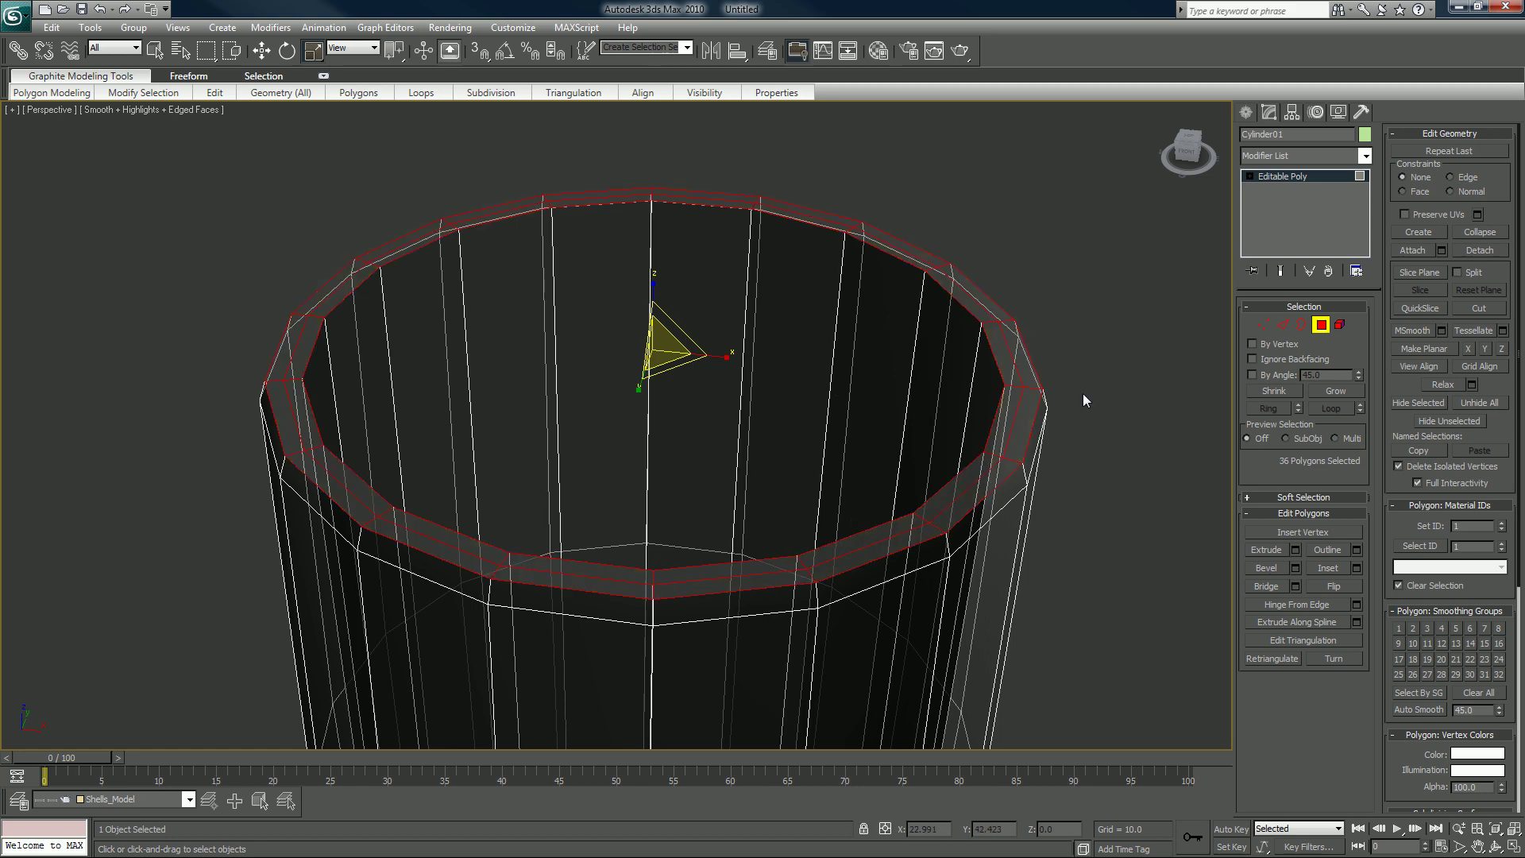
{"action": "key", "text": "2"}
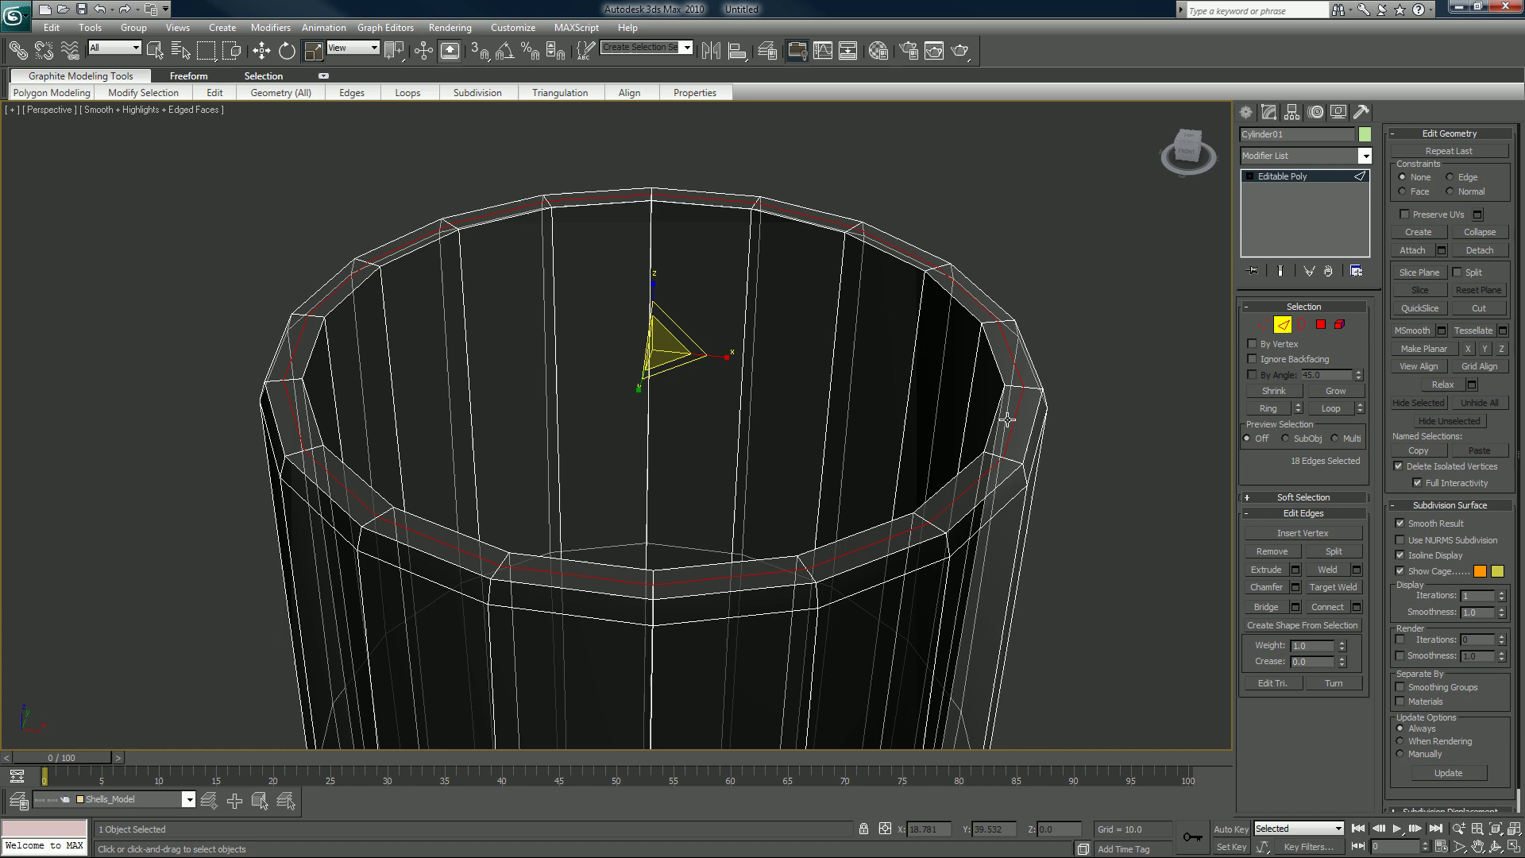
{"action": "middle_click_drag", "start_coordinate": [902, 423], "coordinate": [900, 407], "text": "alt"}
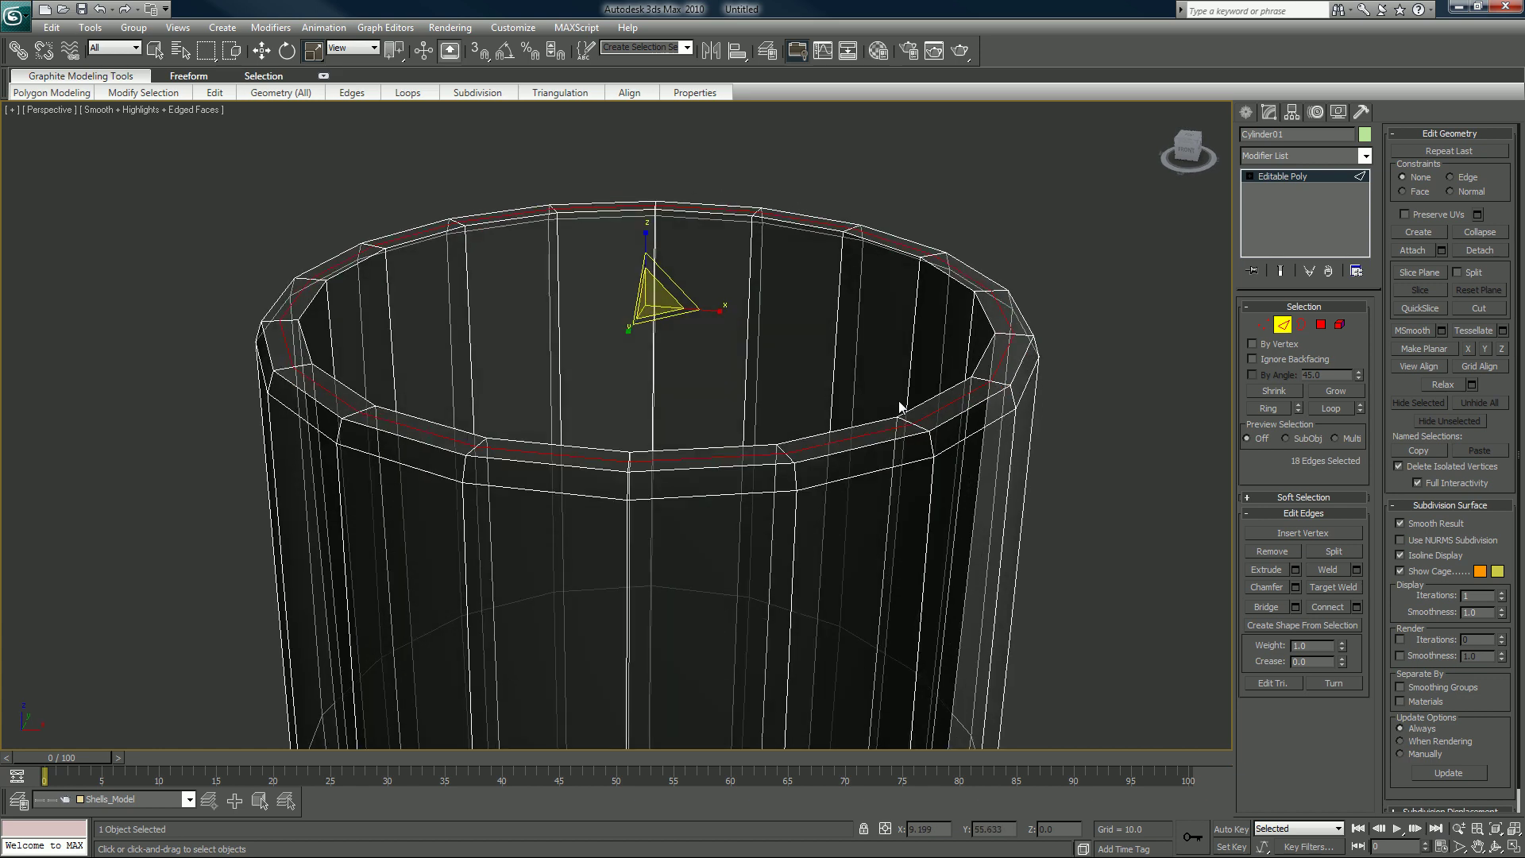
{"action": "key", "text": "w"}
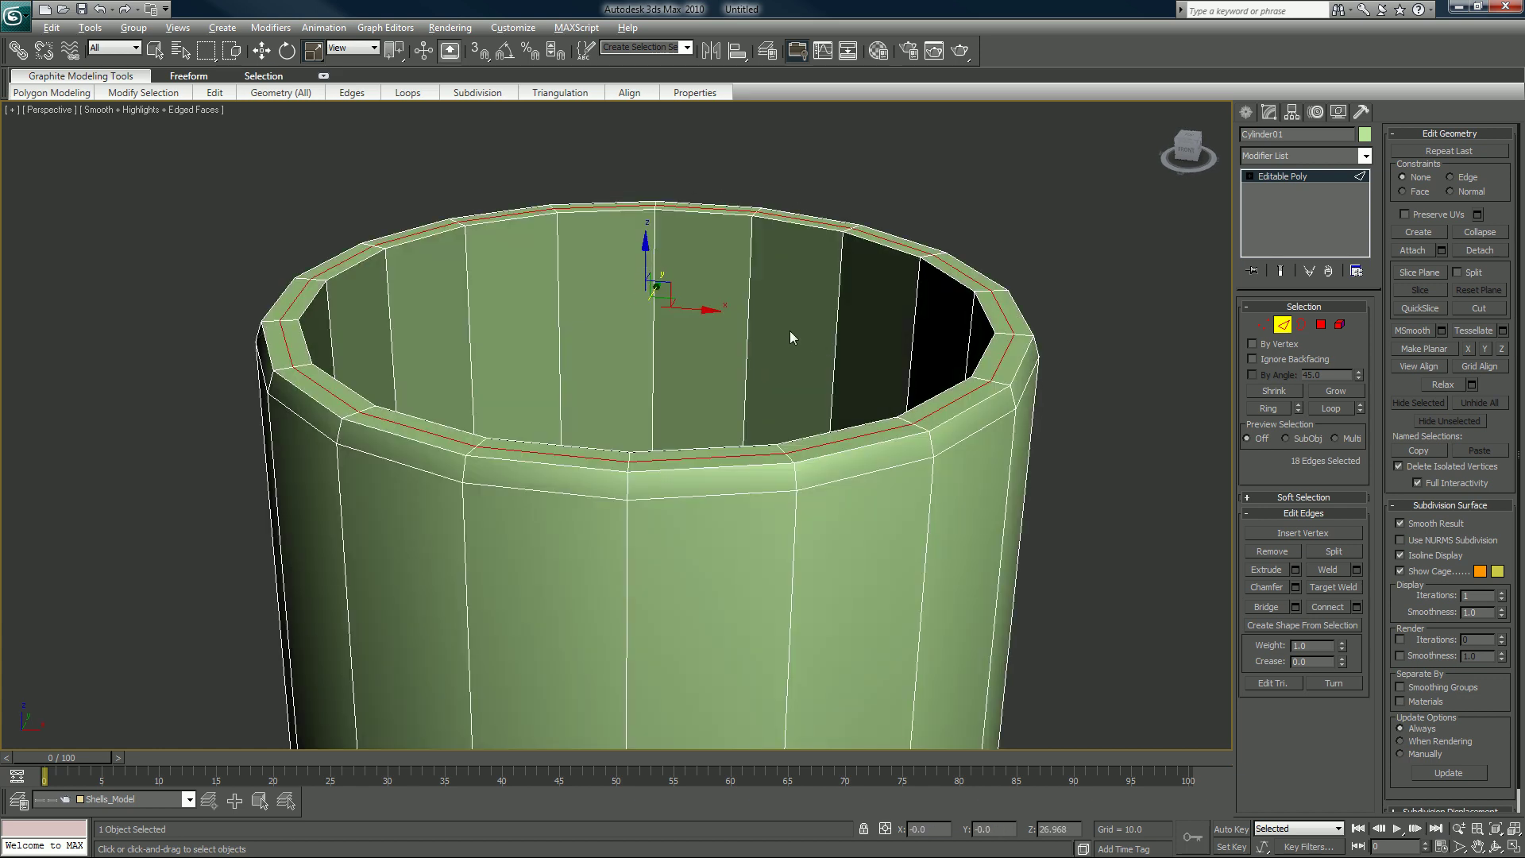
{"action": "left_click_drag", "start_coordinate": [647, 252], "coordinate": [647, 246]}
{"action": "middle_click_drag", "start_coordinate": [727, 463], "coordinate": [741, 502], "text": "alt"}
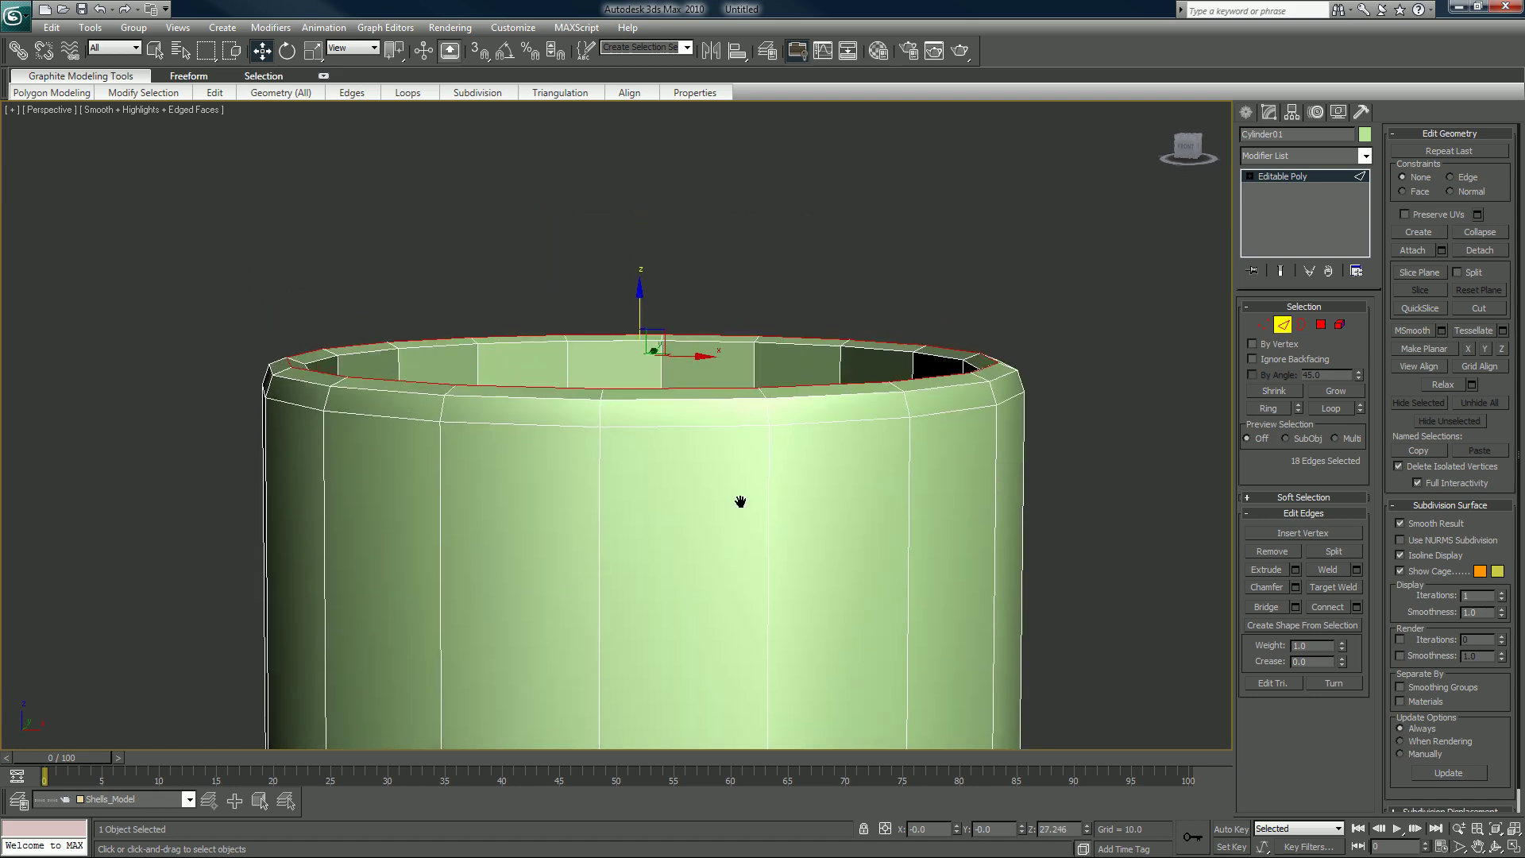
{"action": "left_click_drag", "start_coordinate": [651, 311], "coordinate": [650, 298]}
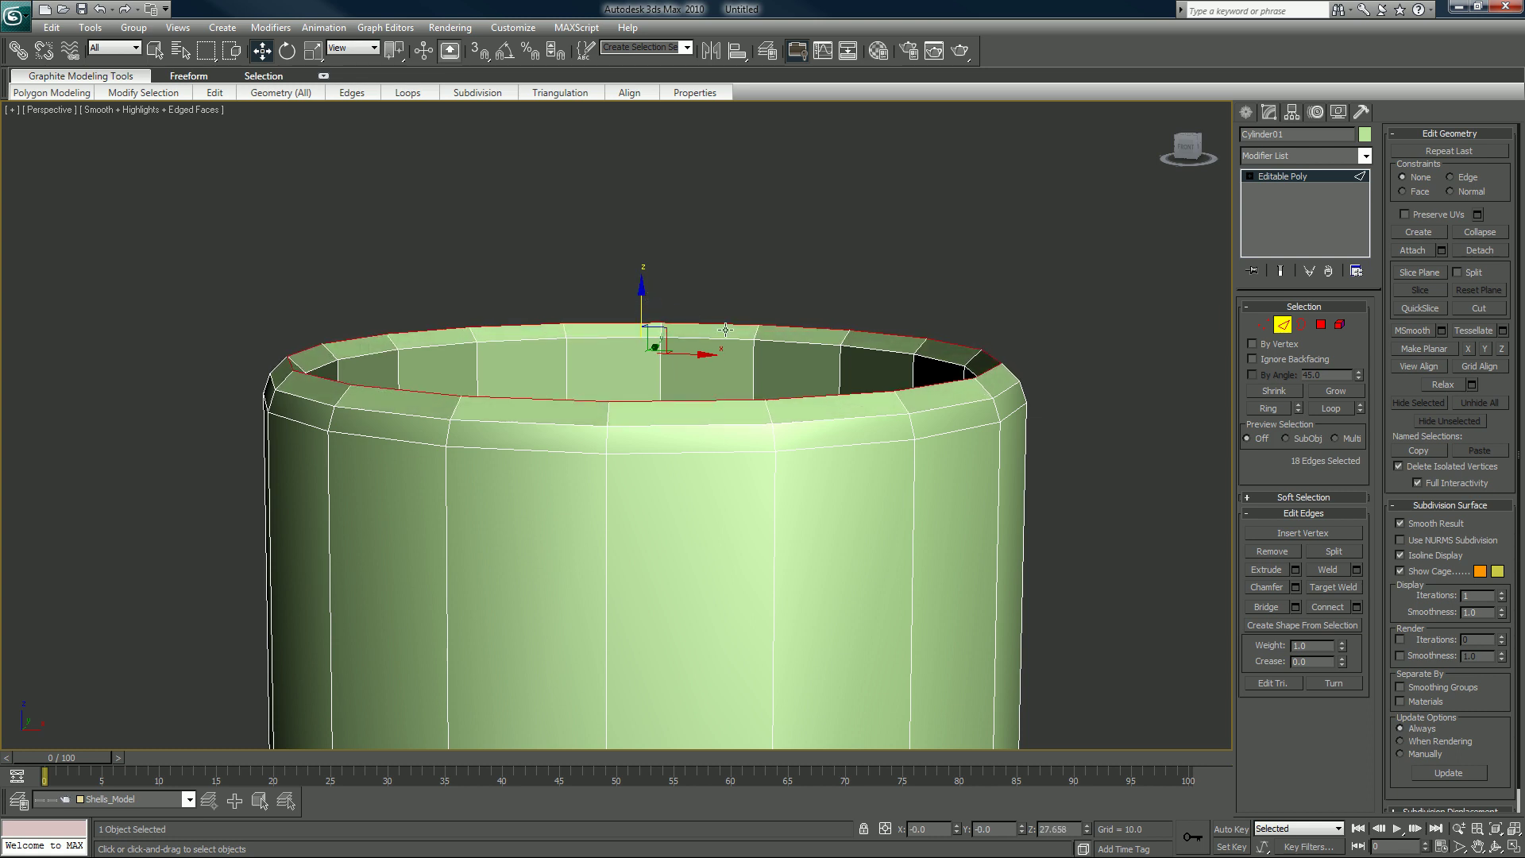
- Try a 0.41 chamfer on the rim edges, cancel it, and lower the edge loop slightly
{"action": "left_click", "coordinate": [1297, 586]}
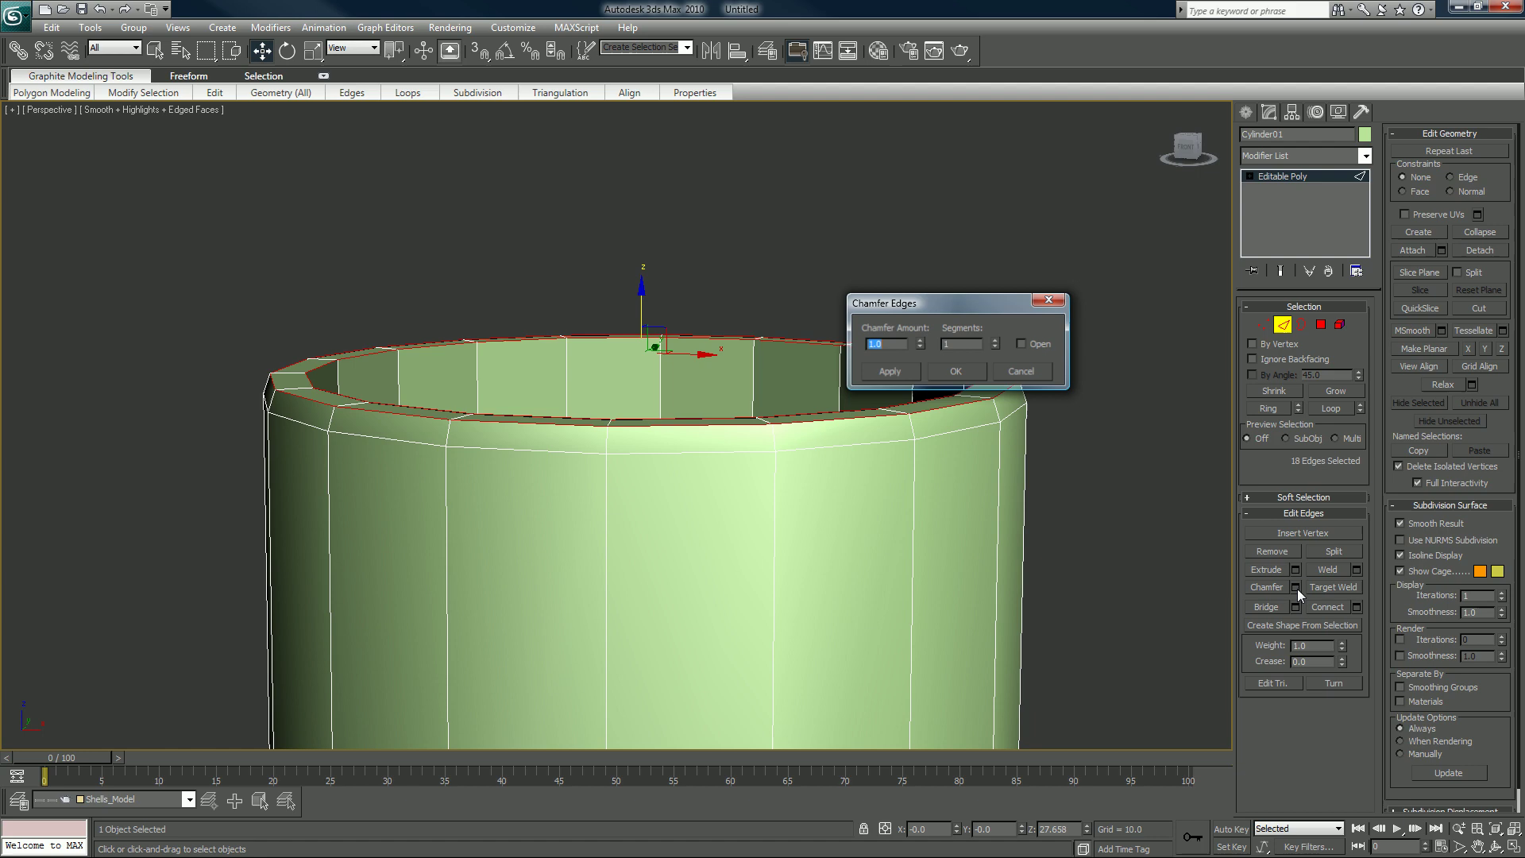
{"action": "left_click_drag", "start_coordinate": [920, 344], "coordinate": [922, 311]}
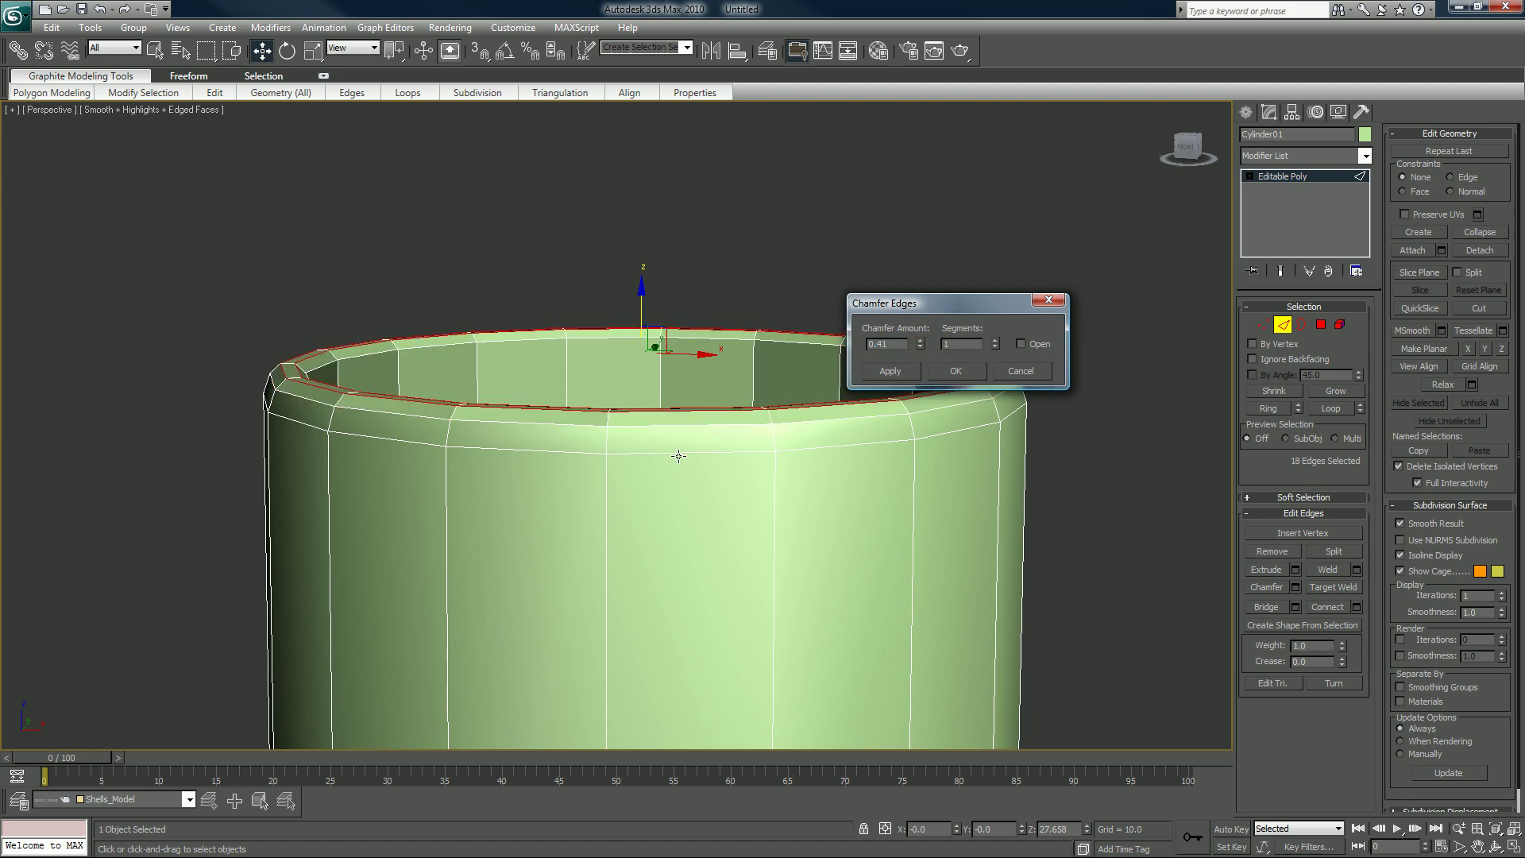
{"action": "mouse_move", "coordinate": [667, 458]}
{"action": "middle_mouse_down", "text": "alt"}
{"action": "mouse_move", "coordinate": [661, 500]}
{"action": "mouse_move", "coordinate": [681, 498]}
{"action": "mouse_move", "coordinate": [648, 470]}
{"action": "middle_mouse_up", "text": "alt"}
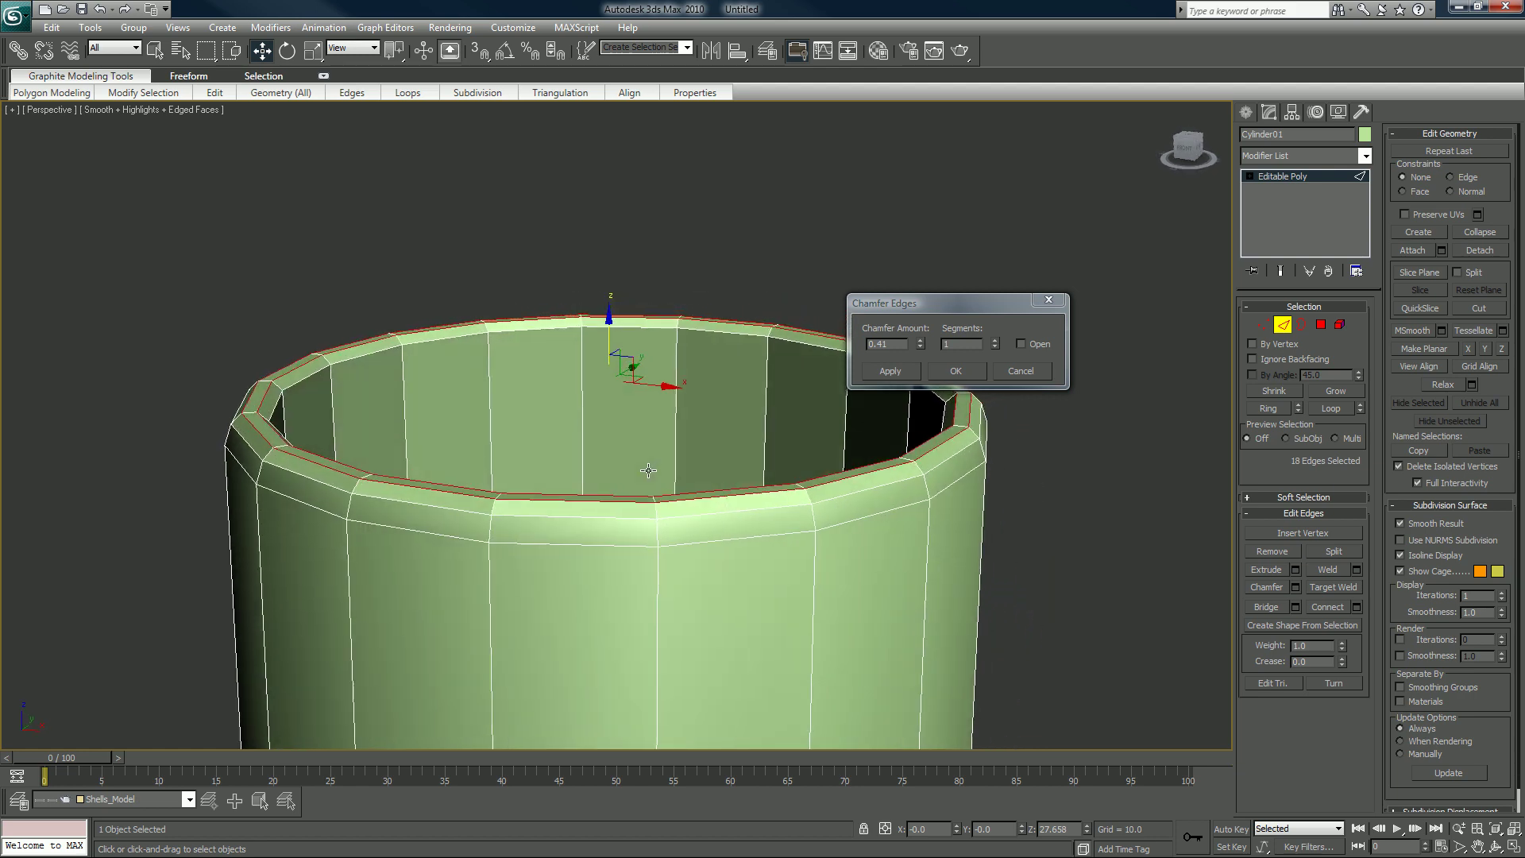
{"action": "left_click", "coordinate": [1020, 371]}
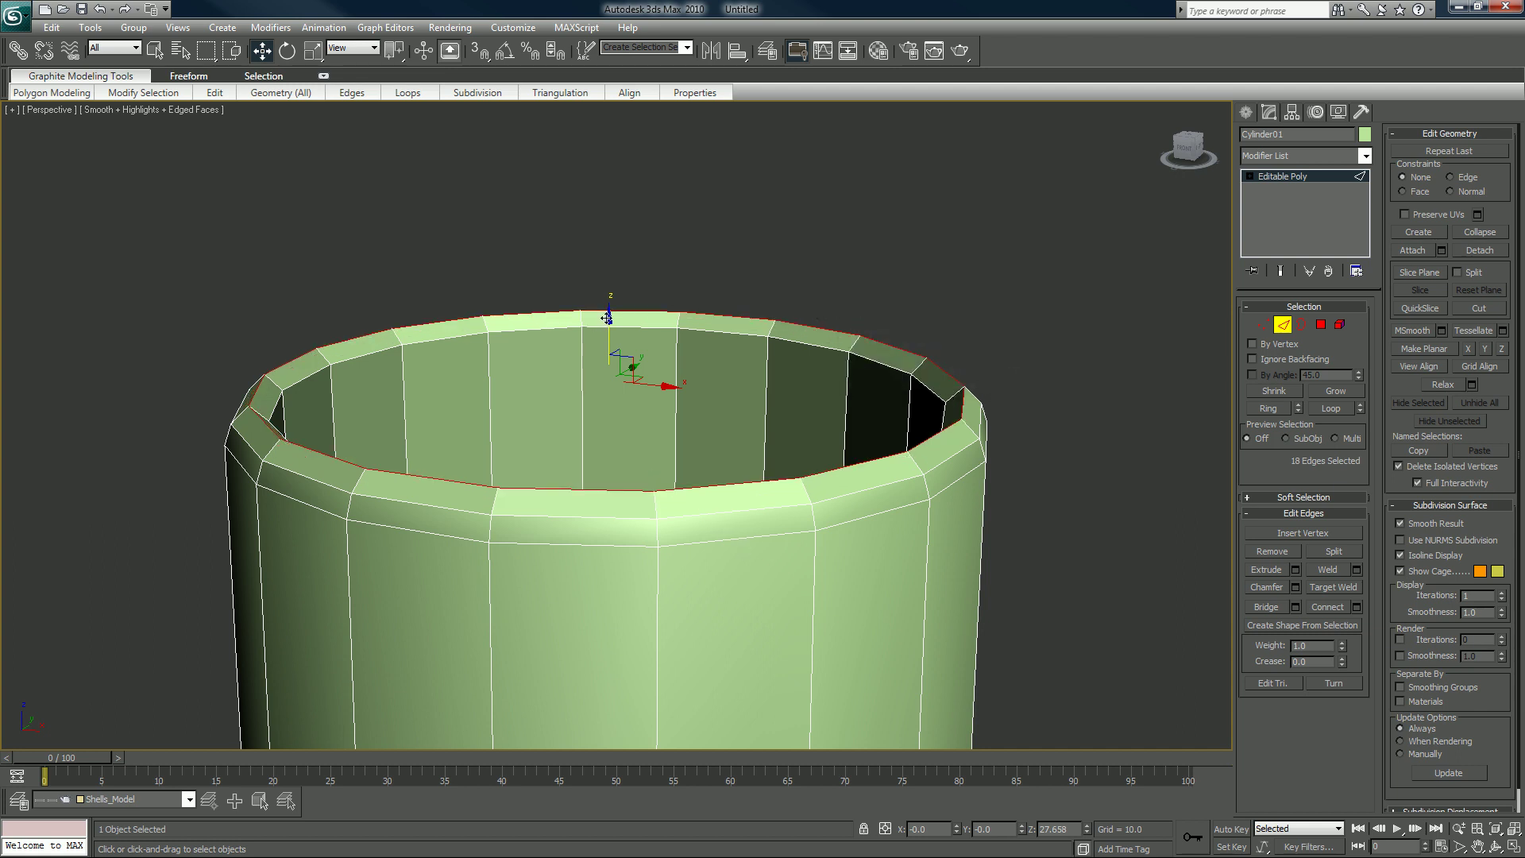
{"action": "left_click_drag", "start_coordinate": [610, 319], "coordinate": [615, 336]}
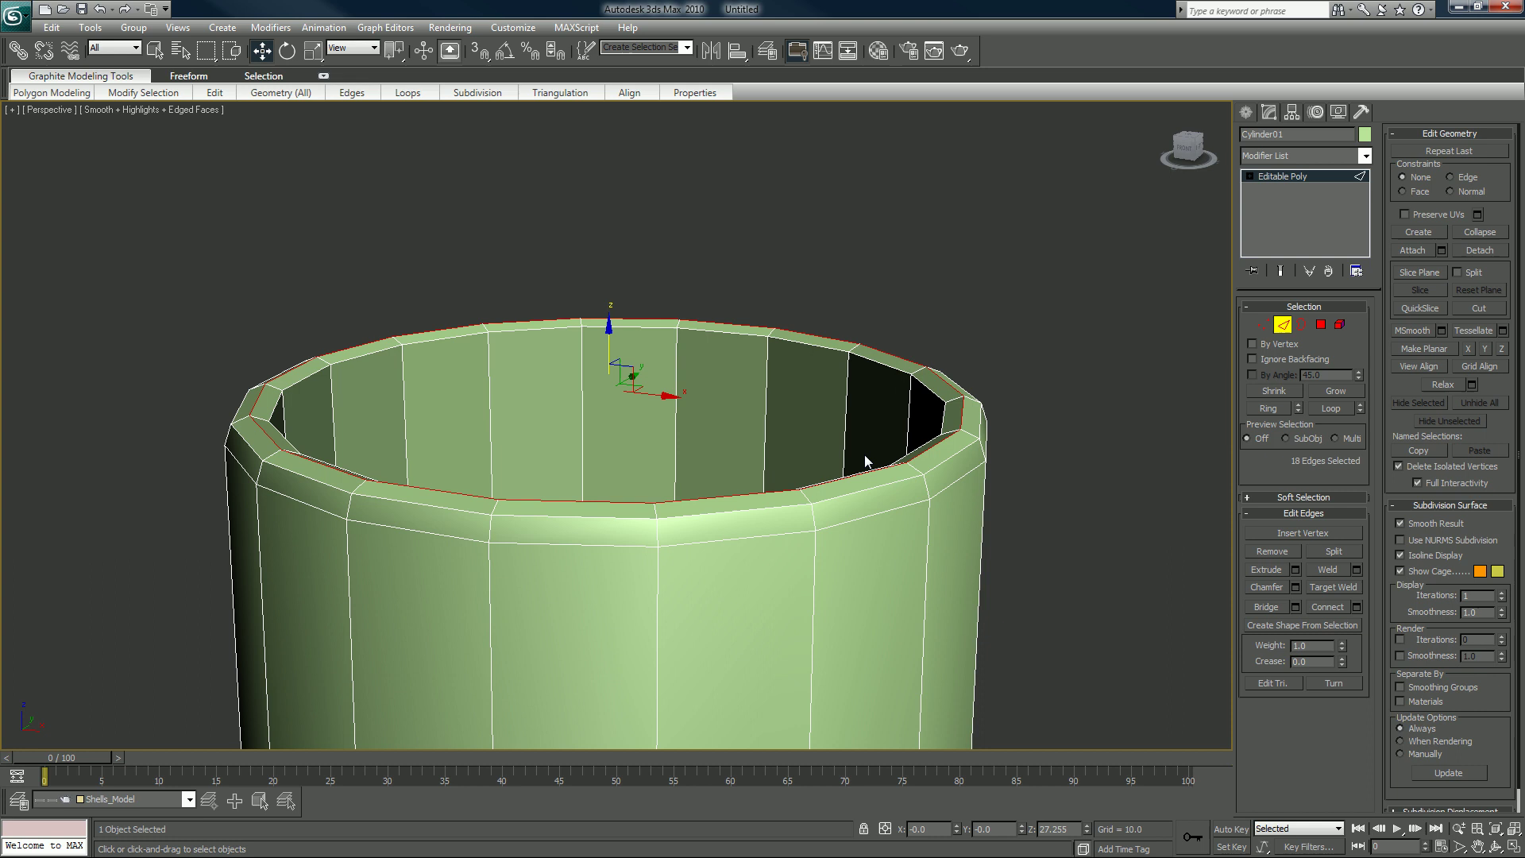
{"action": "scroll", "coordinate": [877, 487], "scroll_direction": "down", "scroll_amount": 6}
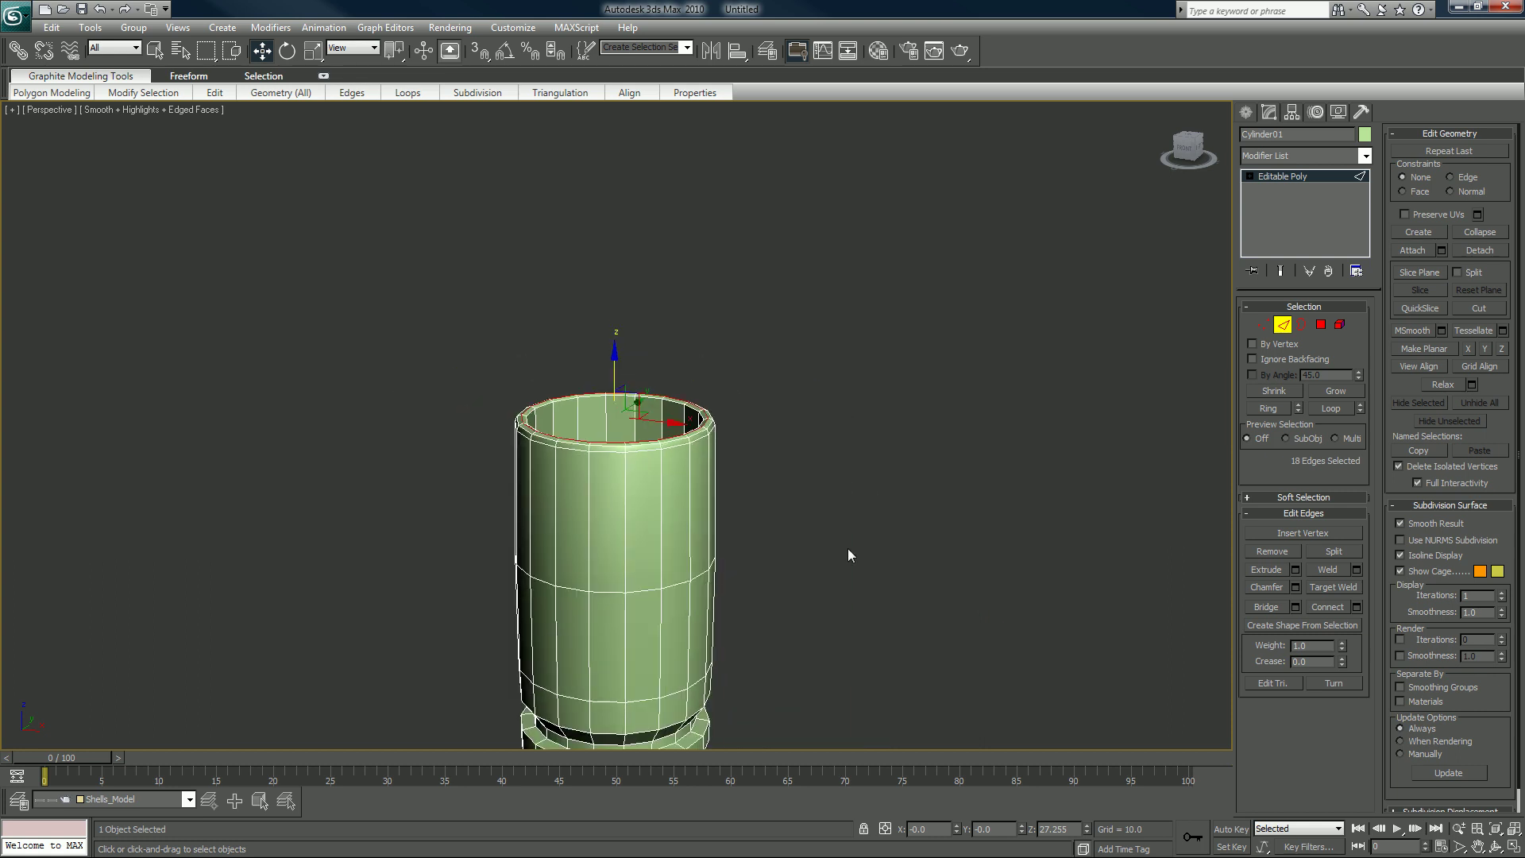
- Select the casing's bottom cap polygon from below and bring up its Bevel settings
{"action": "middle_click_drag", "start_coordinate": [848, 554], "coordinate": [827, 326], "text": "alt"}
{"action": "scroll", "coordinate": [825, 337], "scroll_direction": "up", "scroll_amount": 4}
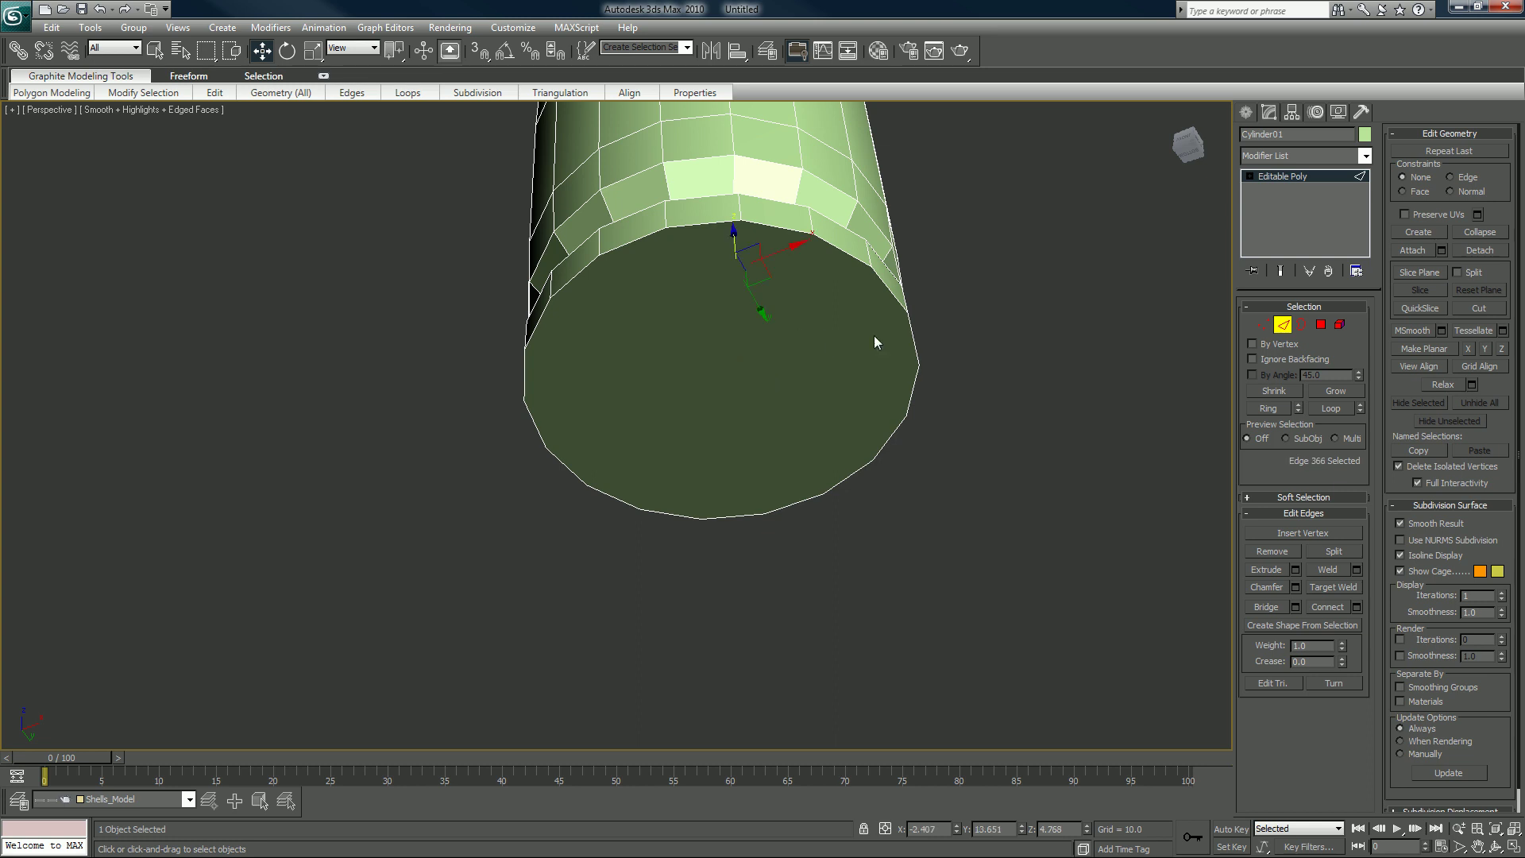
{"action": "left_click", "coordinate": [1321, 324]}
{"action": "left_click", "coordinate": [779, 350]}
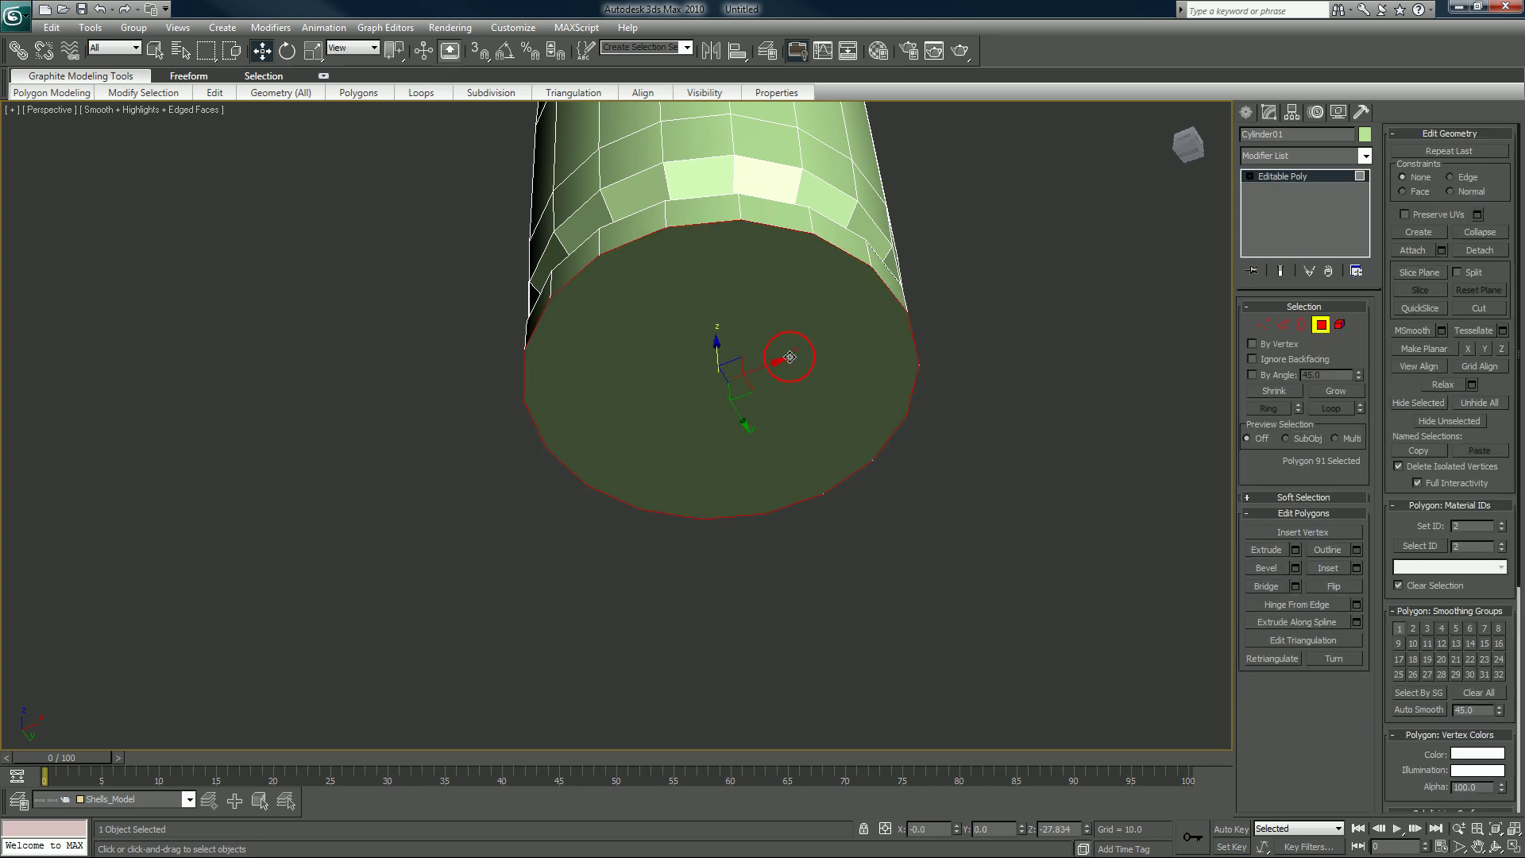
{"action": "left_click", "coordinate": [1296, 568]}
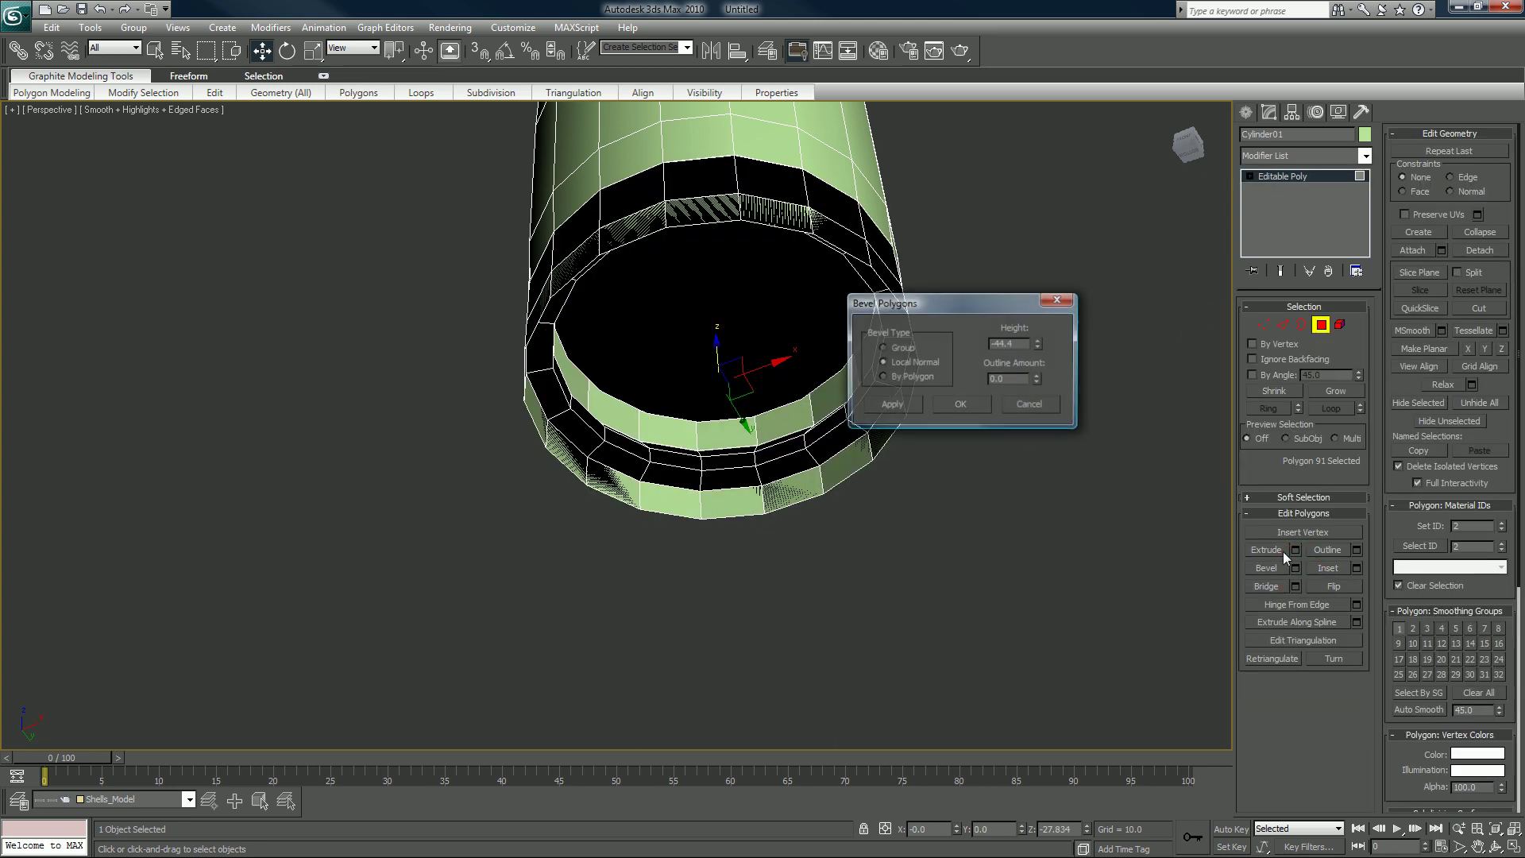
- Bevel the cap into a first inset ring of about 5.5, then a thin, slightly sunken ring
{"action": "right_click", "coordinate": [1039, 345]}
{"action": "left_click_drag", "start_coordinate": [1036, 382], "coordinate": [997, 404]}
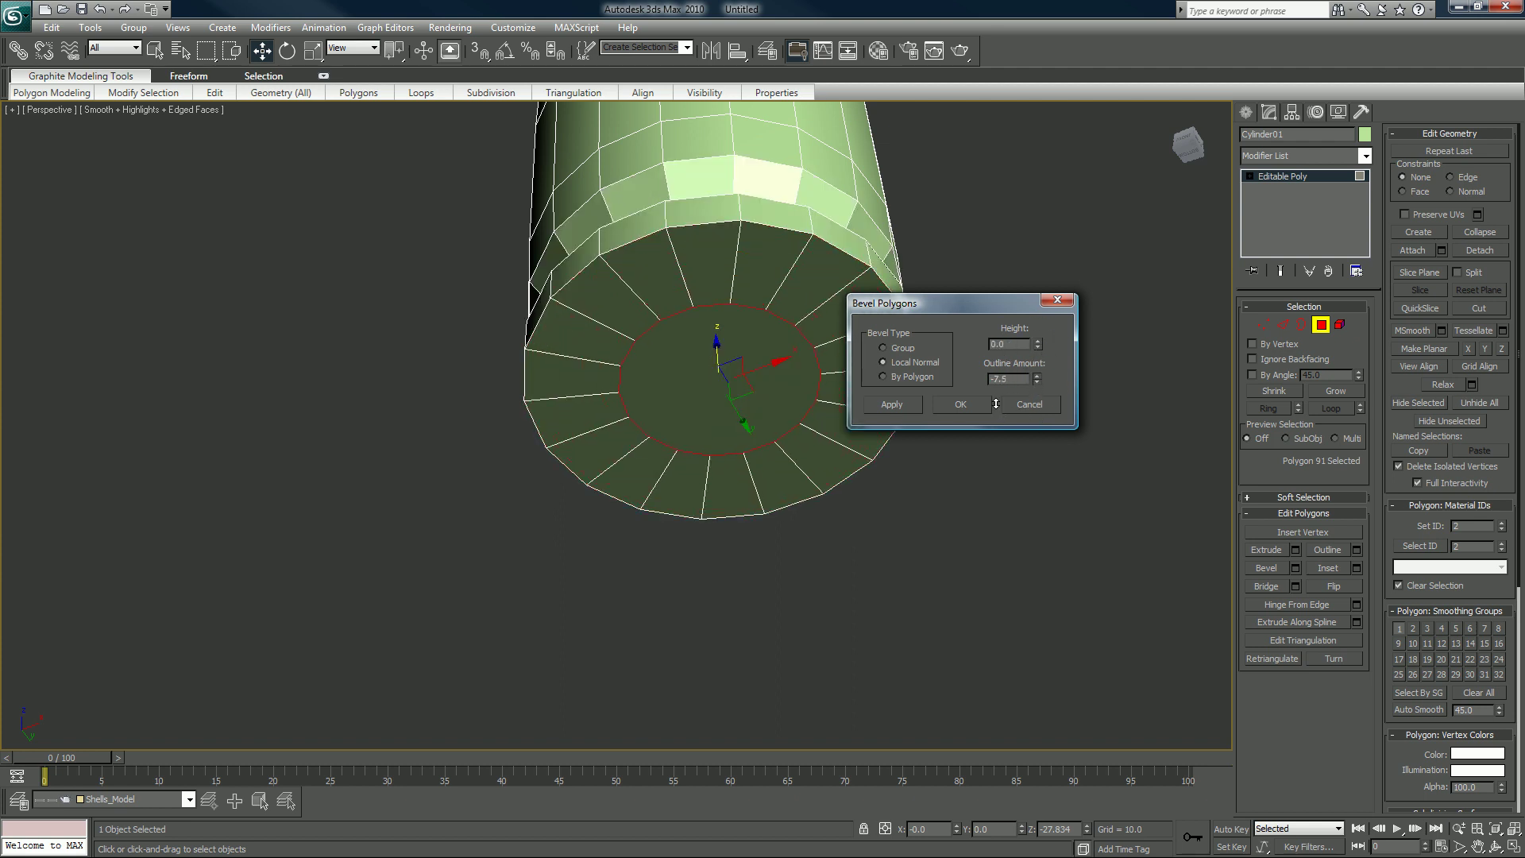
{"action": "left_click", "coordinate": [908, 405]}
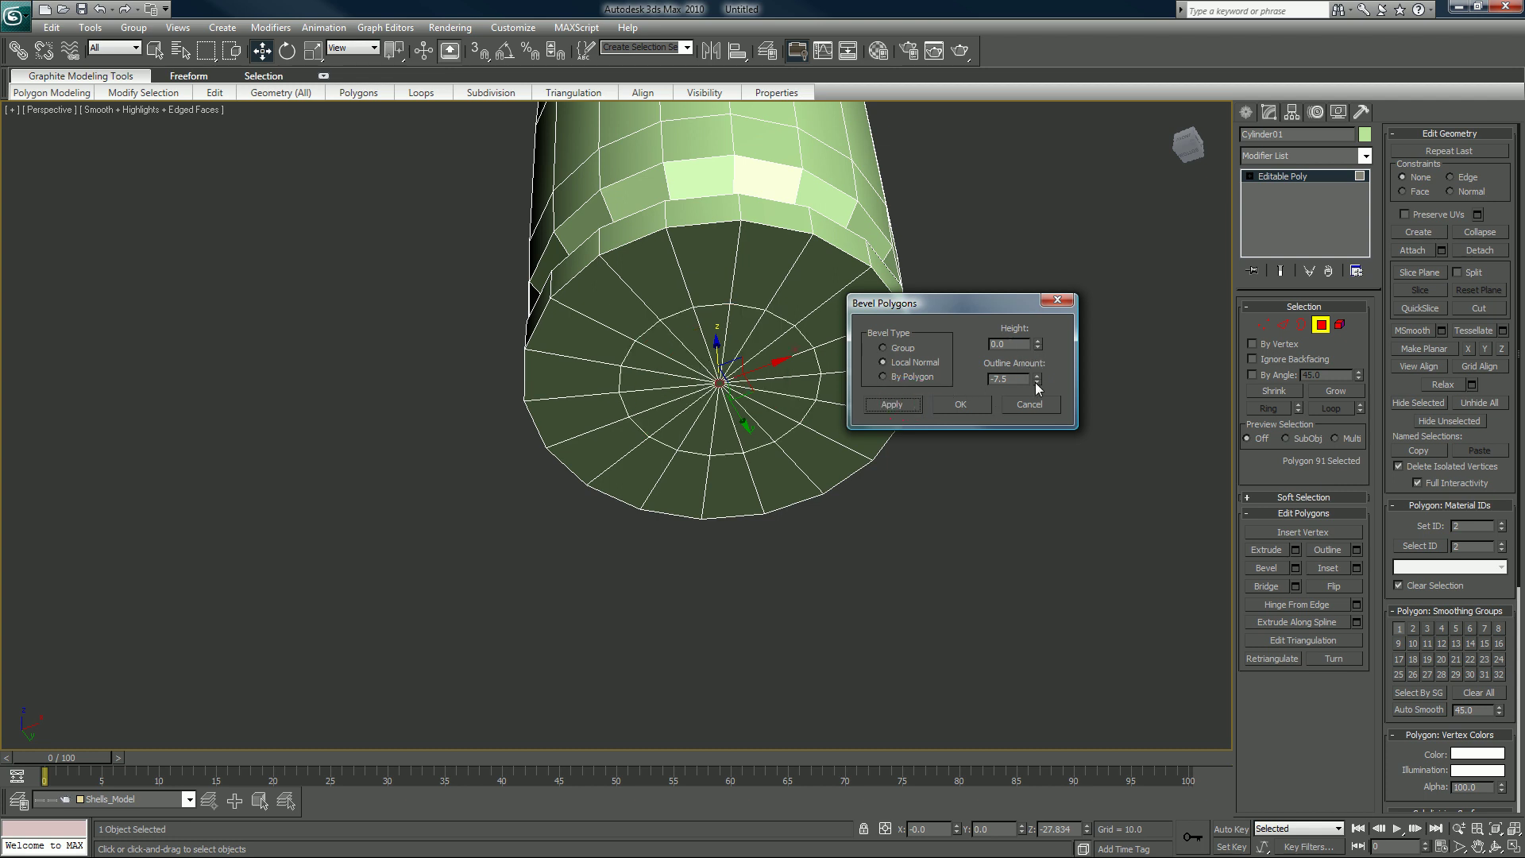
{"action": "left_click_drag", "start_coordinate": [1037, 387], "coordinate": [1047, 373]}
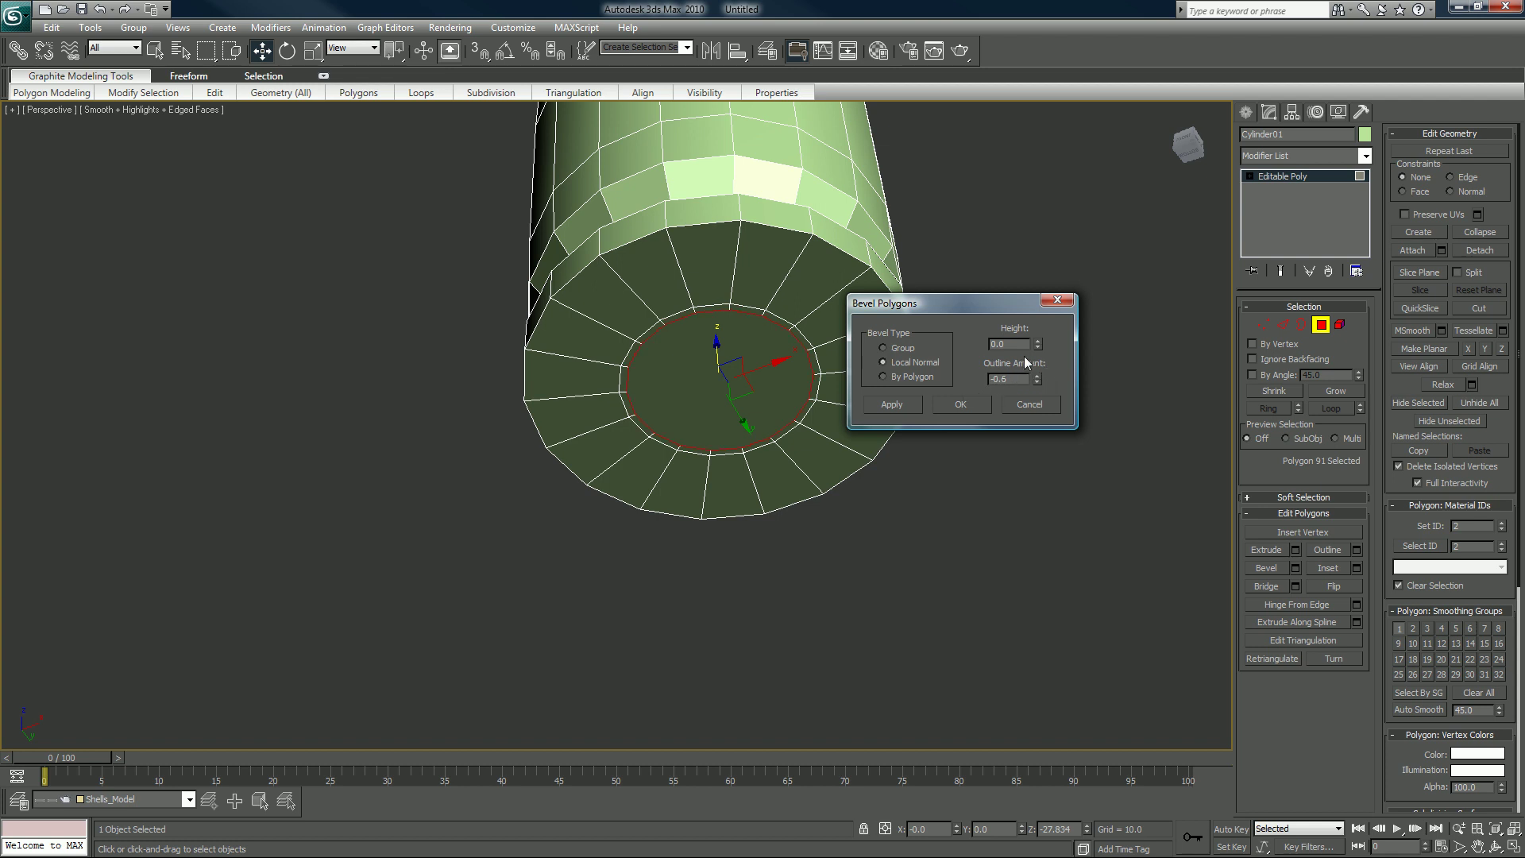
{"action": "left_click_drag", "start_coordinate": [1038, 343], "coordinate": [1039, 337]}
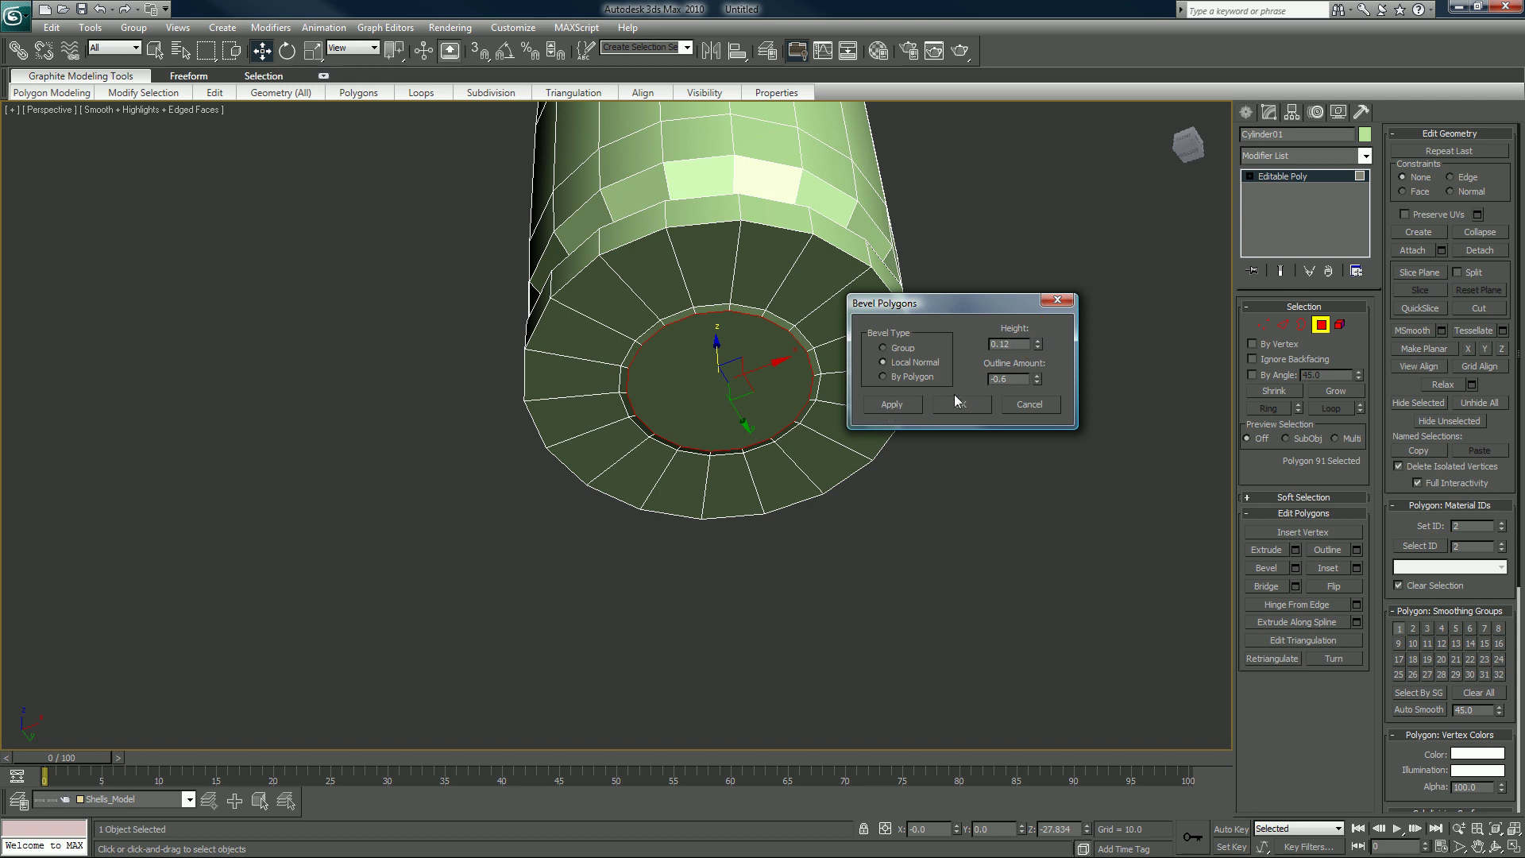
{"action": "left_click_drag", "start_coordinate": [1038, 349], "coordinate": [1041, 357]}
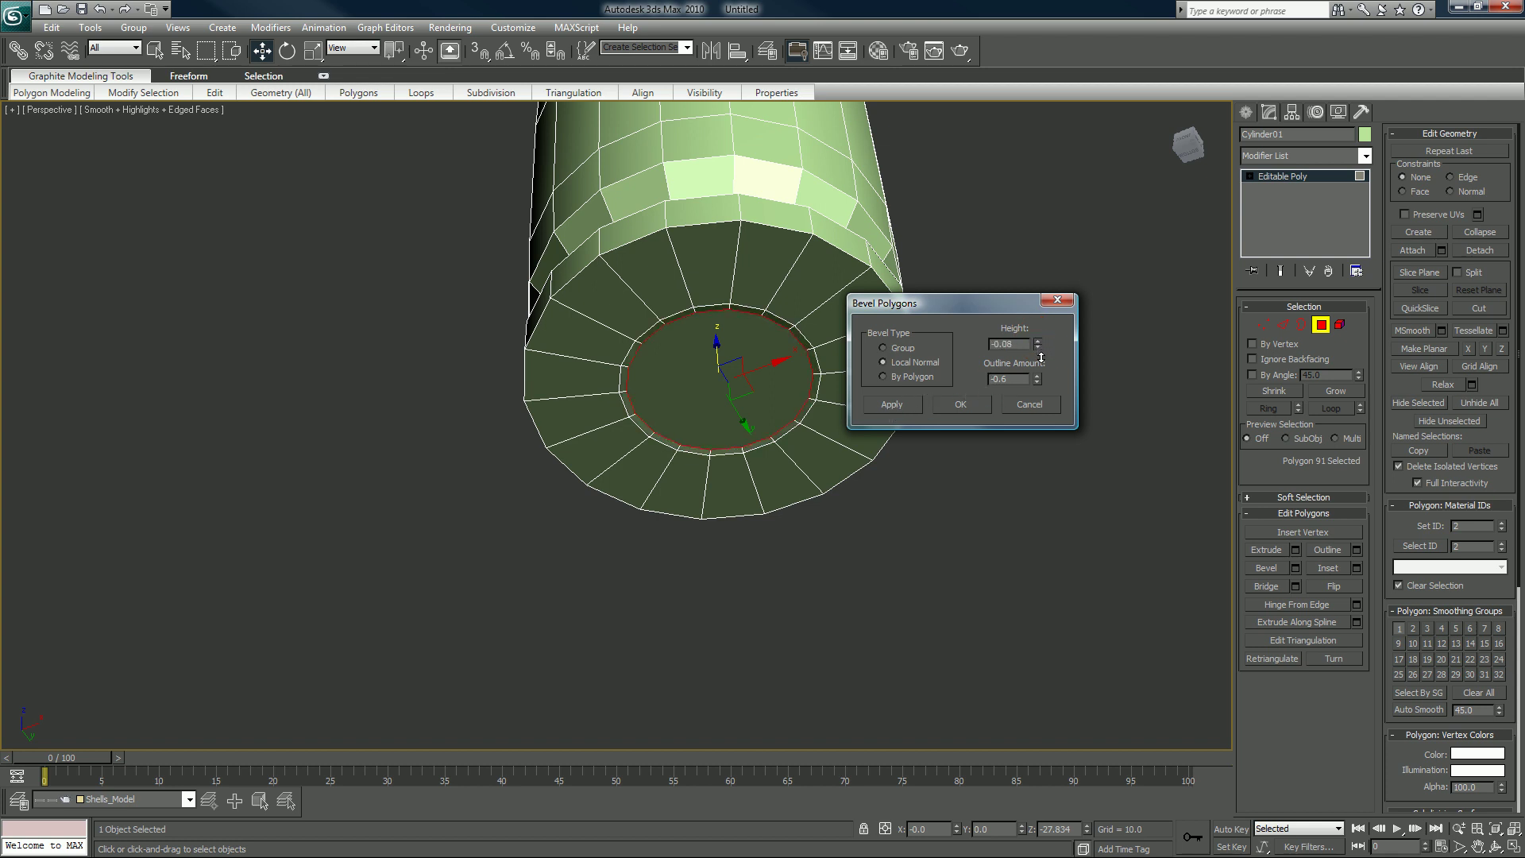
{"action": "left_click", "coordinate": [914, 405]}
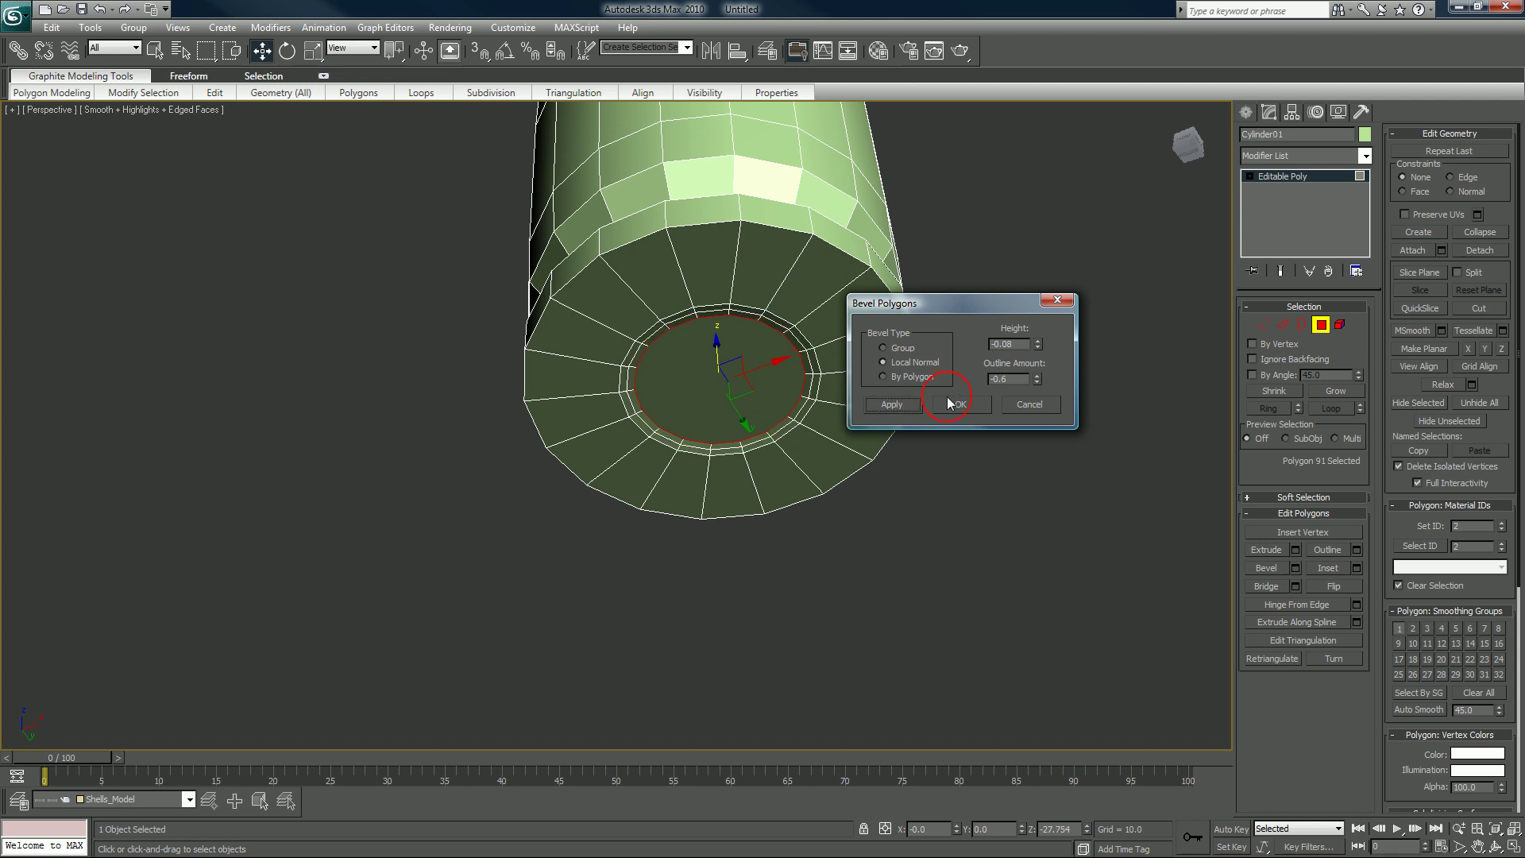
- Add another inward inset ring, then push the centre face down into a sunken recess
{"action": "right_click", "coordinate": [1039, 347]}
{"action": "mouse_move", "coordinate": [1038, 375]}
{"action": "left_mouse_down"}
{"action": "mouse_move", "coordinate": [1041, 413]}
{"action": "mouse_move", "coordinate": [1037, 375]}
{"action": "left_mouse_up"}
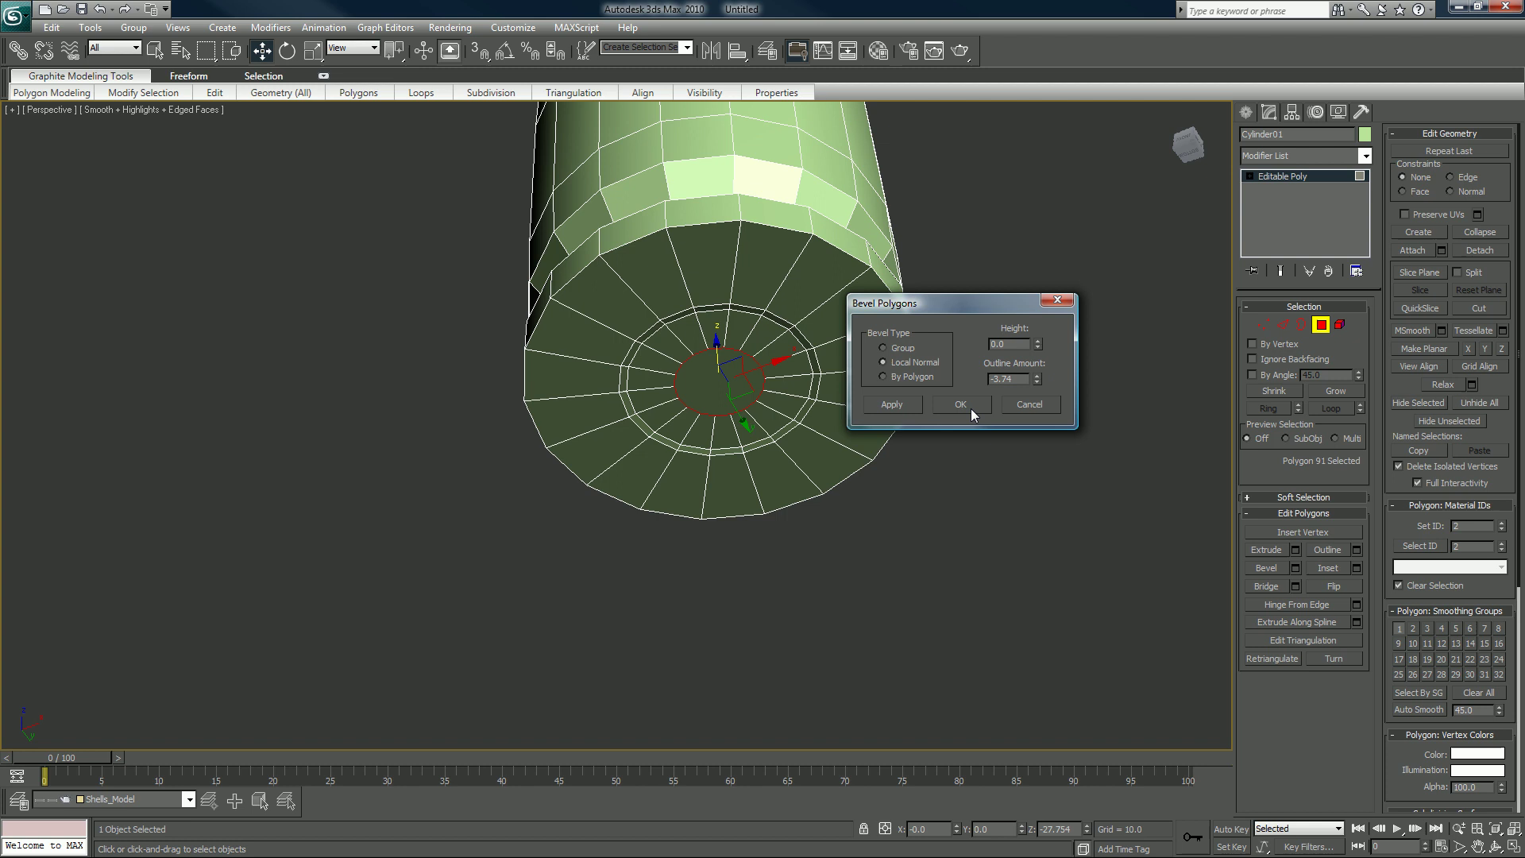
{"action": "left_click", "coordinate": [900, 409]}
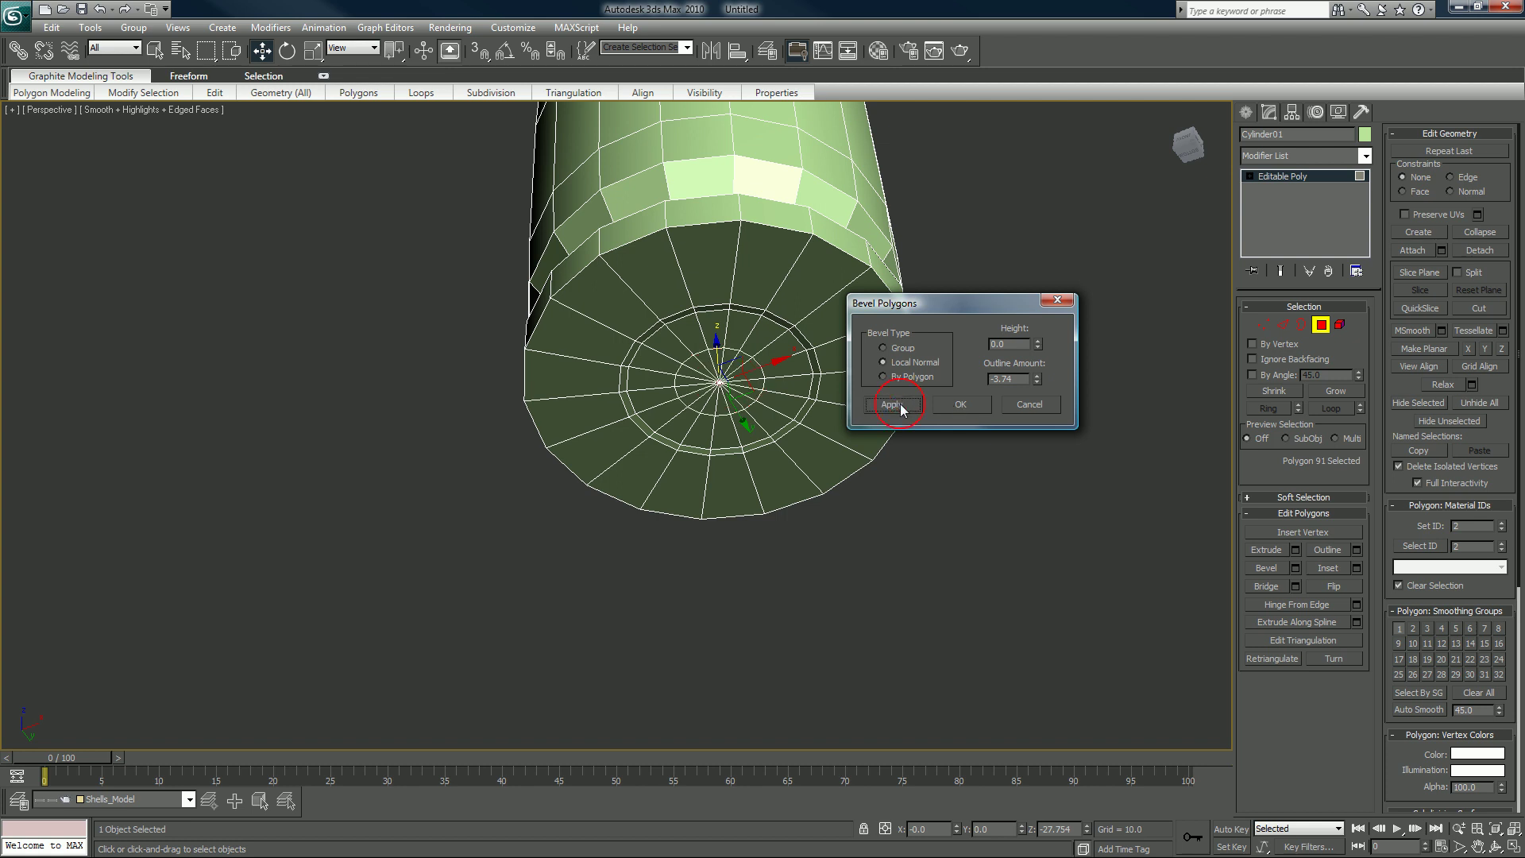
{"action": "left_click_drag", "start_coordinate": [1039, 383], "coordinate": [1054, 376]}
{"action": "right_click", "coordinate": [1038, 379]}
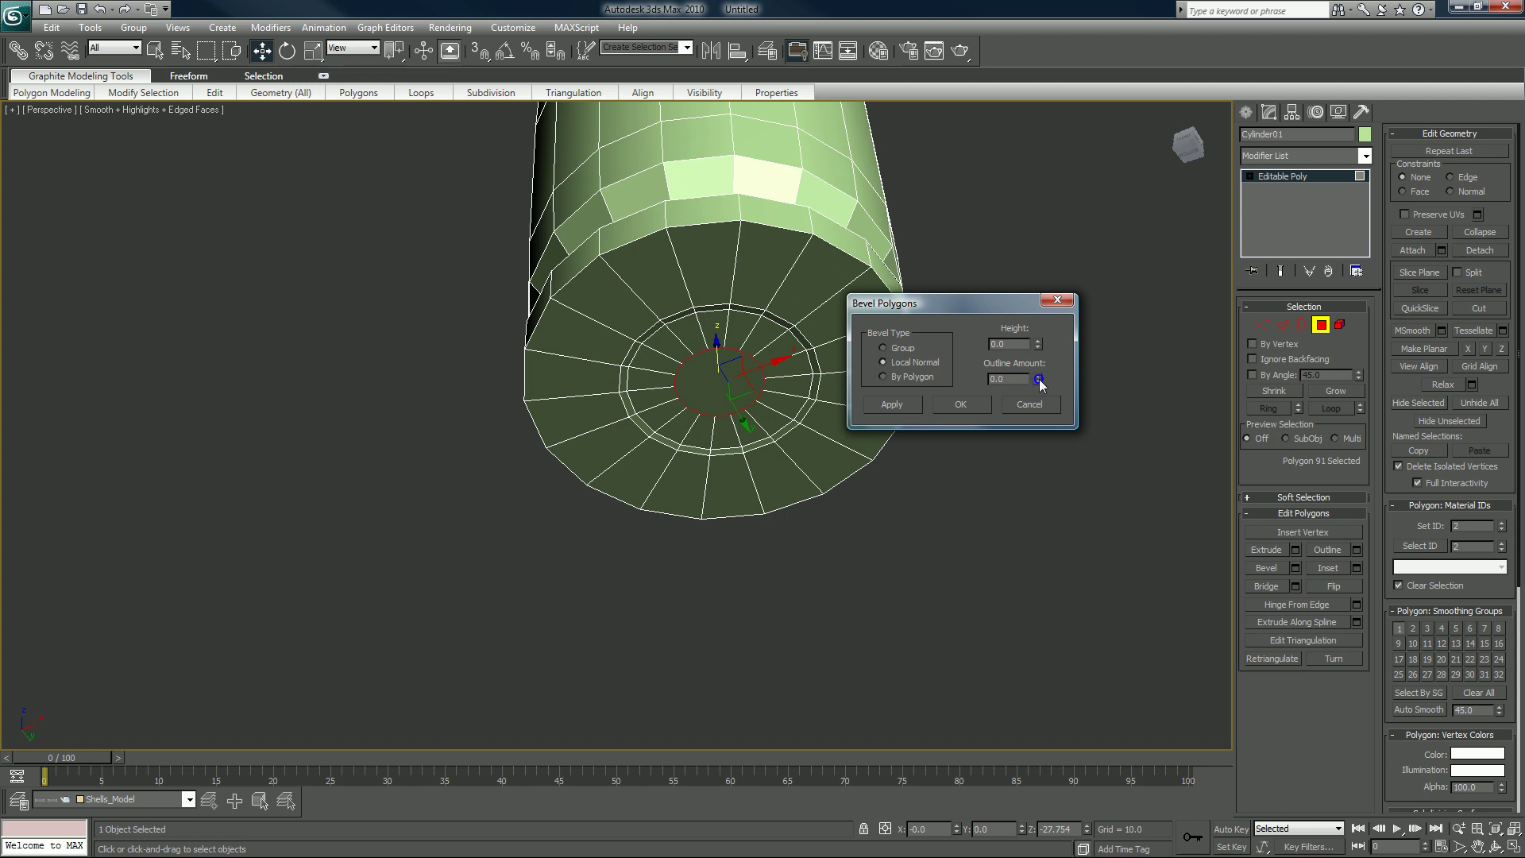
{"action": "left_click_drag", "start_coordinate": [1039, 343], "coordinate": [1047, 380]}
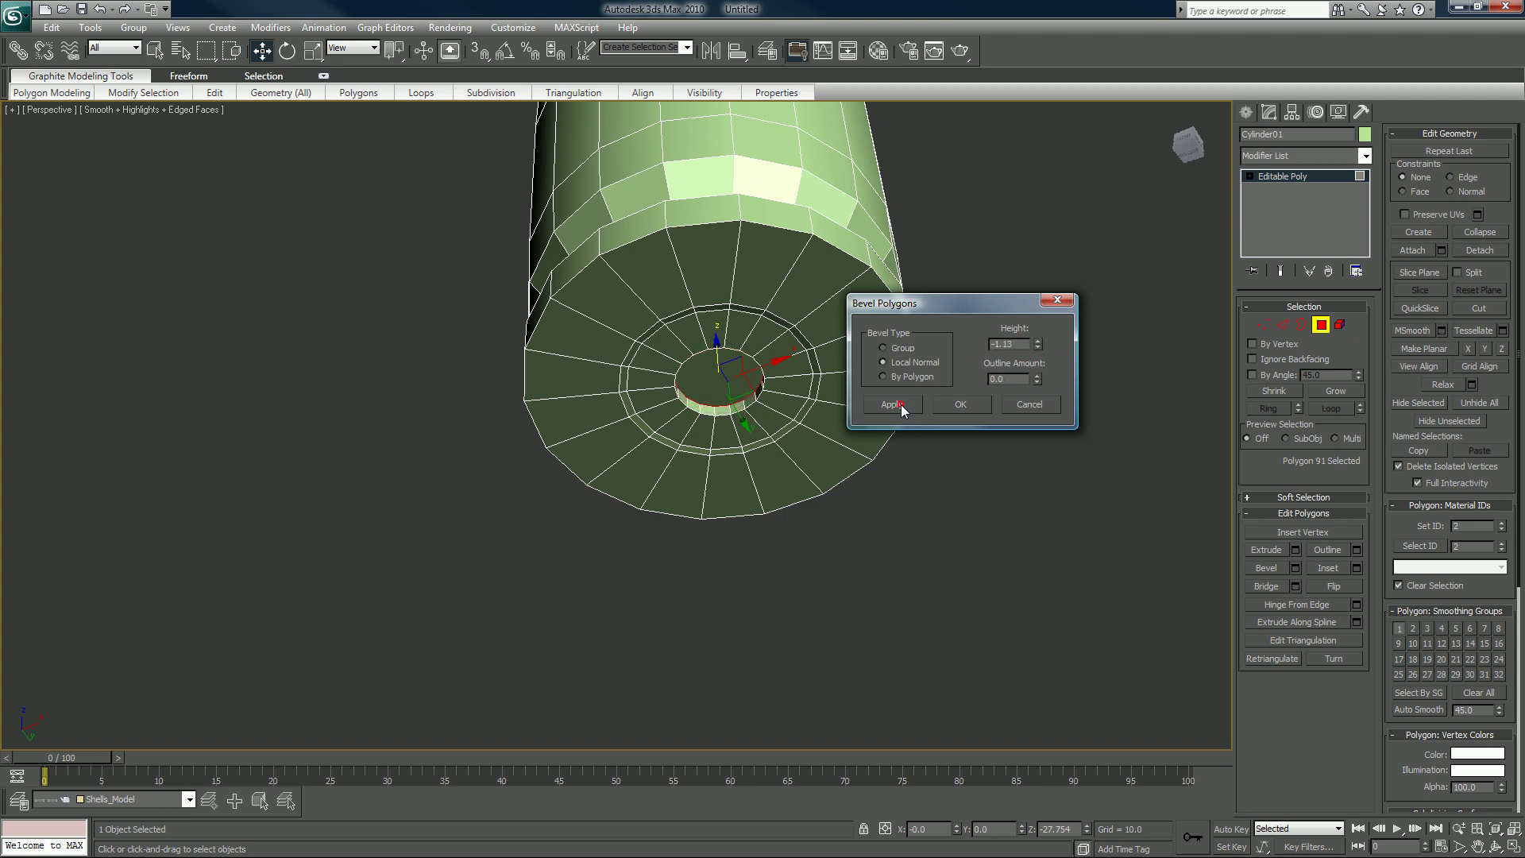
{"action": "left_click", "coordinate": [895, 405]}
- Inset the recess floor slightly and raise its centre outward by 1.07
{"action": "right_click", "coordinate": [1038, 344]}
{"action": "mouse_move", "coordinate": [1038, 379]}
{"action": "left_mouse_down"}
{"action": "mouse_move", "coordinate": [1039, 396]}
{"action": "mouse_move", "coordinate": [1043, 373]}
{"action": "left_mouse_up"}
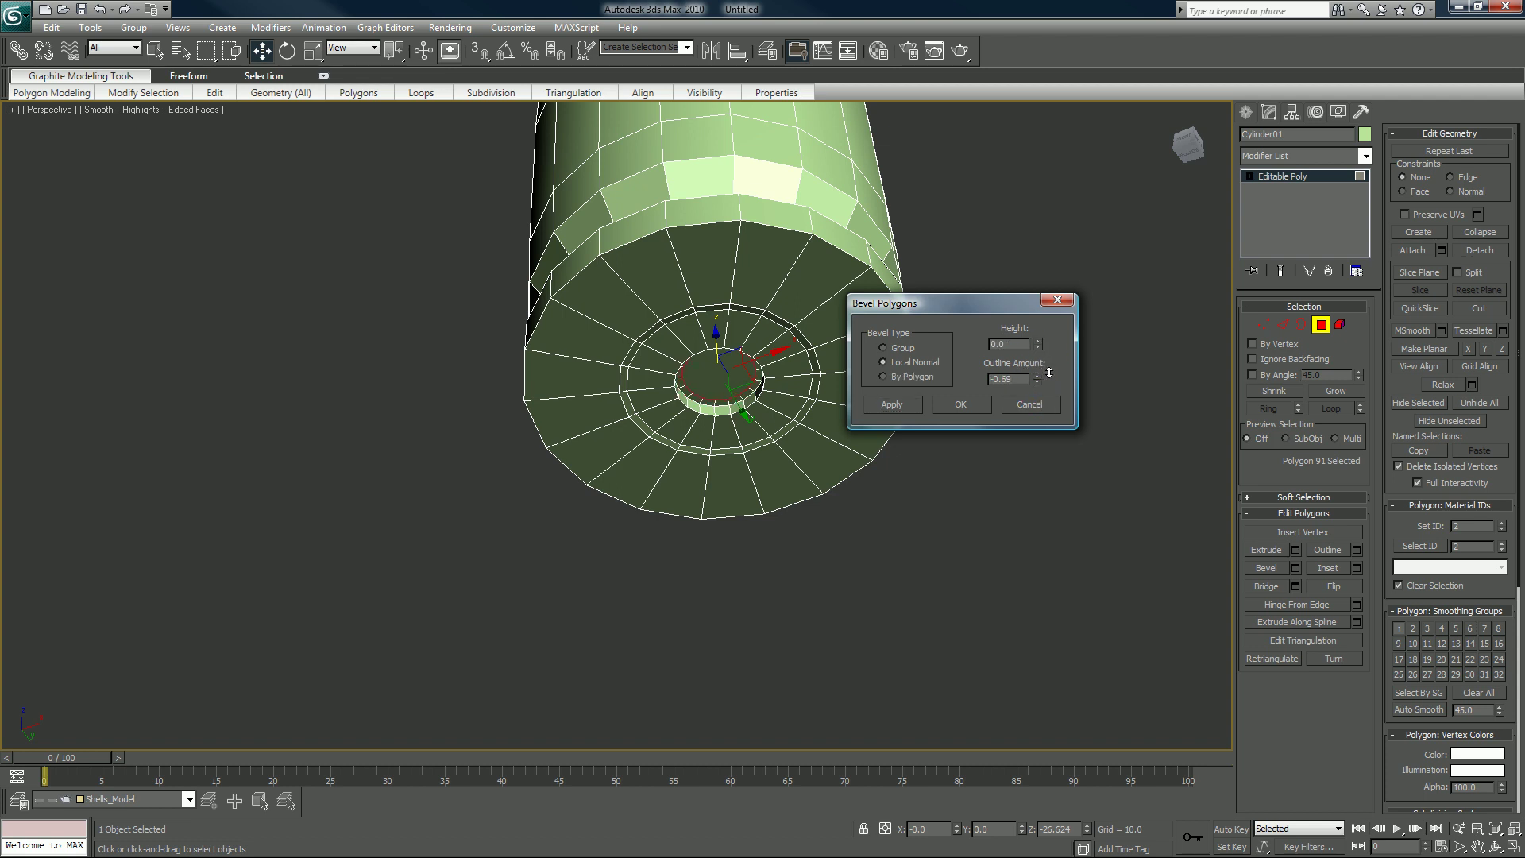
{"action": "left_click", "coordinate": [891, 404]}
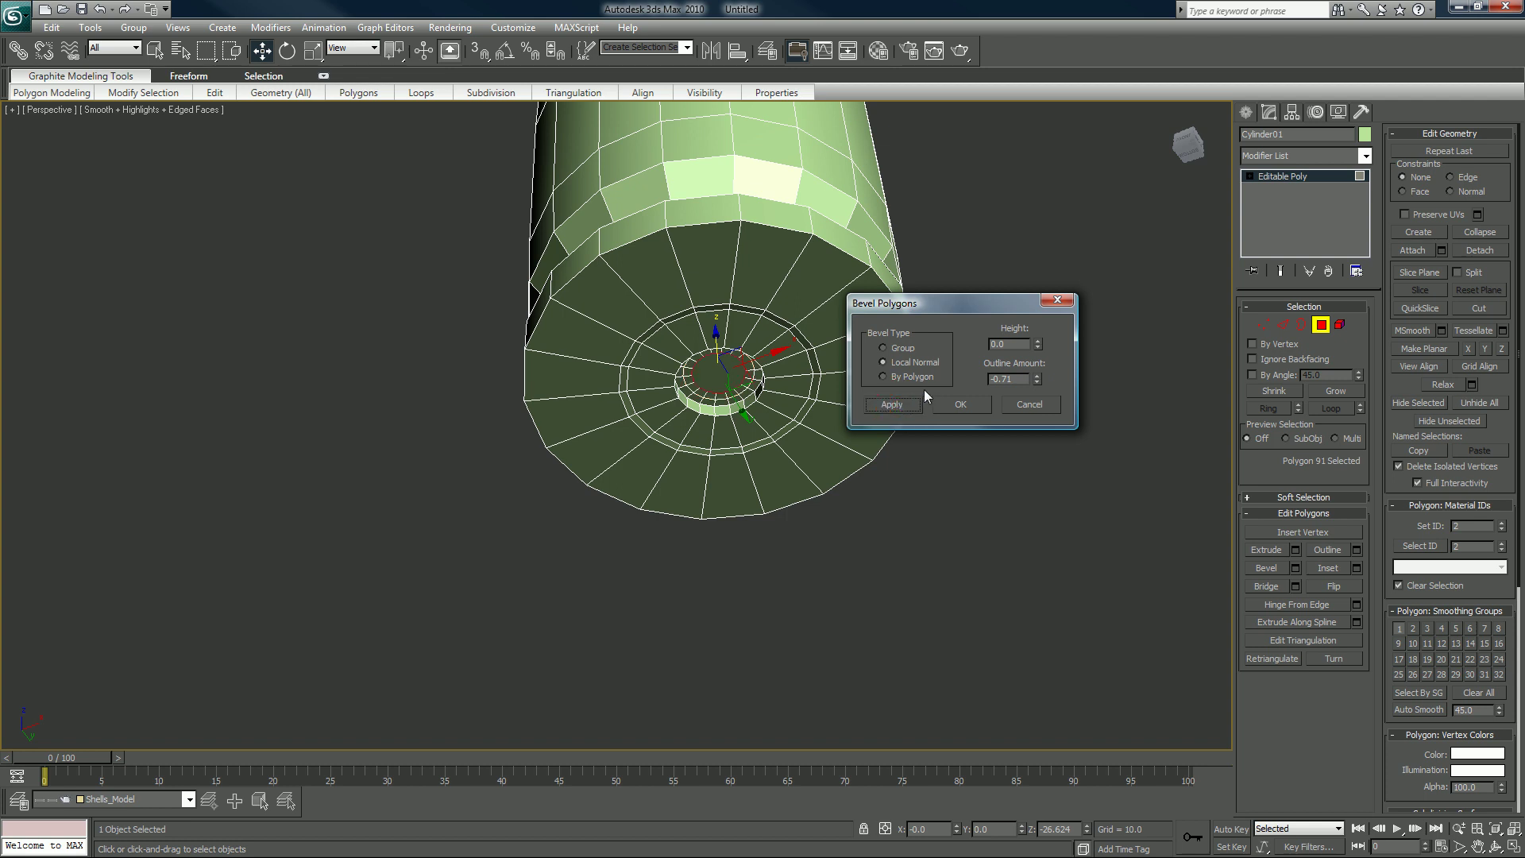
{"action": "right_click", "coordinate": [1037, 379]}
{"action": "mouse_move", "coordinate": [1039, 348]}
{"action": "left_mouse_down"}
{"action": "mouse_move", "coordinate": [1047, 308]}
{"action": "mouse_move", "coordinate": [1047, 329]}
{"action": "left_mouse_up"}
- Set the centre bevel height to about 1.5 and confirm it, viewing the shell's base rings
{"action": "key", "text": "alt+w"}
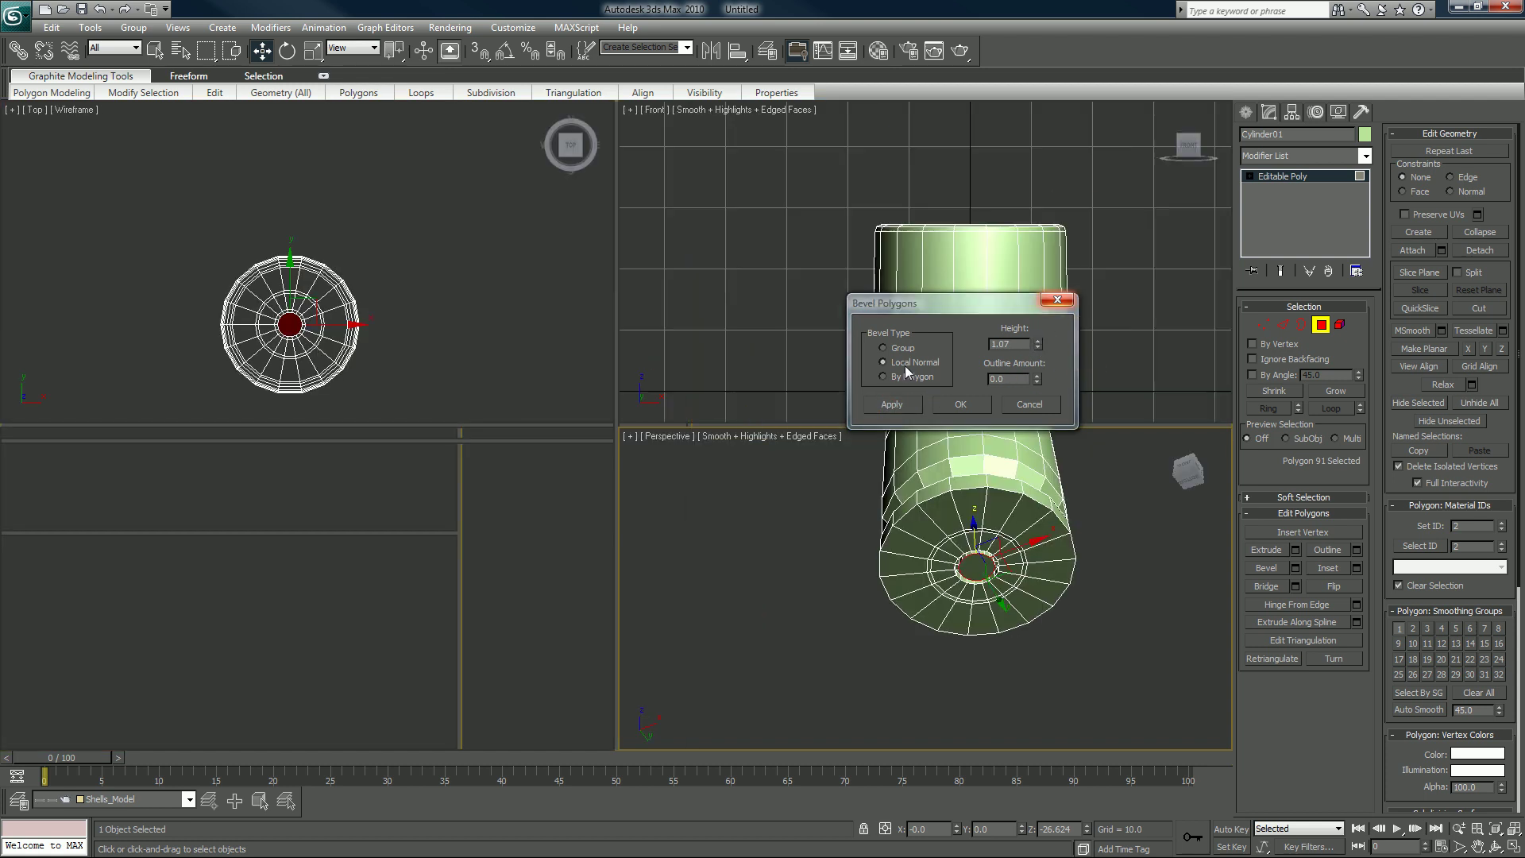
{"action": "key", "text": "alt+w"}
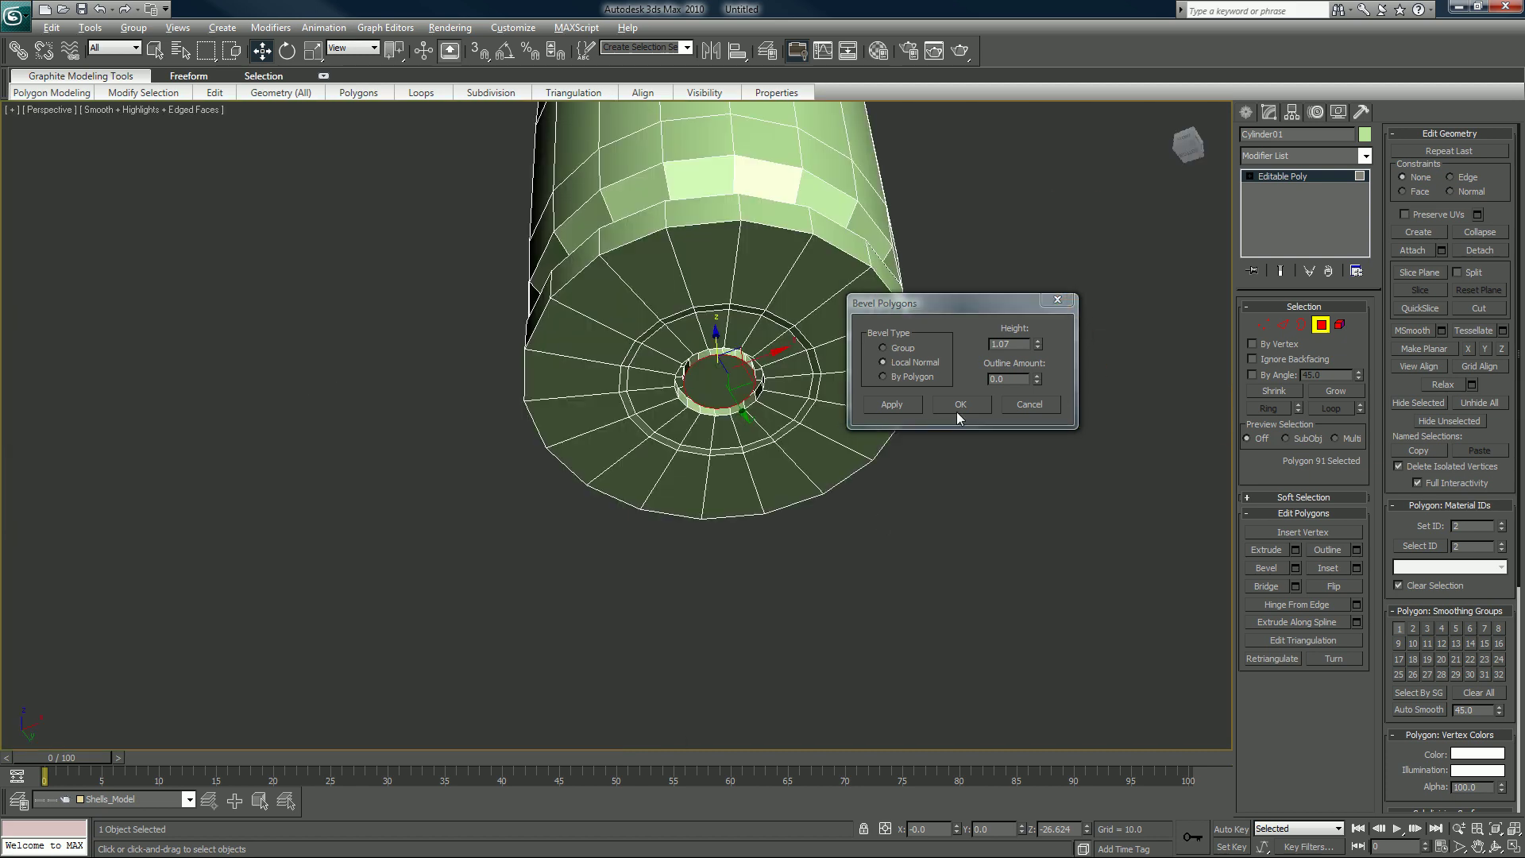
{"action": "left_click", "coordinate": [1181, 139]}
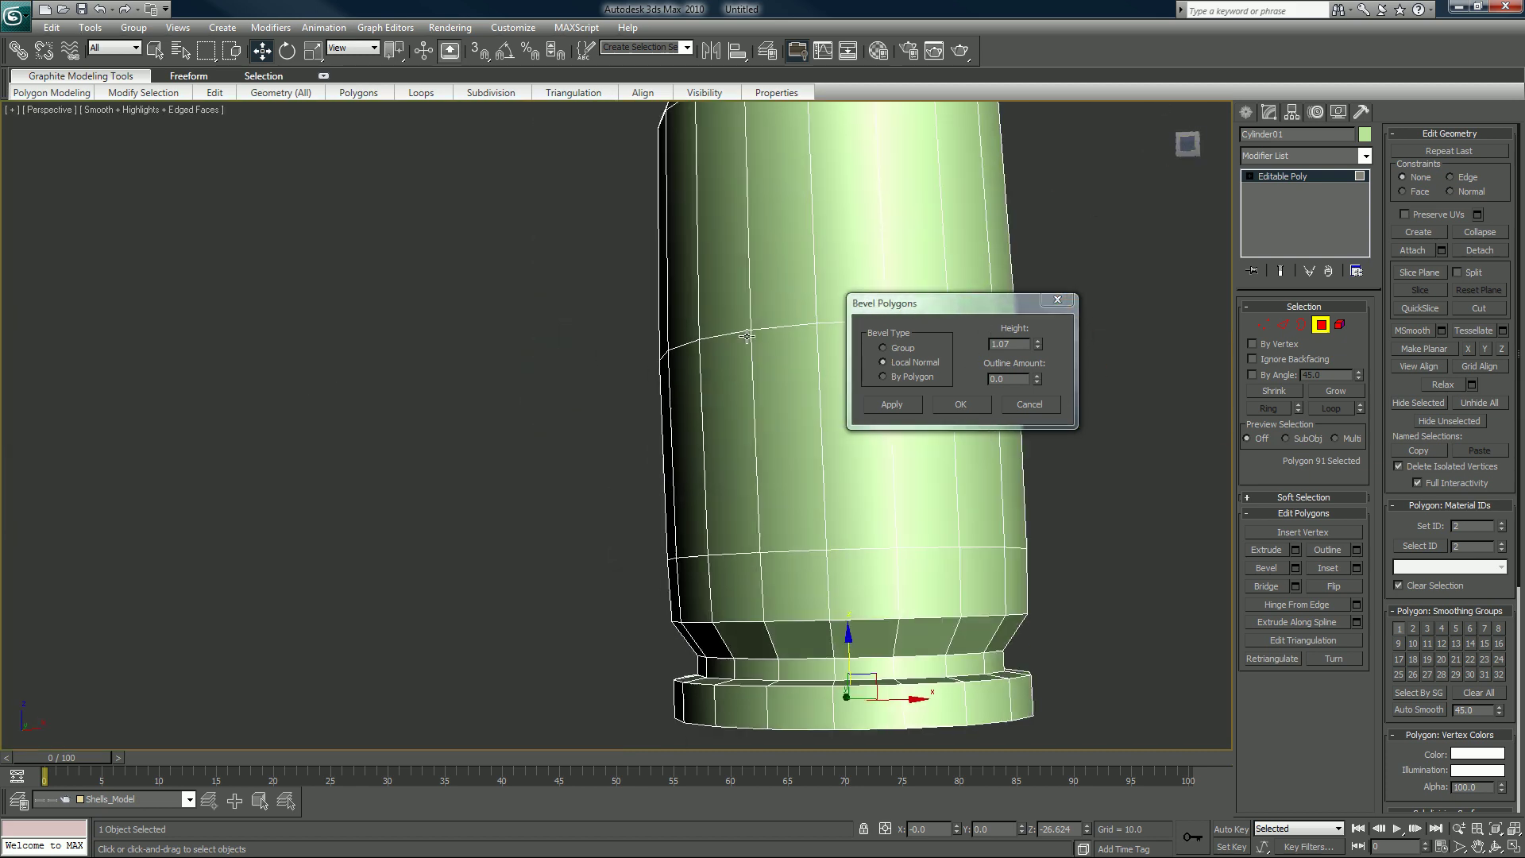
{"action": "middle_click_drag", "start_coordinate": [725, 403], "coordinate": [585, 190]}
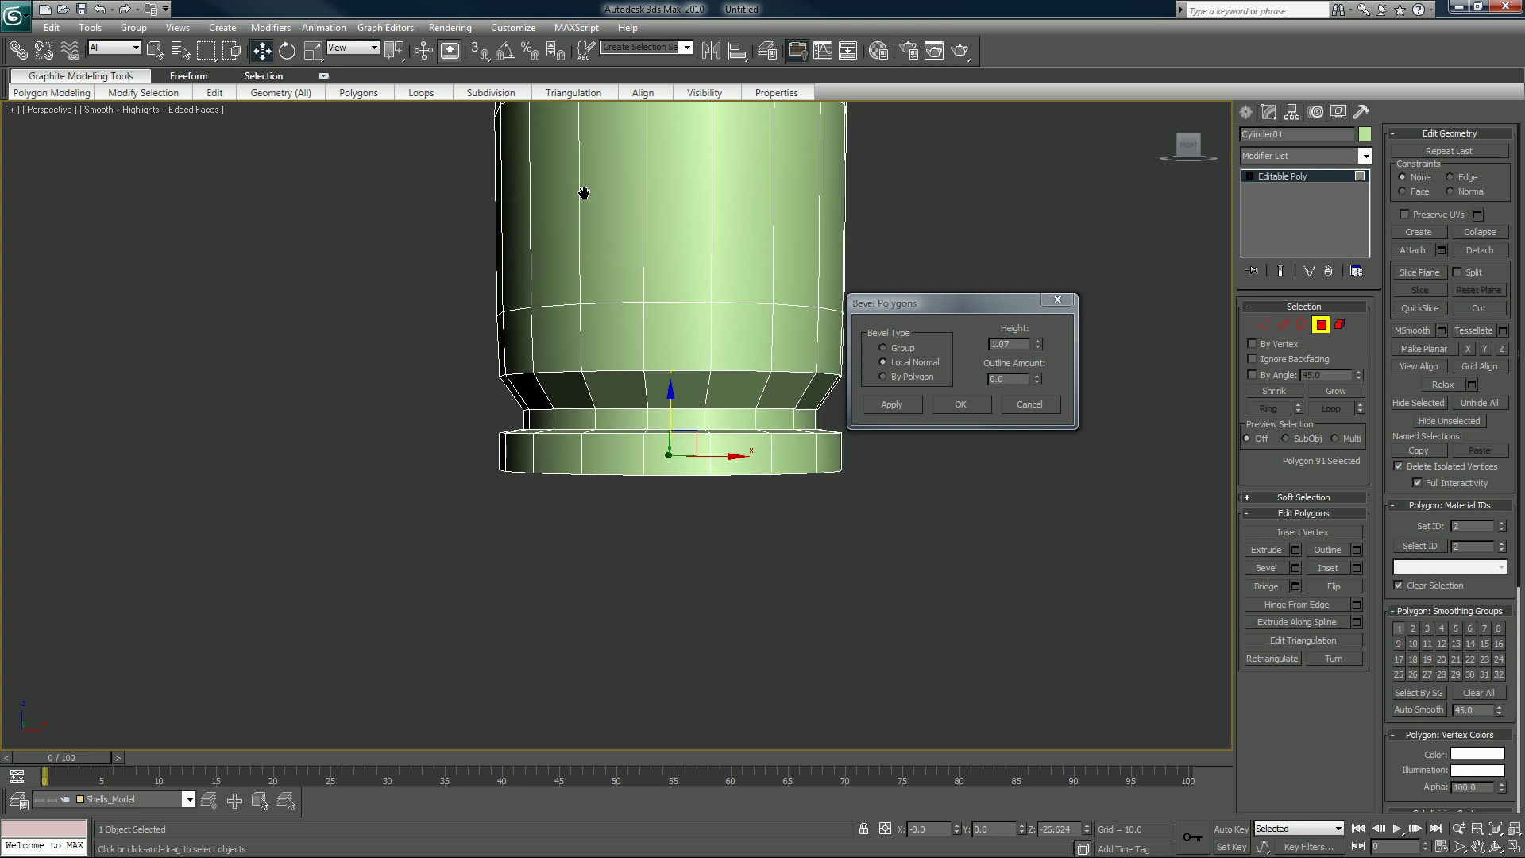
{"action": "scroll", "coordinate": [586, 191], "scroll_direction": "up", "scroll_amount": 4}
{"action": "middle_click_drag", "start_coordinate": [625, 309], "coordinate": [608, 255]}
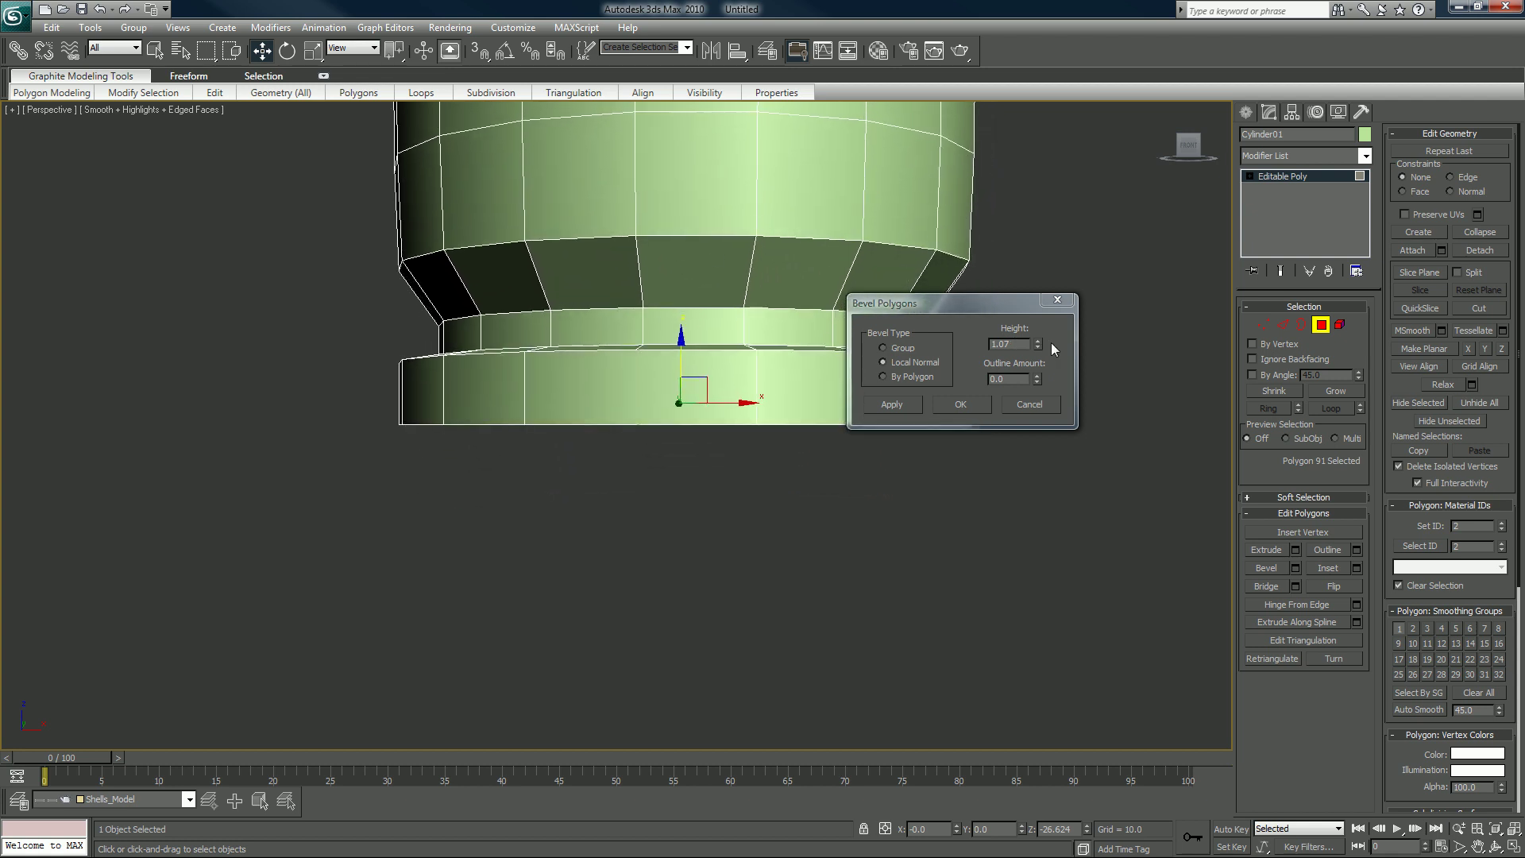
{"action": "mouse_move", "coordinate": [1038, 344]}
{"action": "left_mouse_down"}
{"action": "mouse_move", "coordinate": [1037, 301]}
{"action": "mouse_move", "coordinate": [1042, 336]}
{"action": "left_mouse_up"}
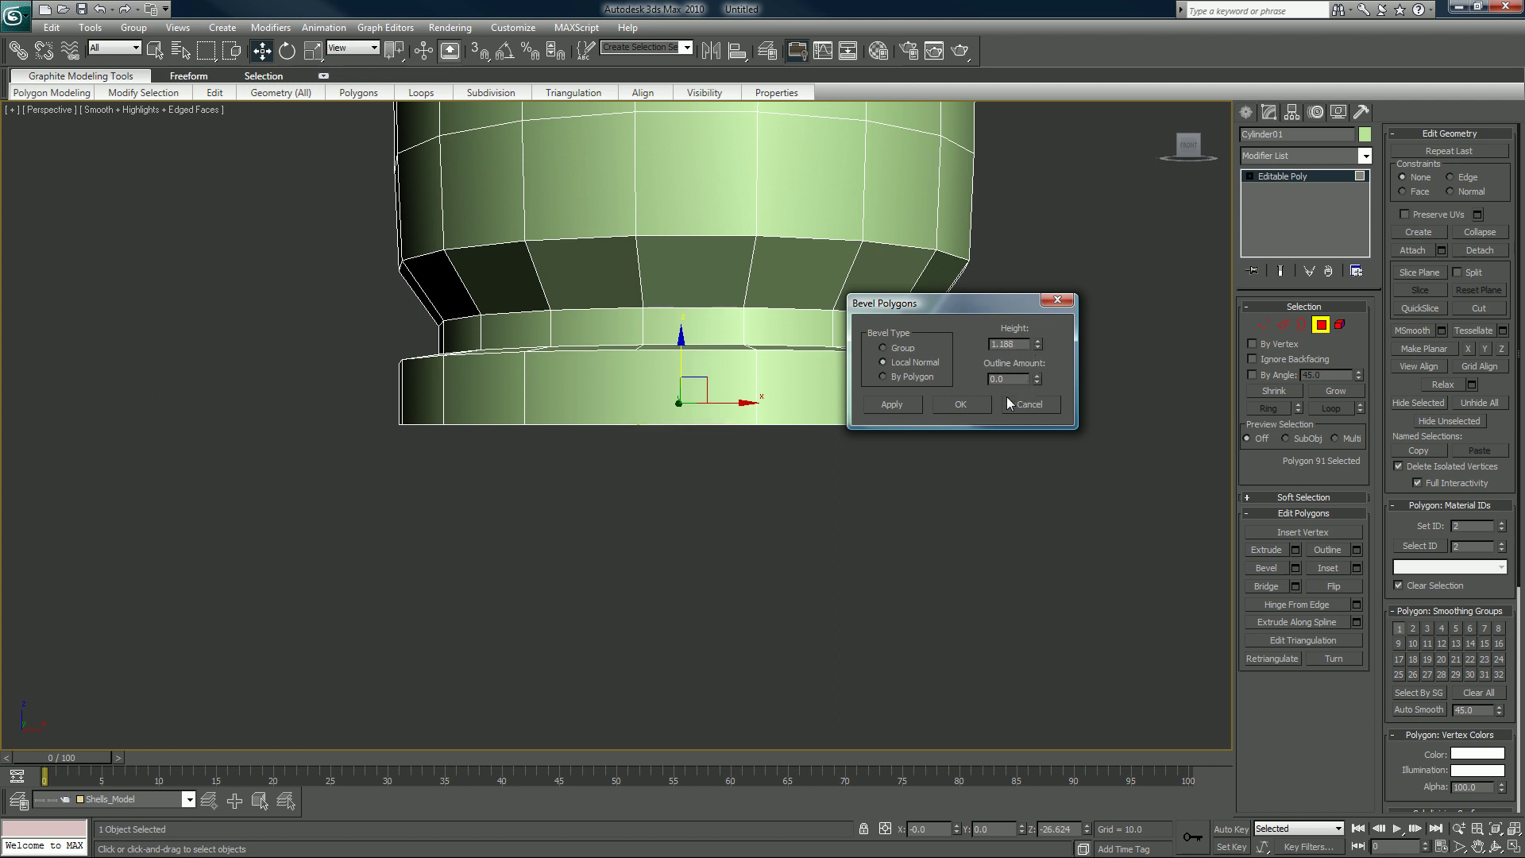
{"action": "left_click", "coordinate": [962, 405]}
- Exit Polygon mode, deselect the shell casing, and orbit to view it from below
{"action": "left_click", "coordinate": [1323, 327]}
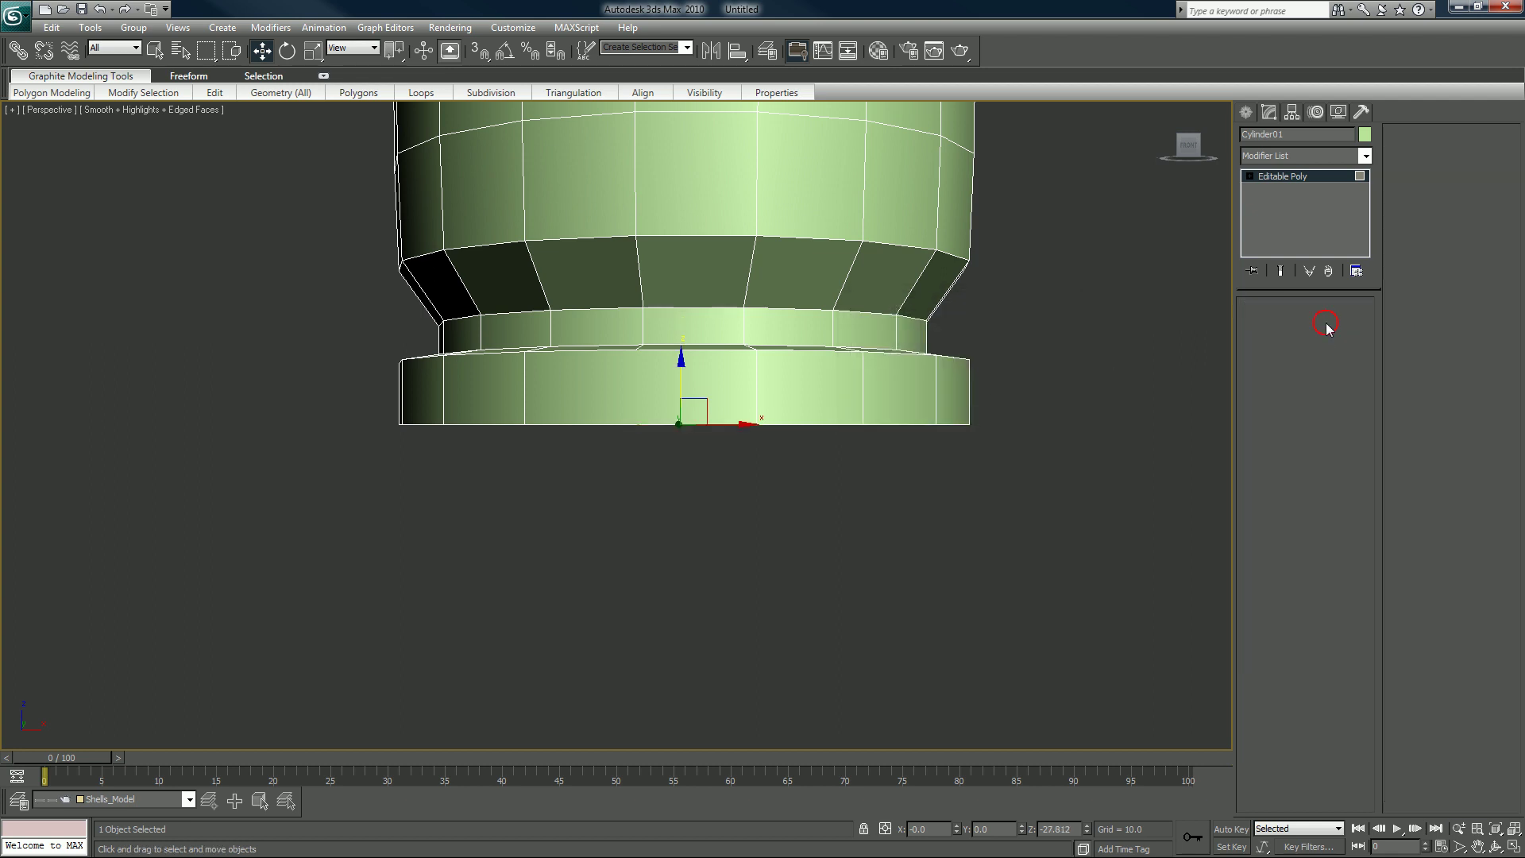
{"action": "left_click", "coordinate": [998, 392]}
{"action": "middle_click_drag", "start_coordinate": [904, 361], "coordinate": [785, 473], "text": "alt"}
{"action": "scroll", "coordinate": [884, 508], "scroll_direction": "down", "scroll_amount": 5}
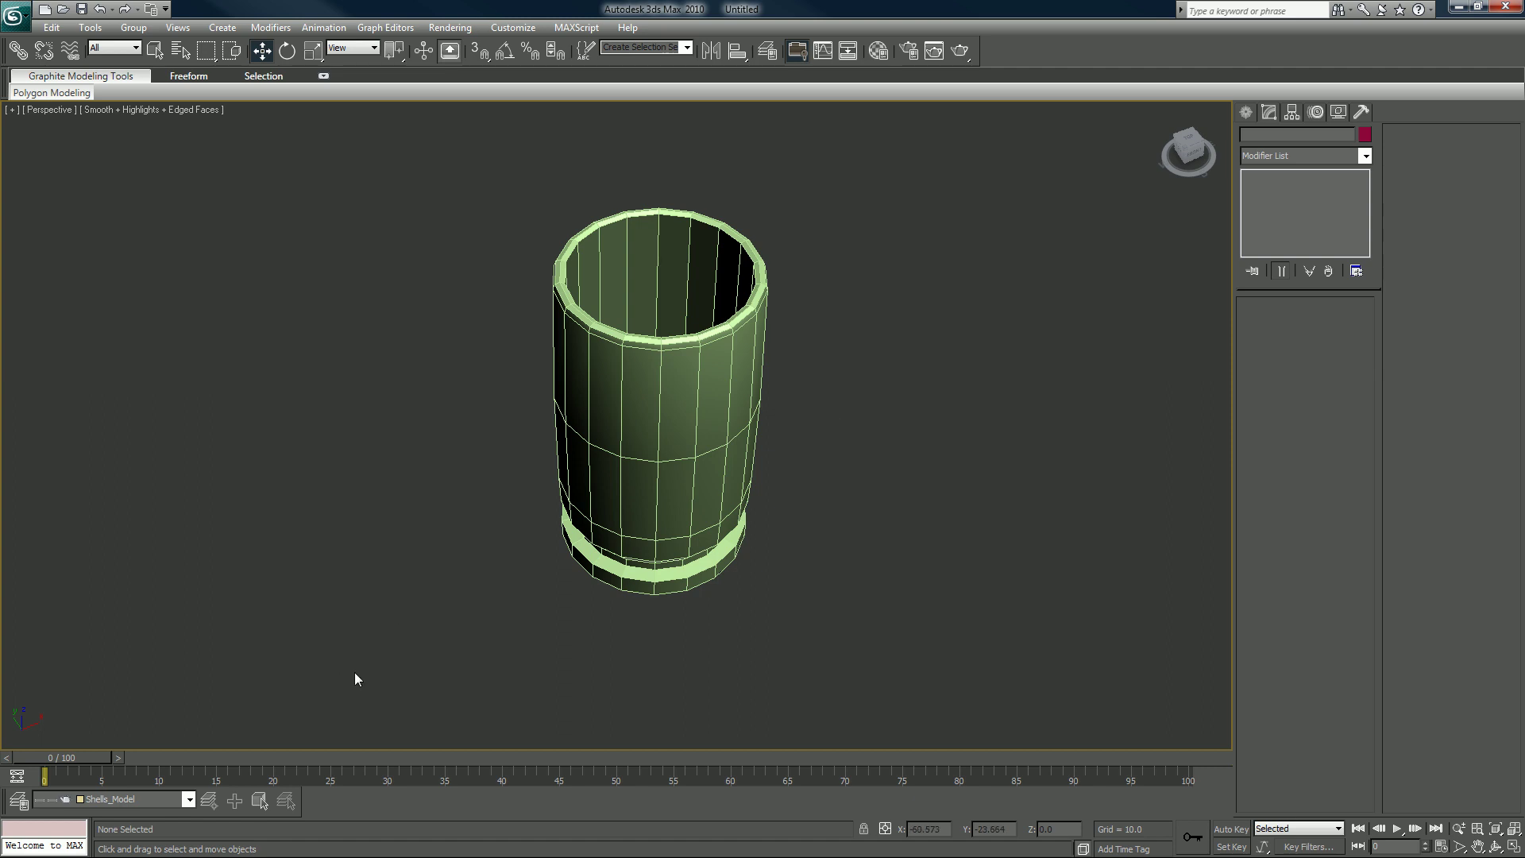
- Make the Shells_lathe layer visible again
{"action": "left_click", "coordinate": [190, 800]}
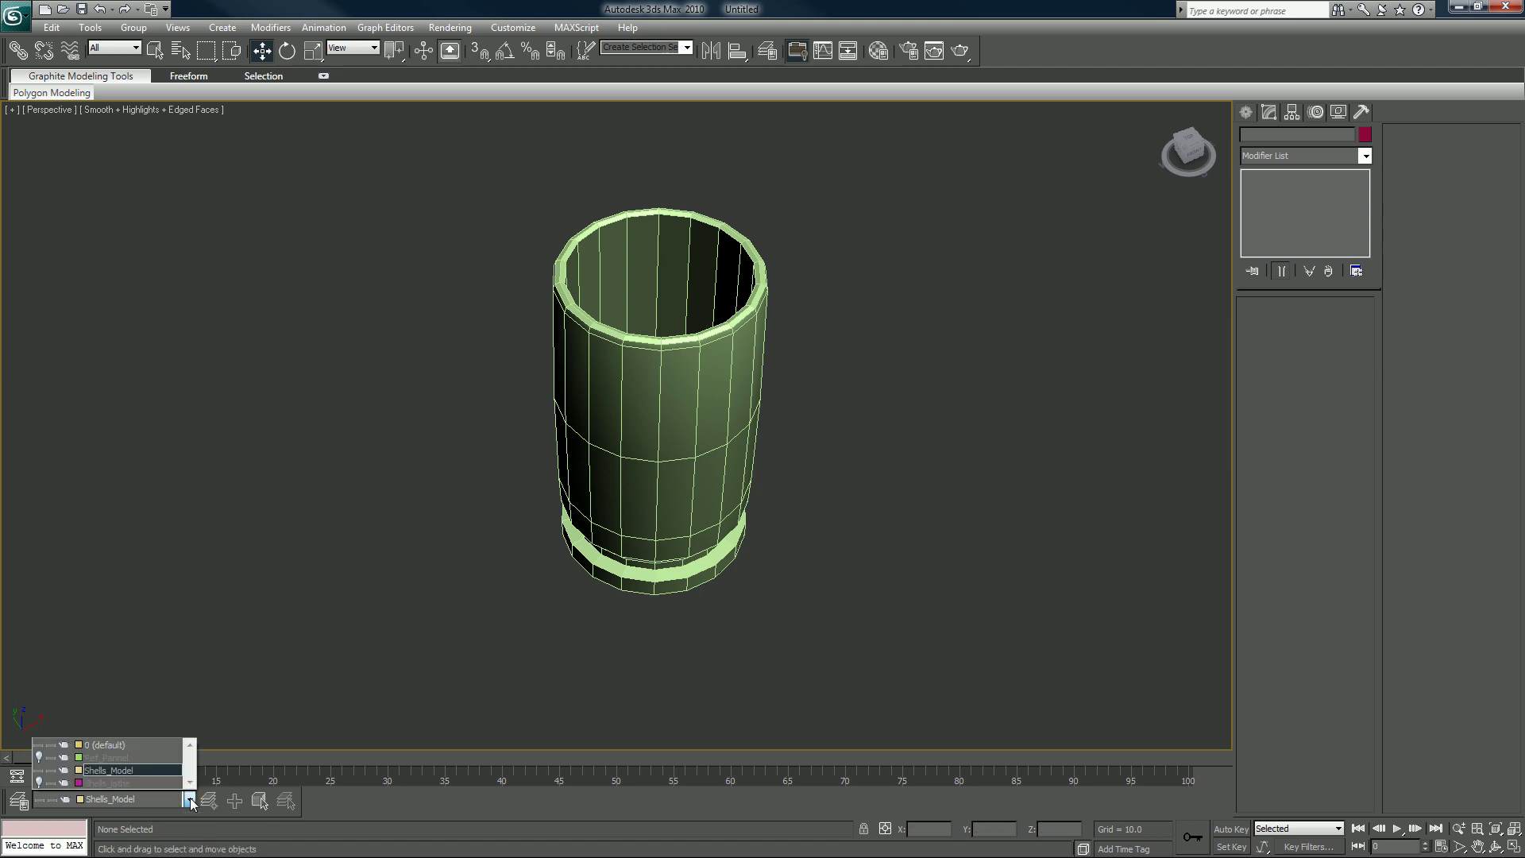
{"action": "left_click", "coordinate": [38, 782]}
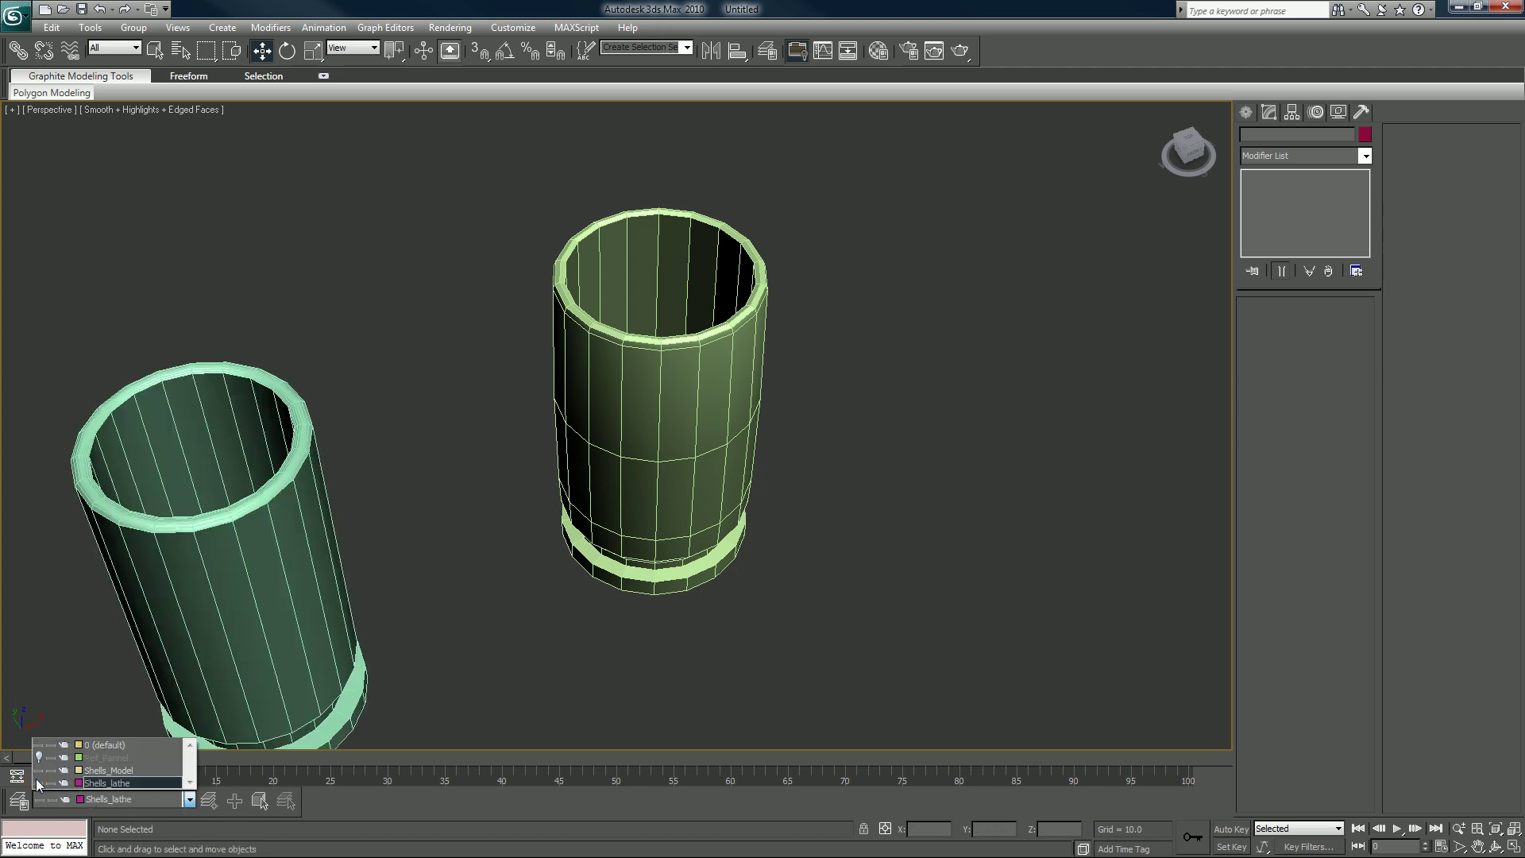
{"action": "left_click", "coordinate": [447, 548]}
- Select the lathe shell and pick its cap's centre vertex in Vertex mode
{"action": "left_click", "coordinate": [270, 576]}
{"action": "middle_click_drag", "start_coordinate": [282, 594], "coordinate": [380, 399], "text": "alt"}
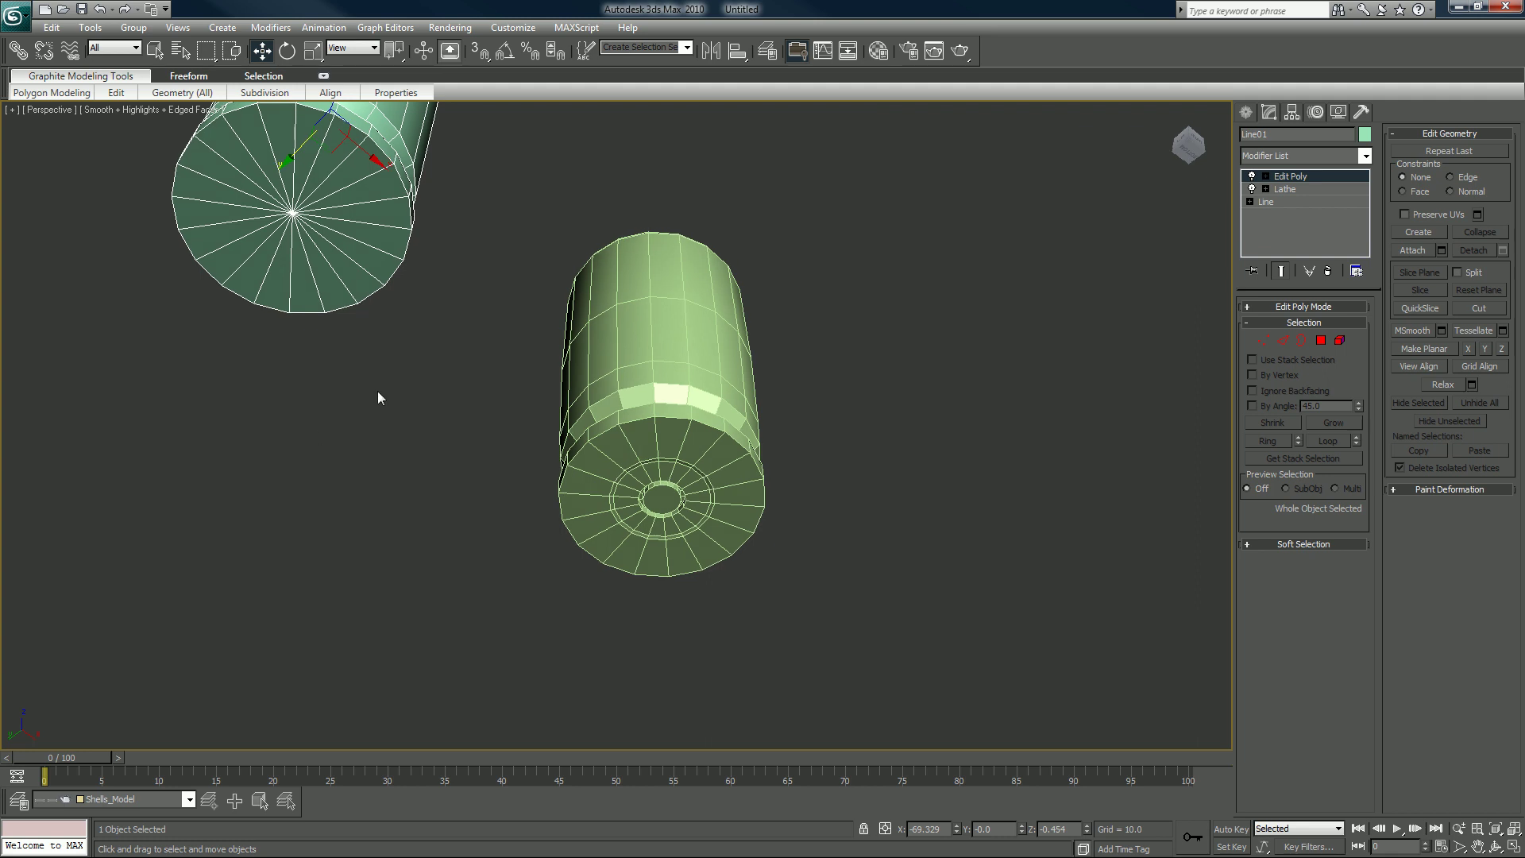
{"action": "left_click", "coordinate": [1263, 340]}
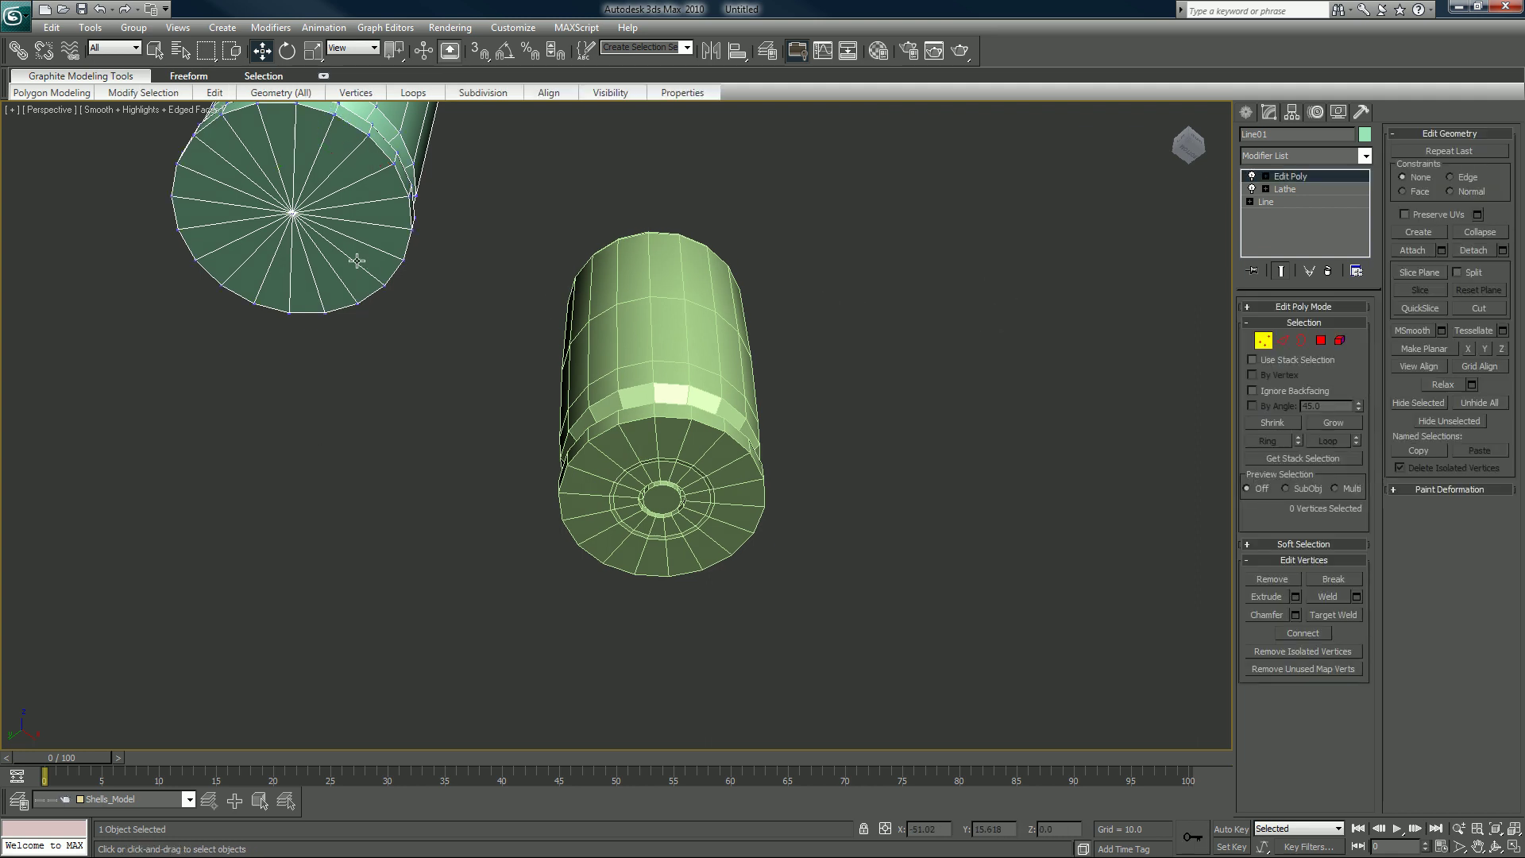
{"action": "left_click", "coordinate": [294, 214]}
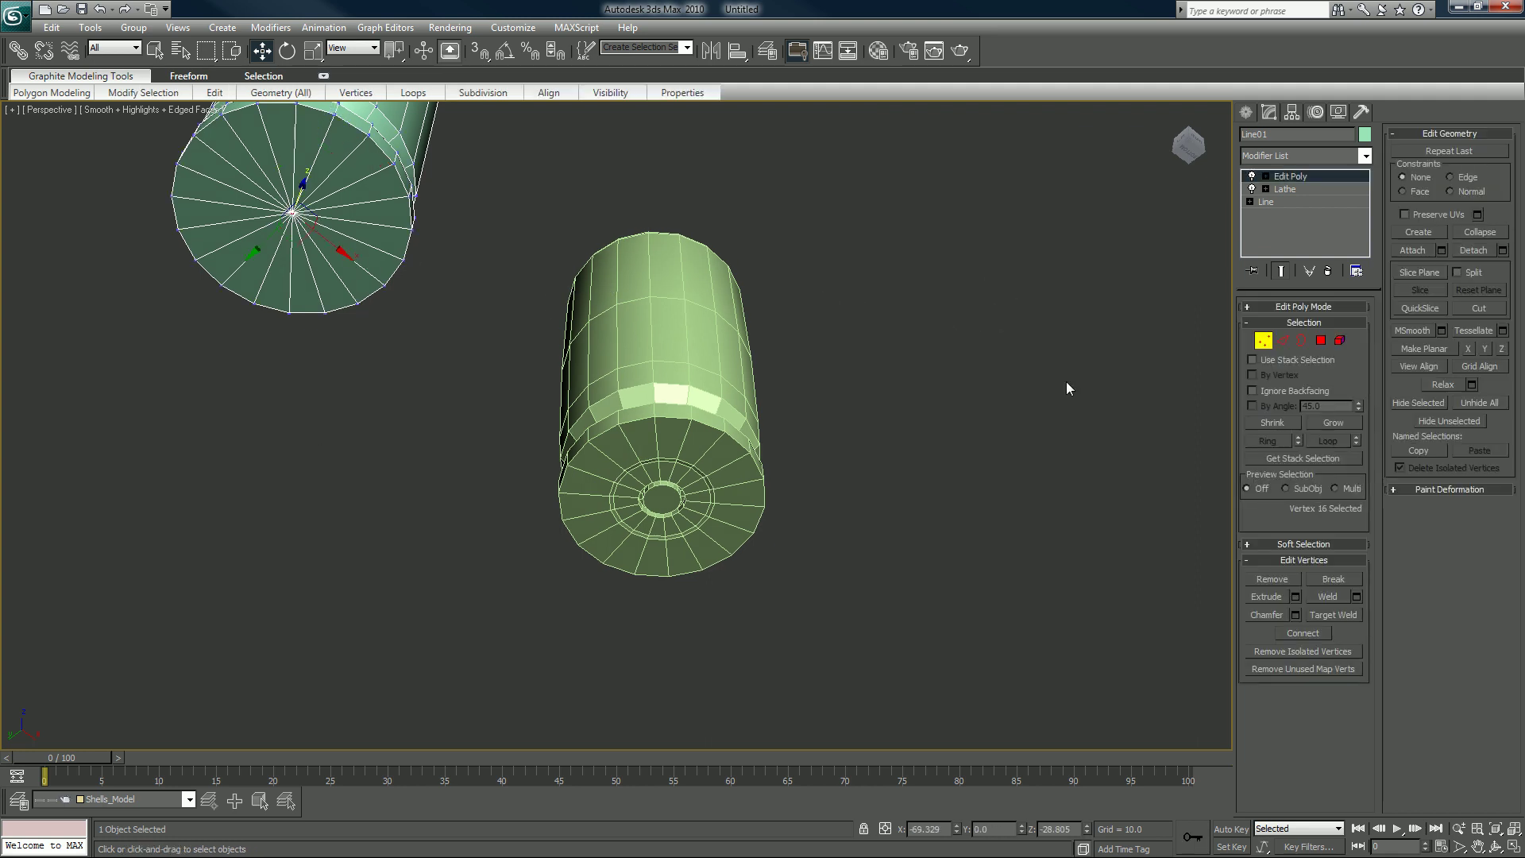
- Chamfer the centre cap vertex with an amount of 3.17
{"action": "left_click", "coordinate": [1296, 614]}
{"action": "left_click_drag", "start_coordinate": [742, 433], "coordinate": [745, 433]}
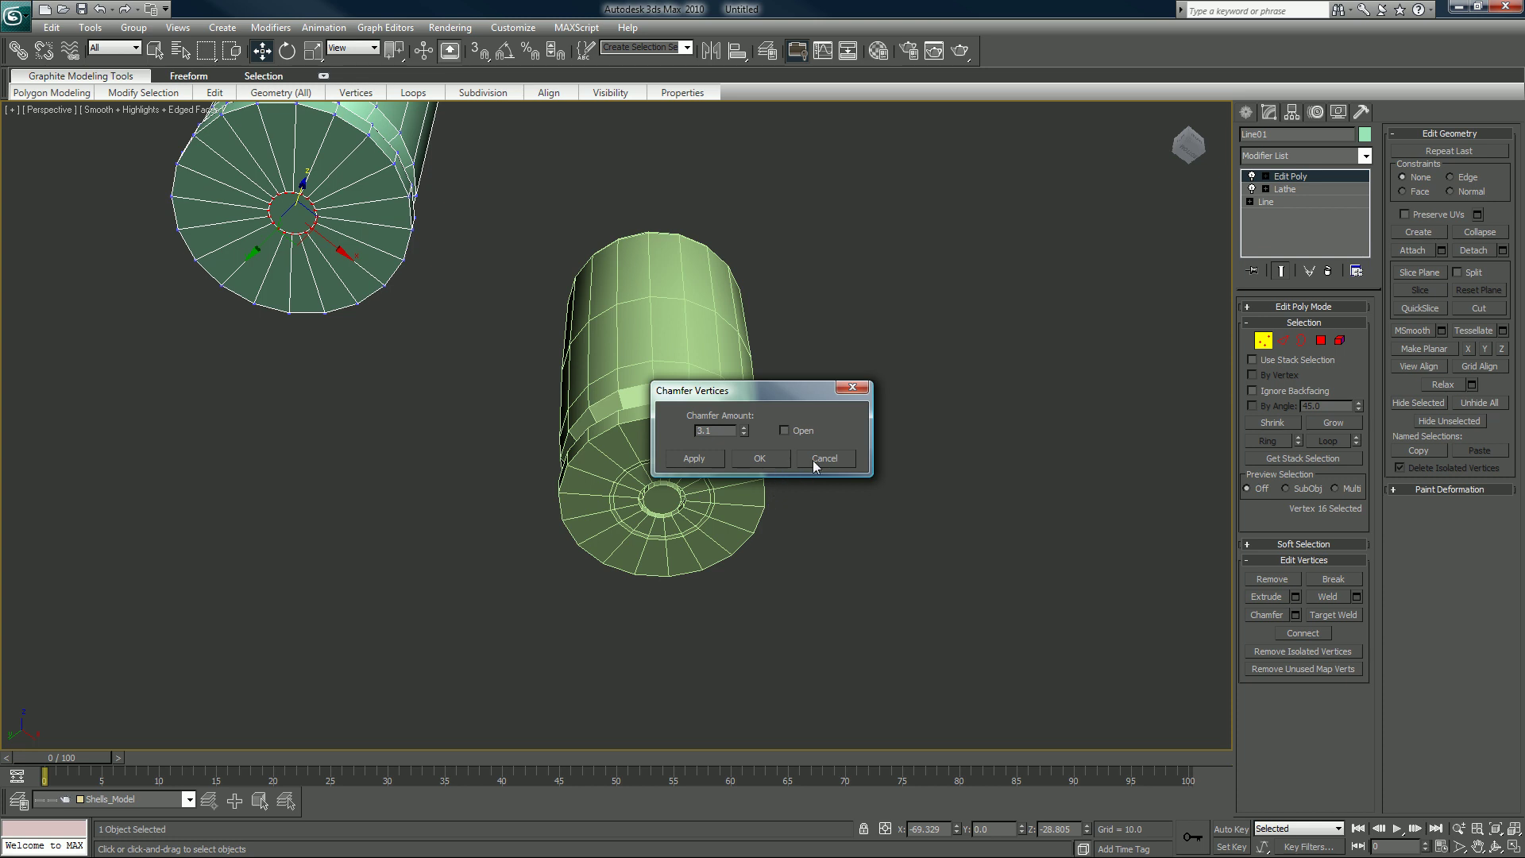
{"action": "left_click", "coordinate": [761, 459]}
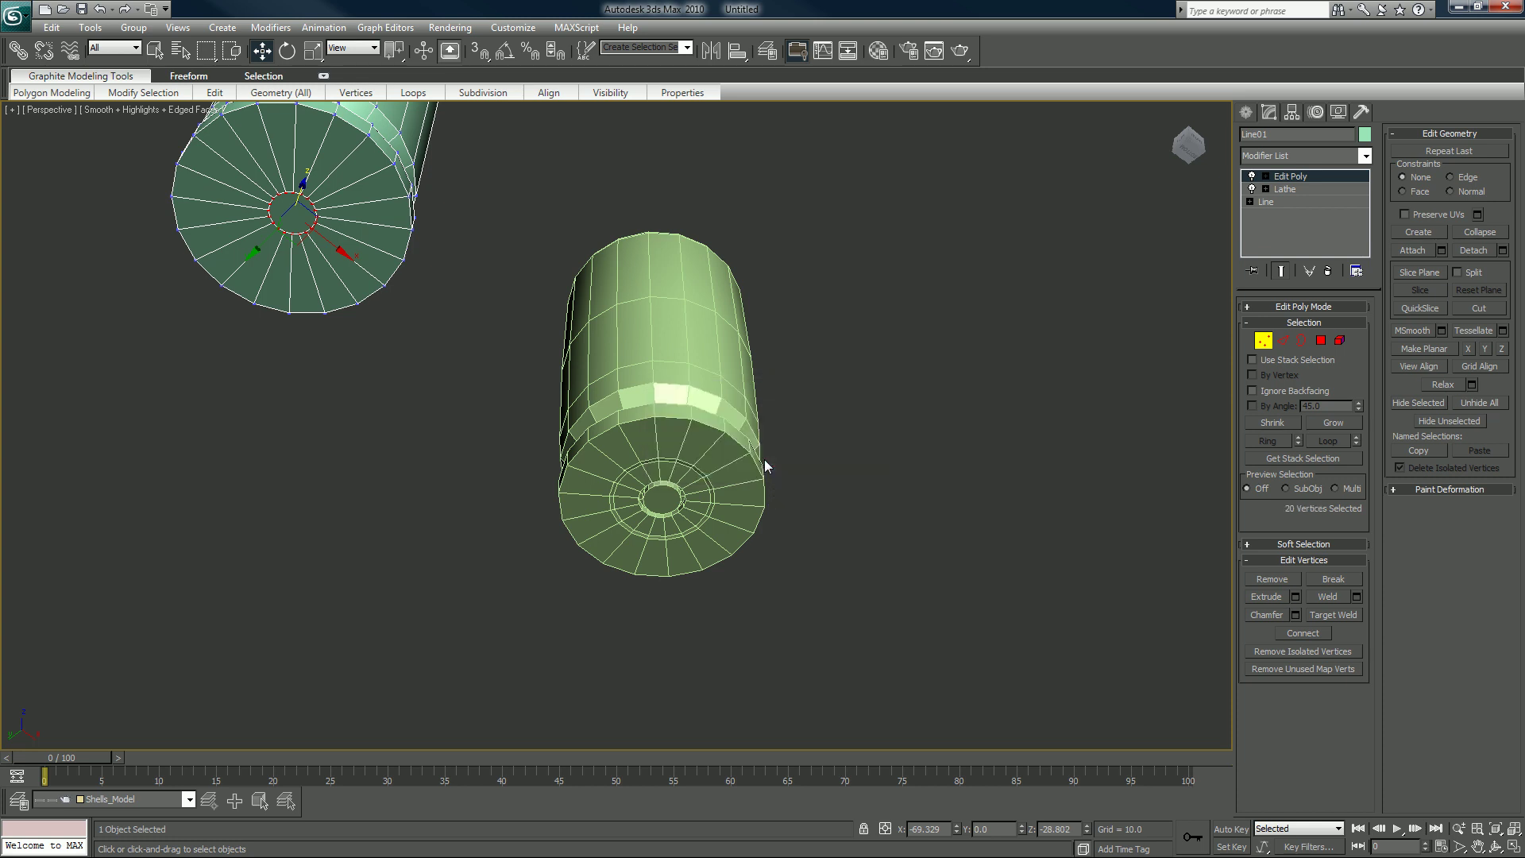
- Hide the Shells_lathe layer and orbit to a front view of the casing
{"action": "left_click", "coordinate": [188, 800]}
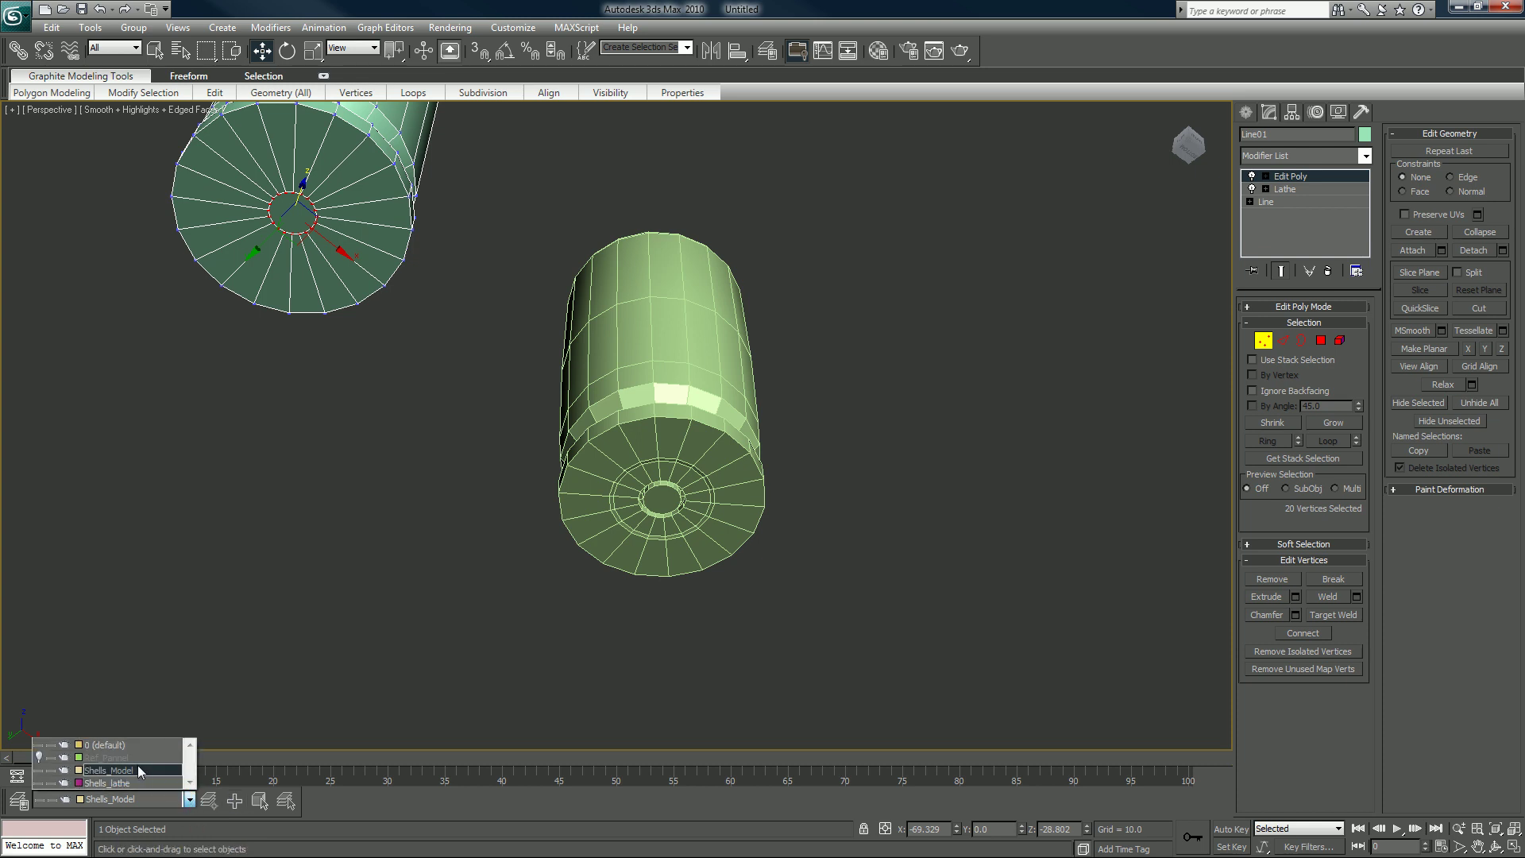
{"action": "left_click", "coordinate": [39, 782]}
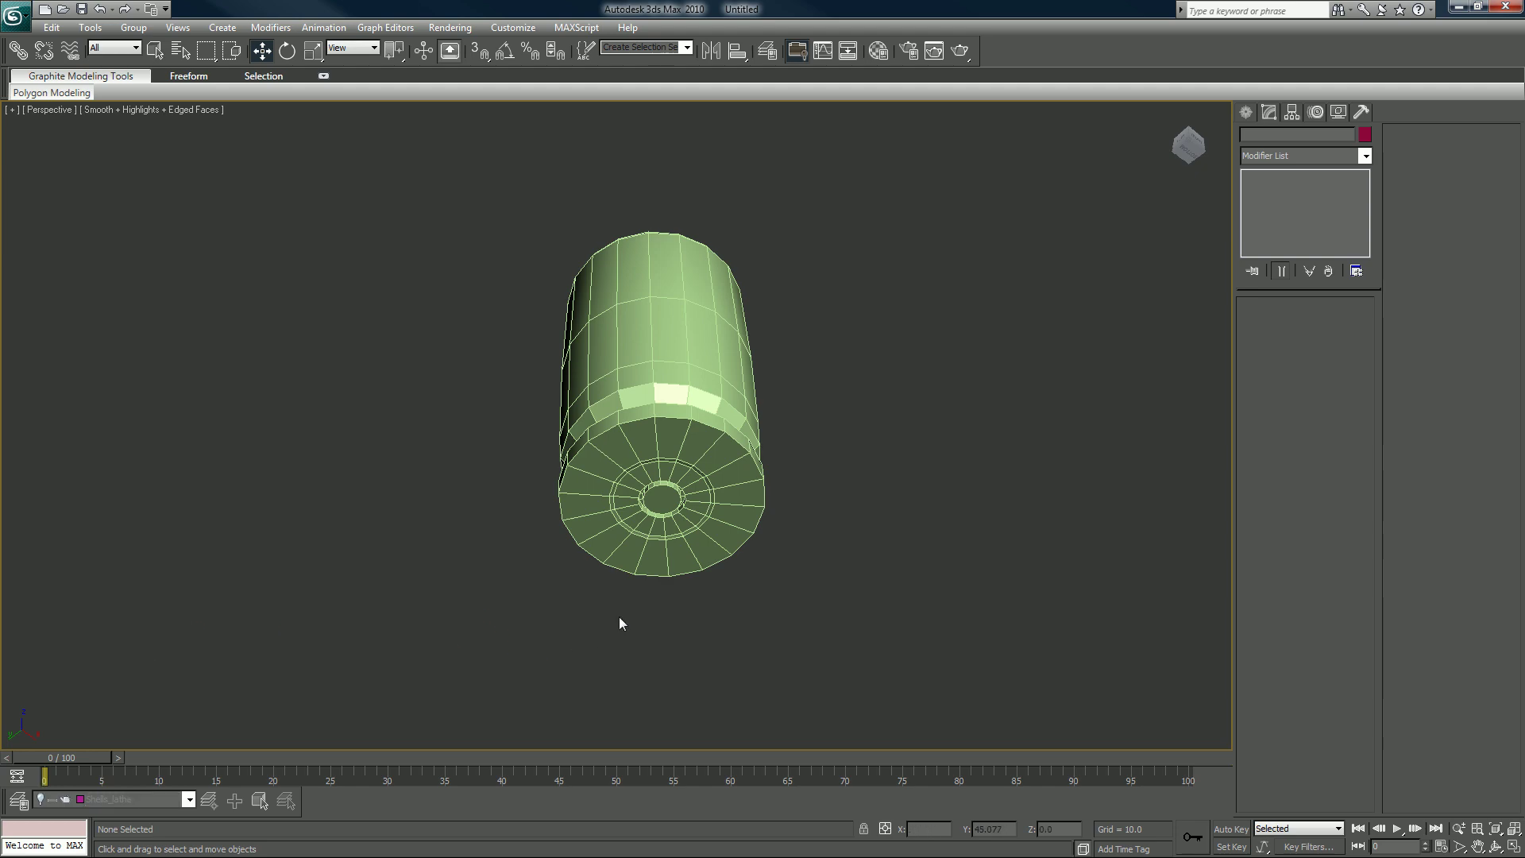
{"action": "middle_click_drag", "start_coordinate": [620, 618], "coordinate": [655, 649], "text": "alt"}
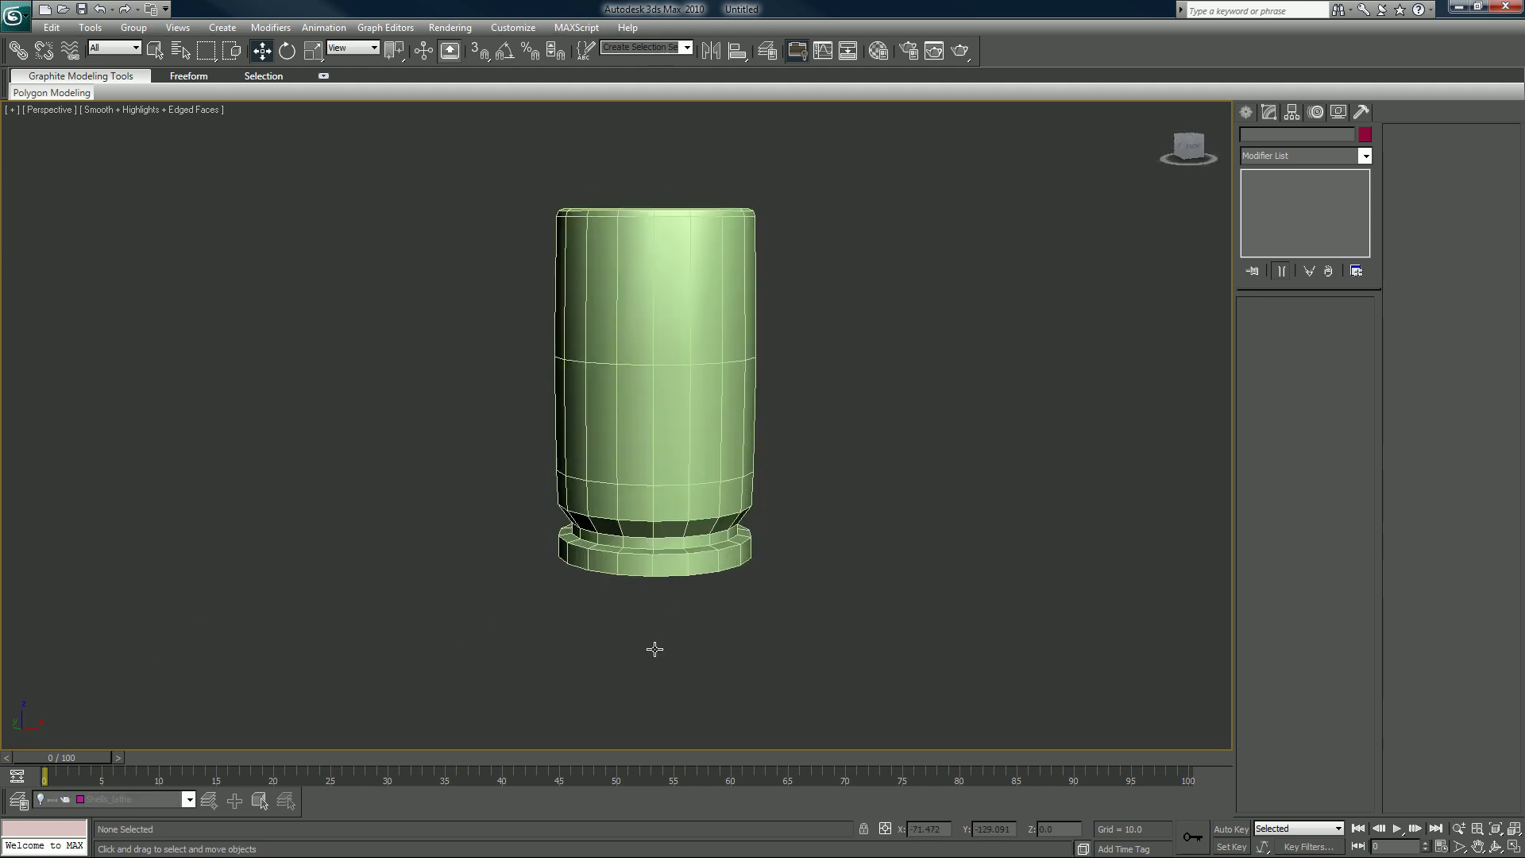